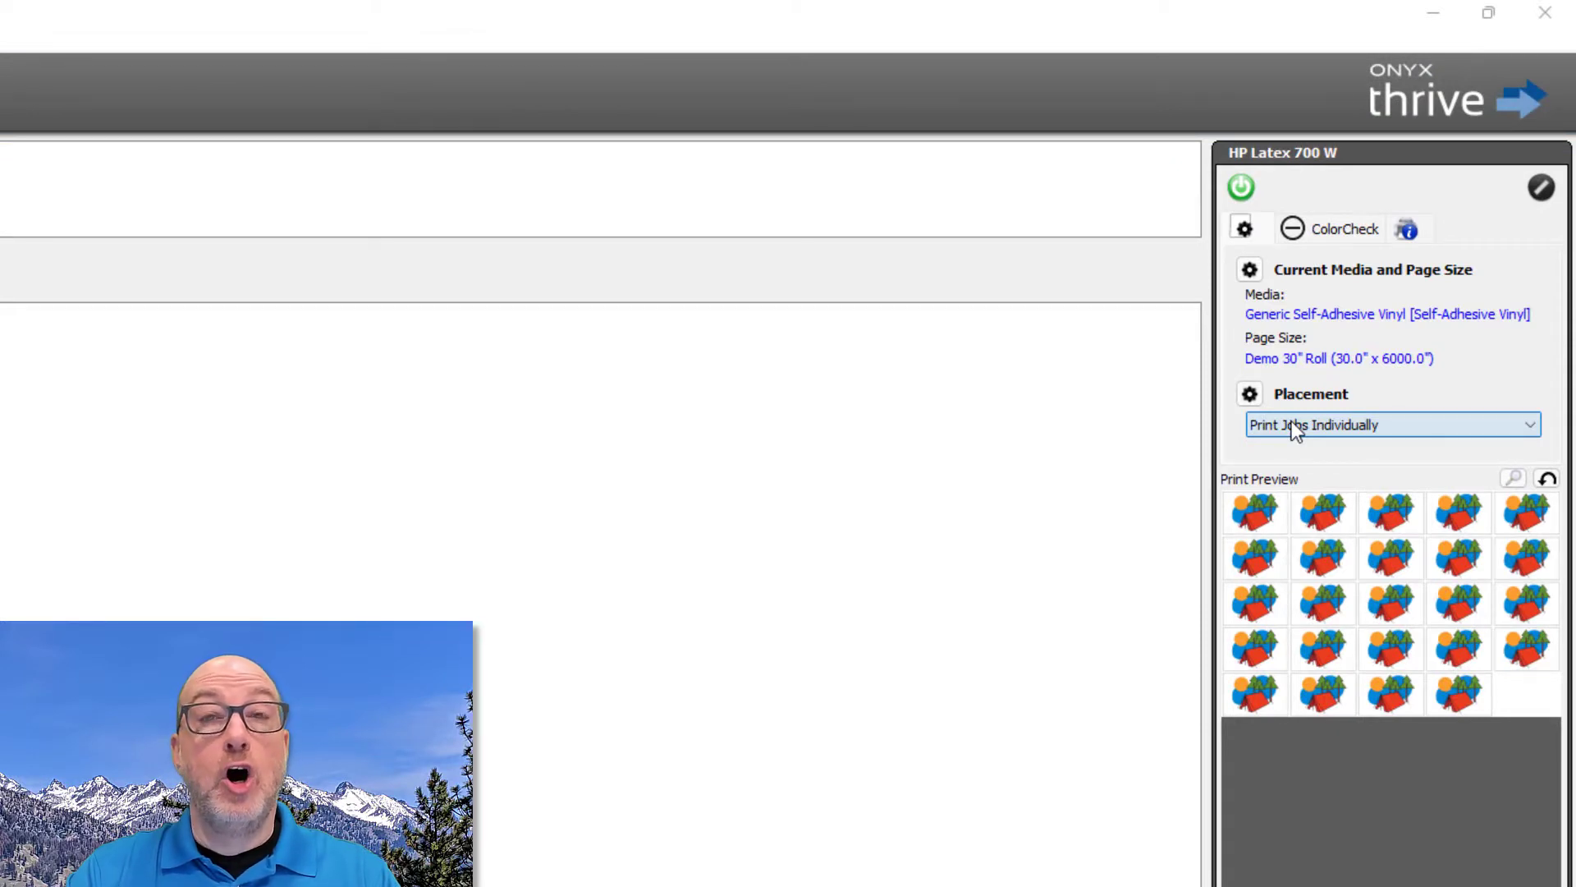
# Review the current placement strategy's grouping and spacing options, then close without changes.
pyautogui.click(1252, 395)
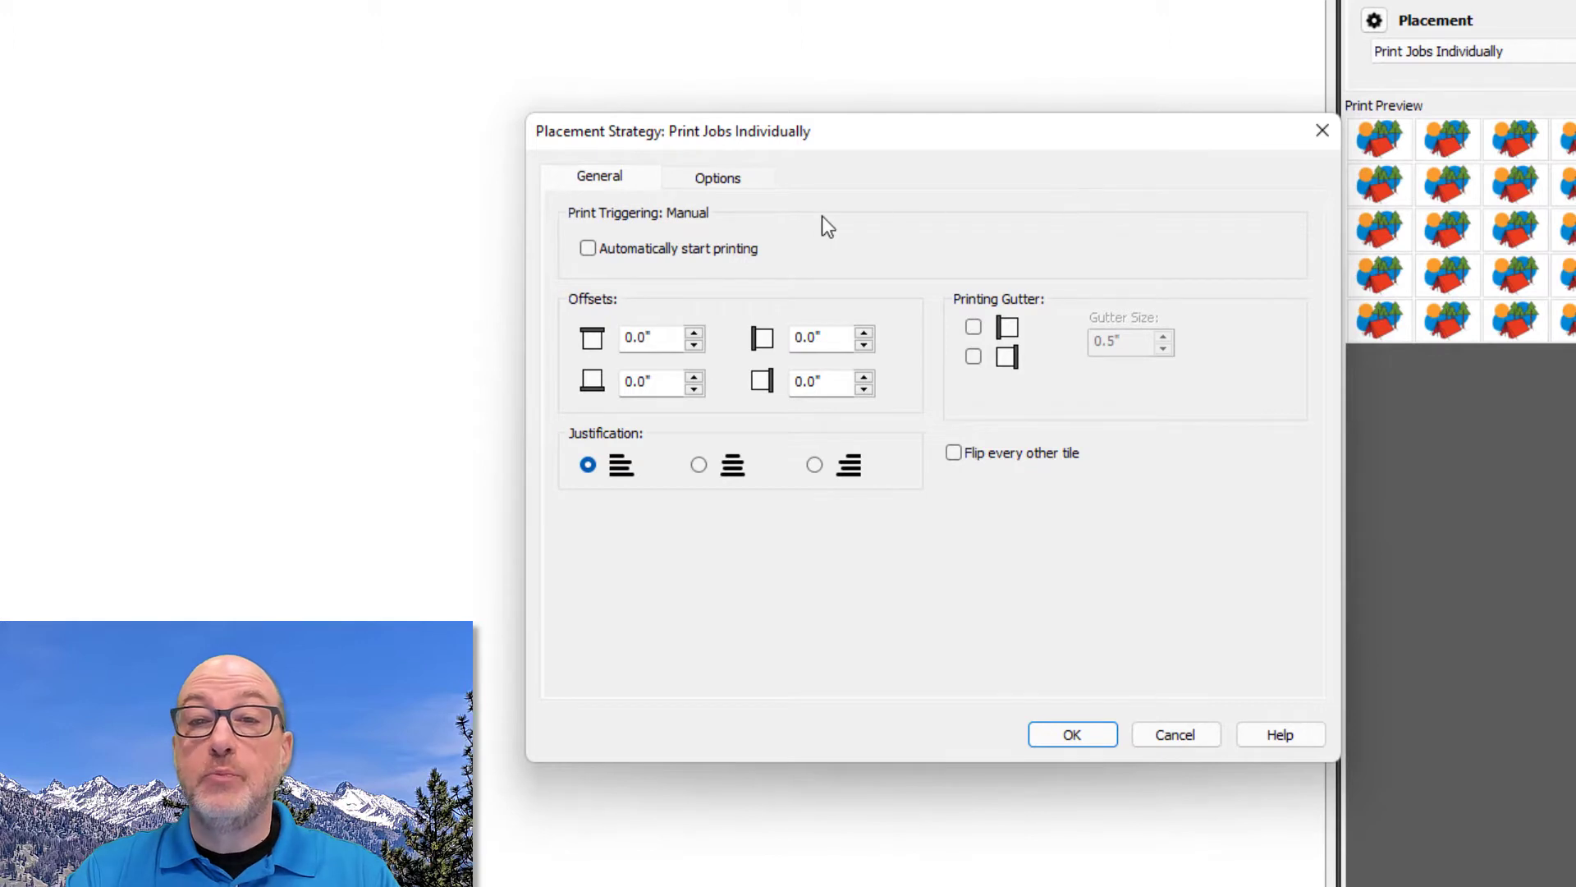
pyautogui.click(703, 178)
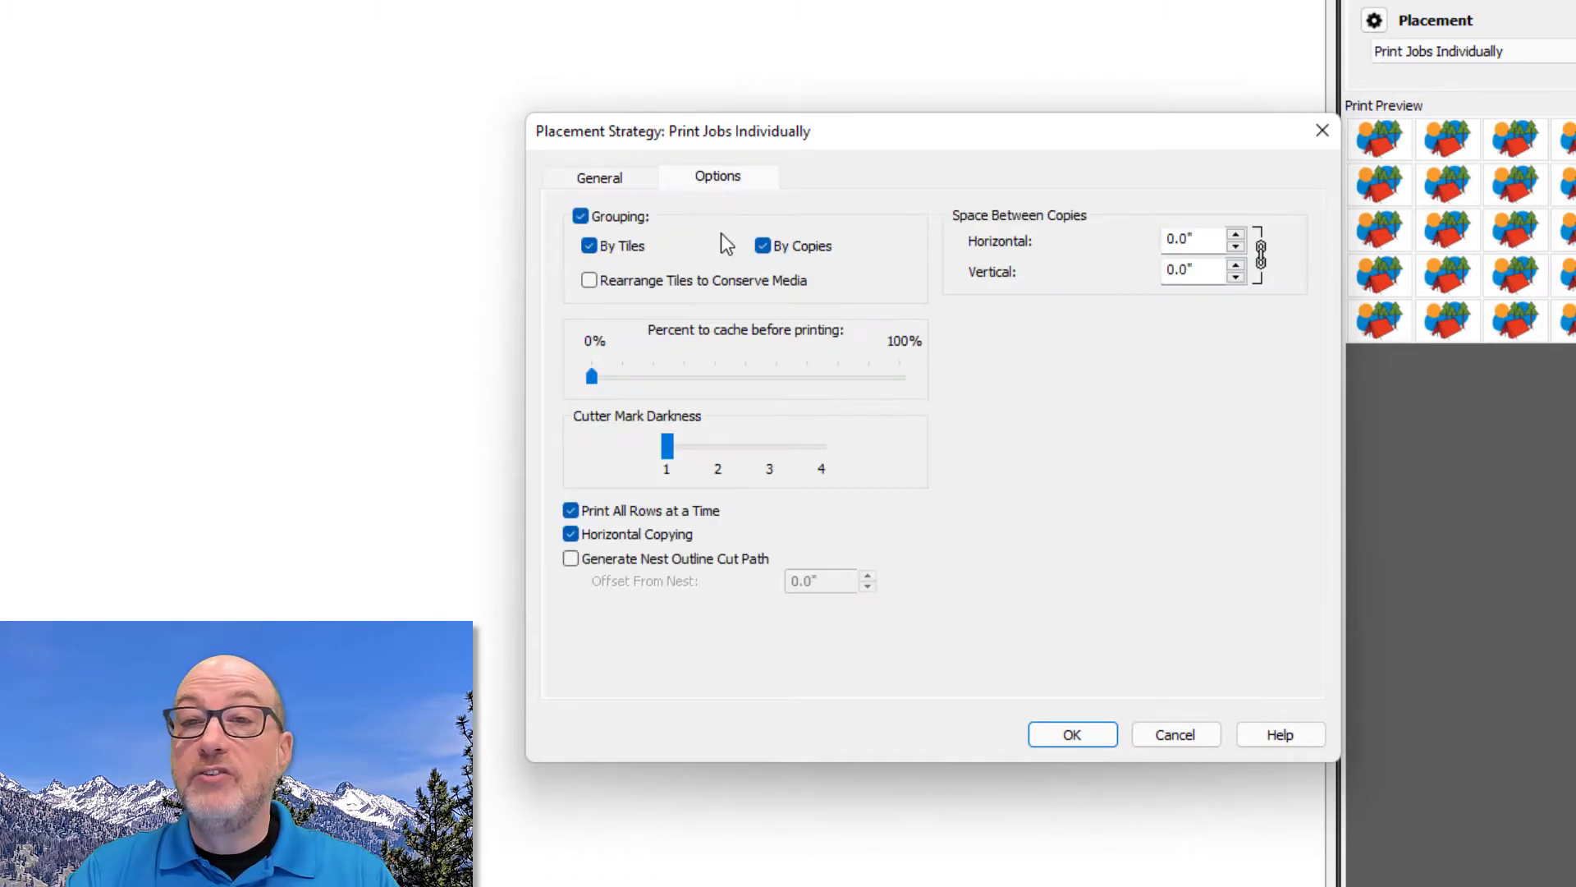
pyautogui.moveTo(592, 246)
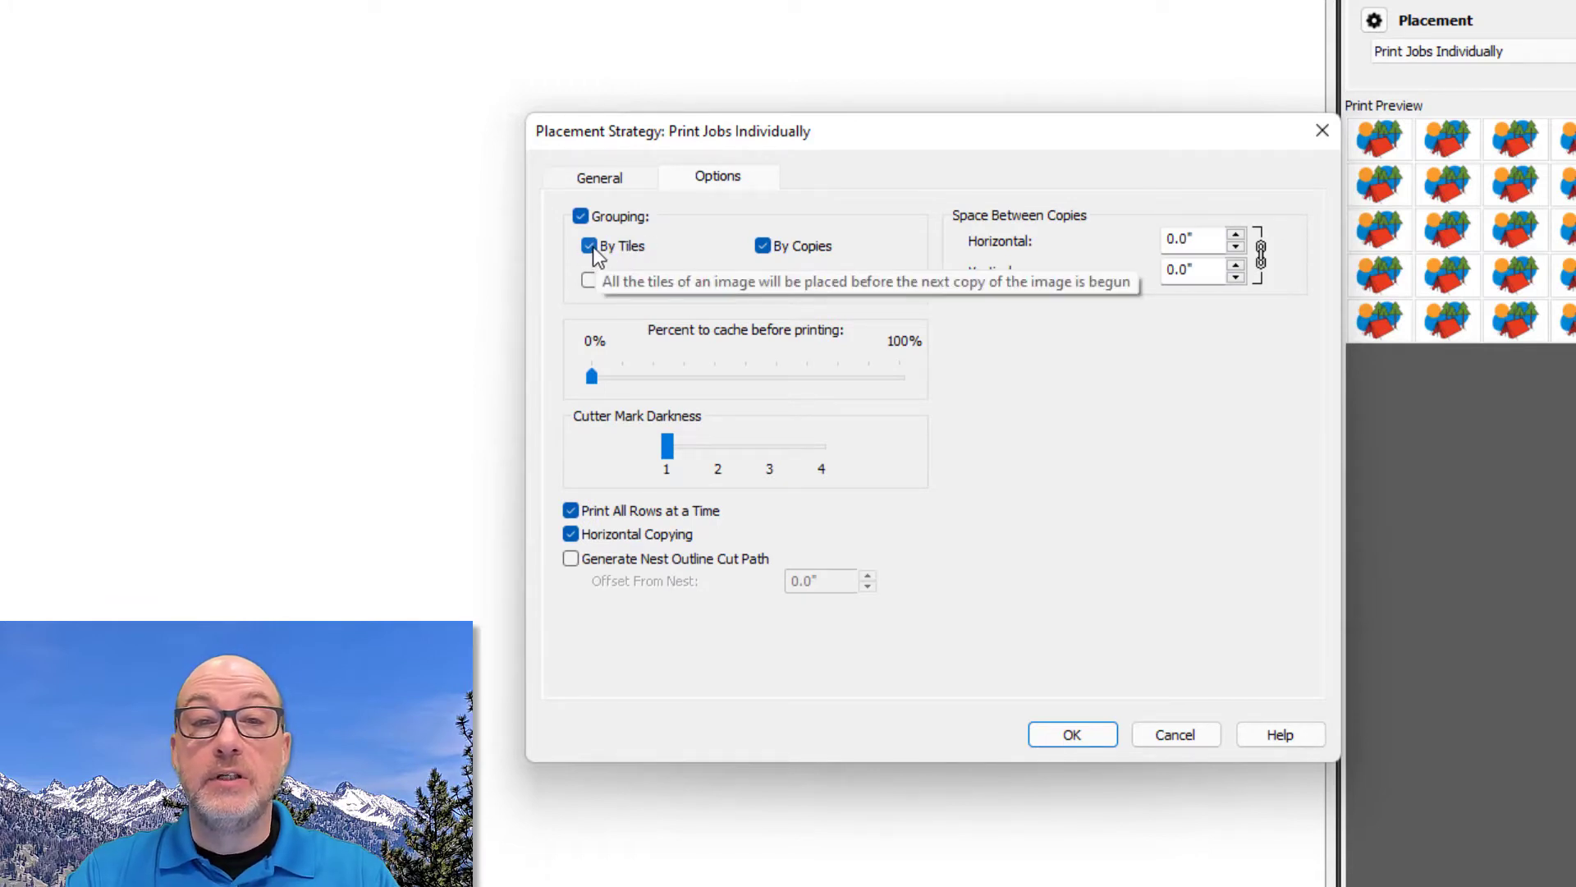
pyautogui.moveTo(767, 246)
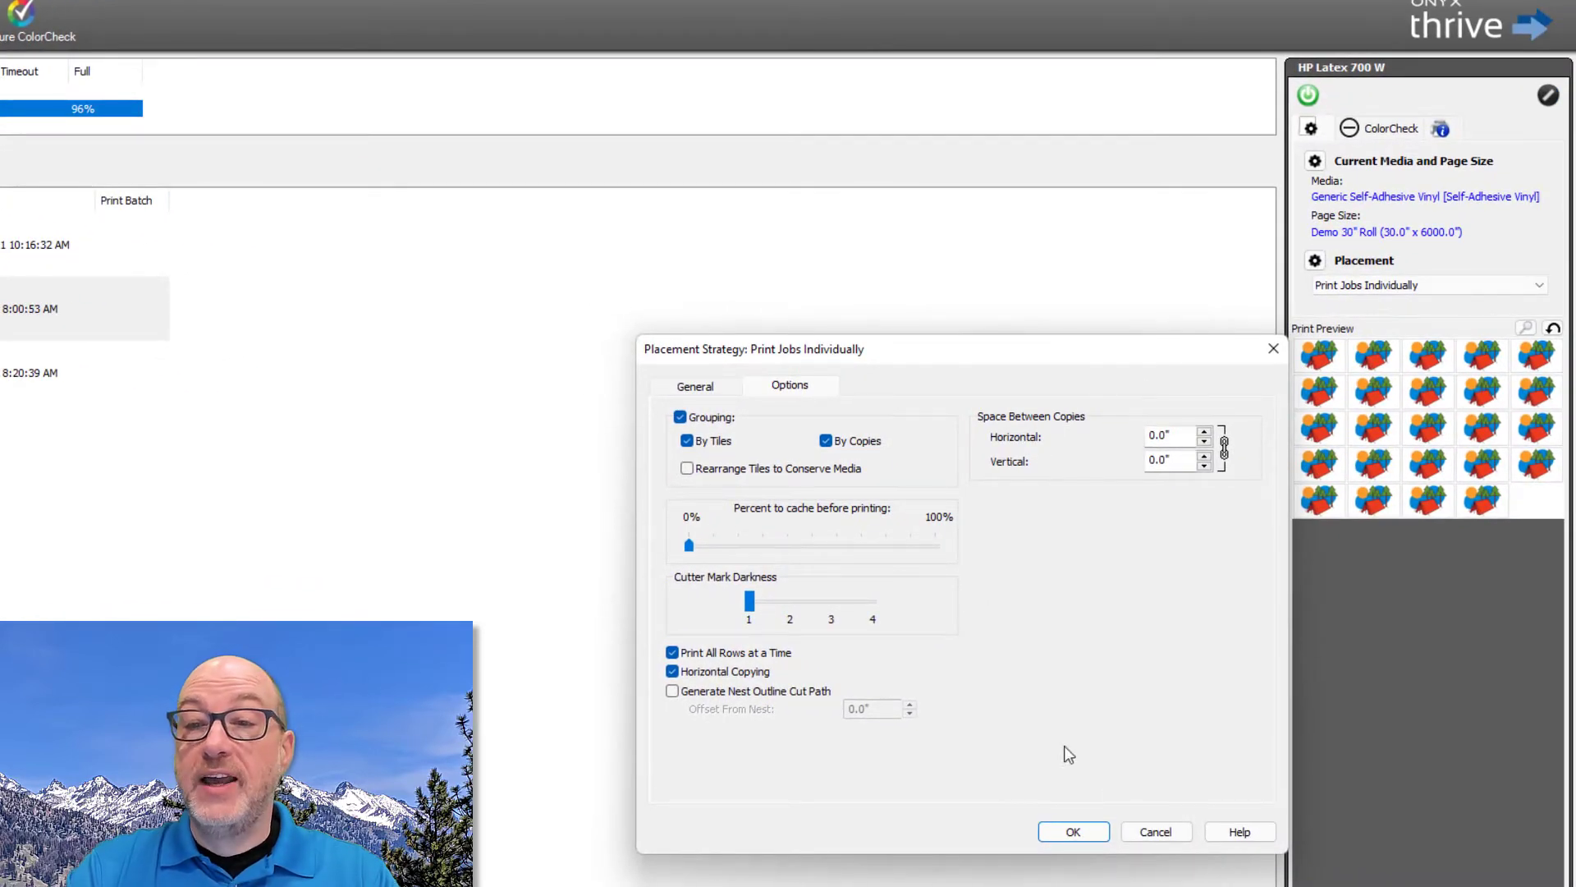
pyautogui.click(1133, 832)
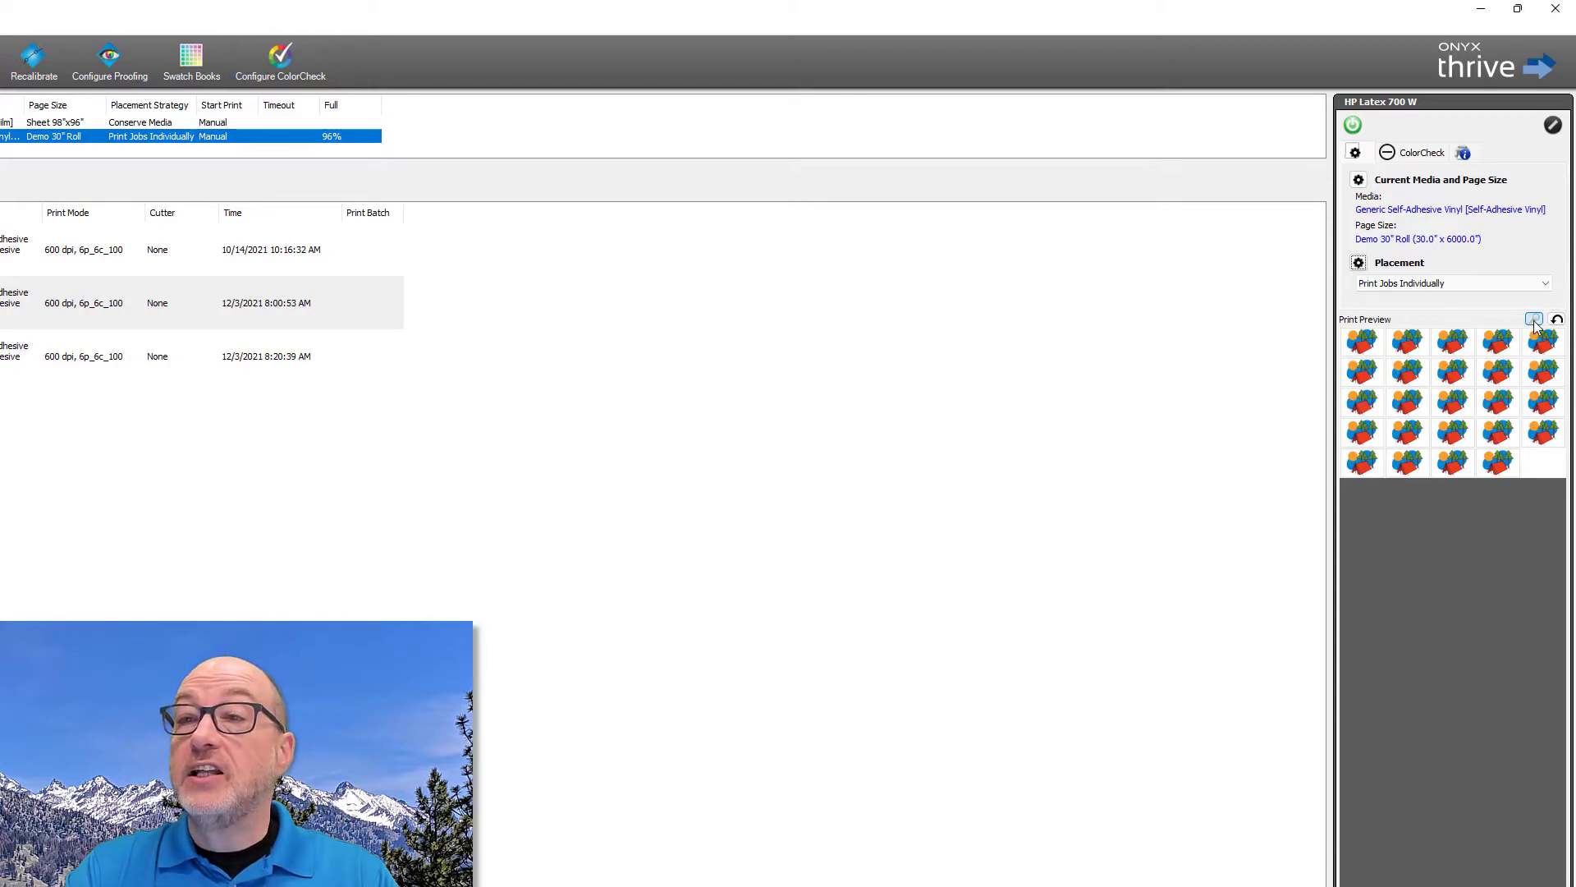
# Inspect a tent tile's details in the enlarged print preview of the roll.
pyautogui.click(1534, 320)
pyautogui.moveTo(788, 197); pyautogui.dragTo(1327, 156)
pyautogui.click(1137, 320)
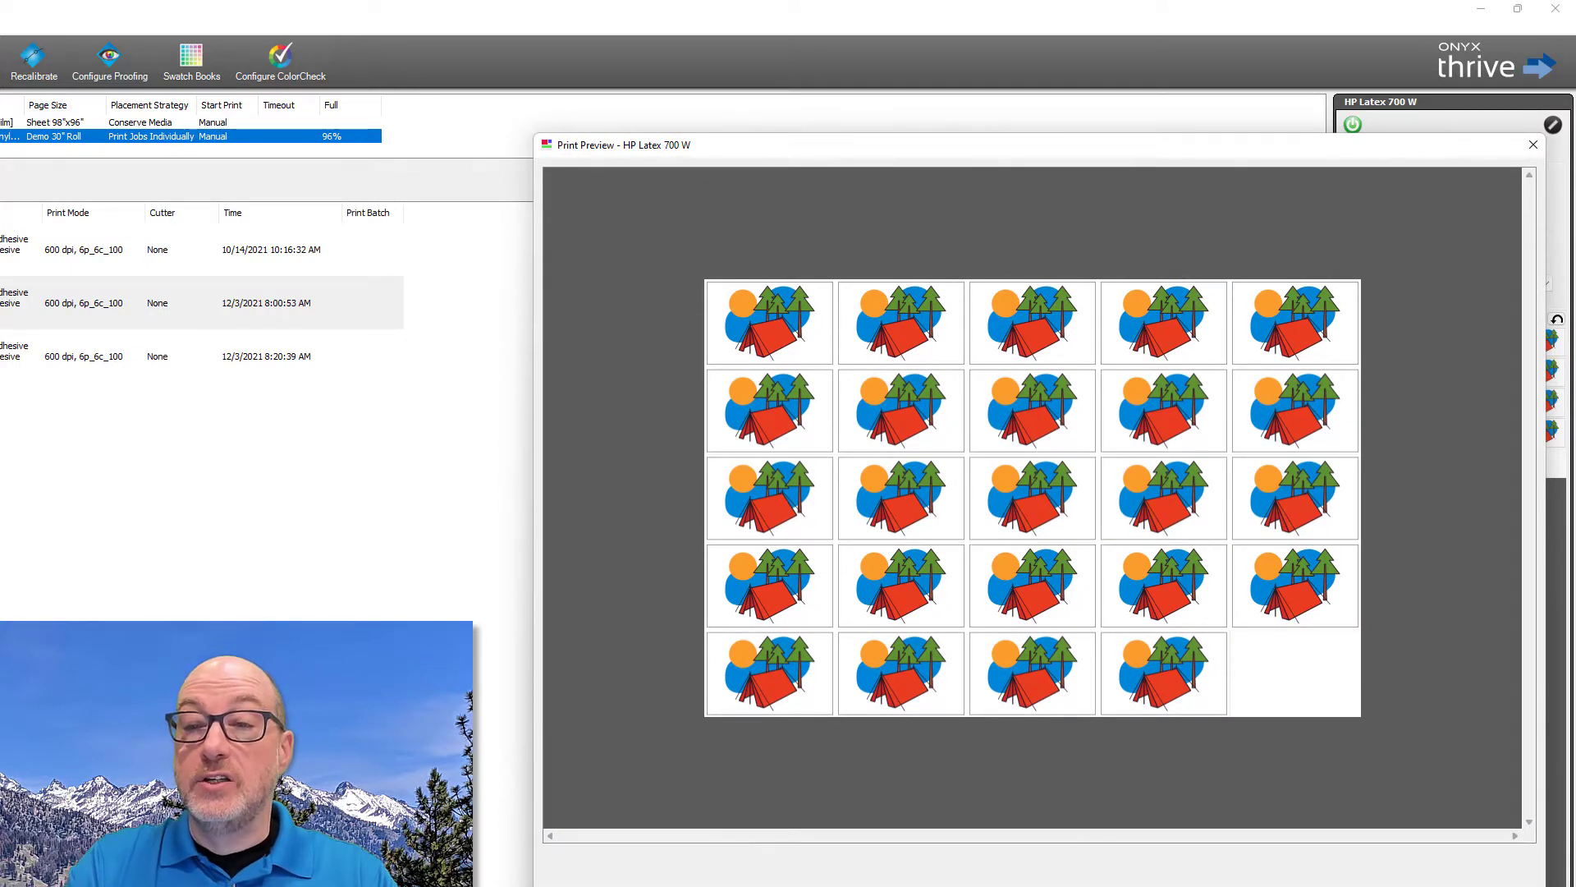
pyautogui.press('Escape')
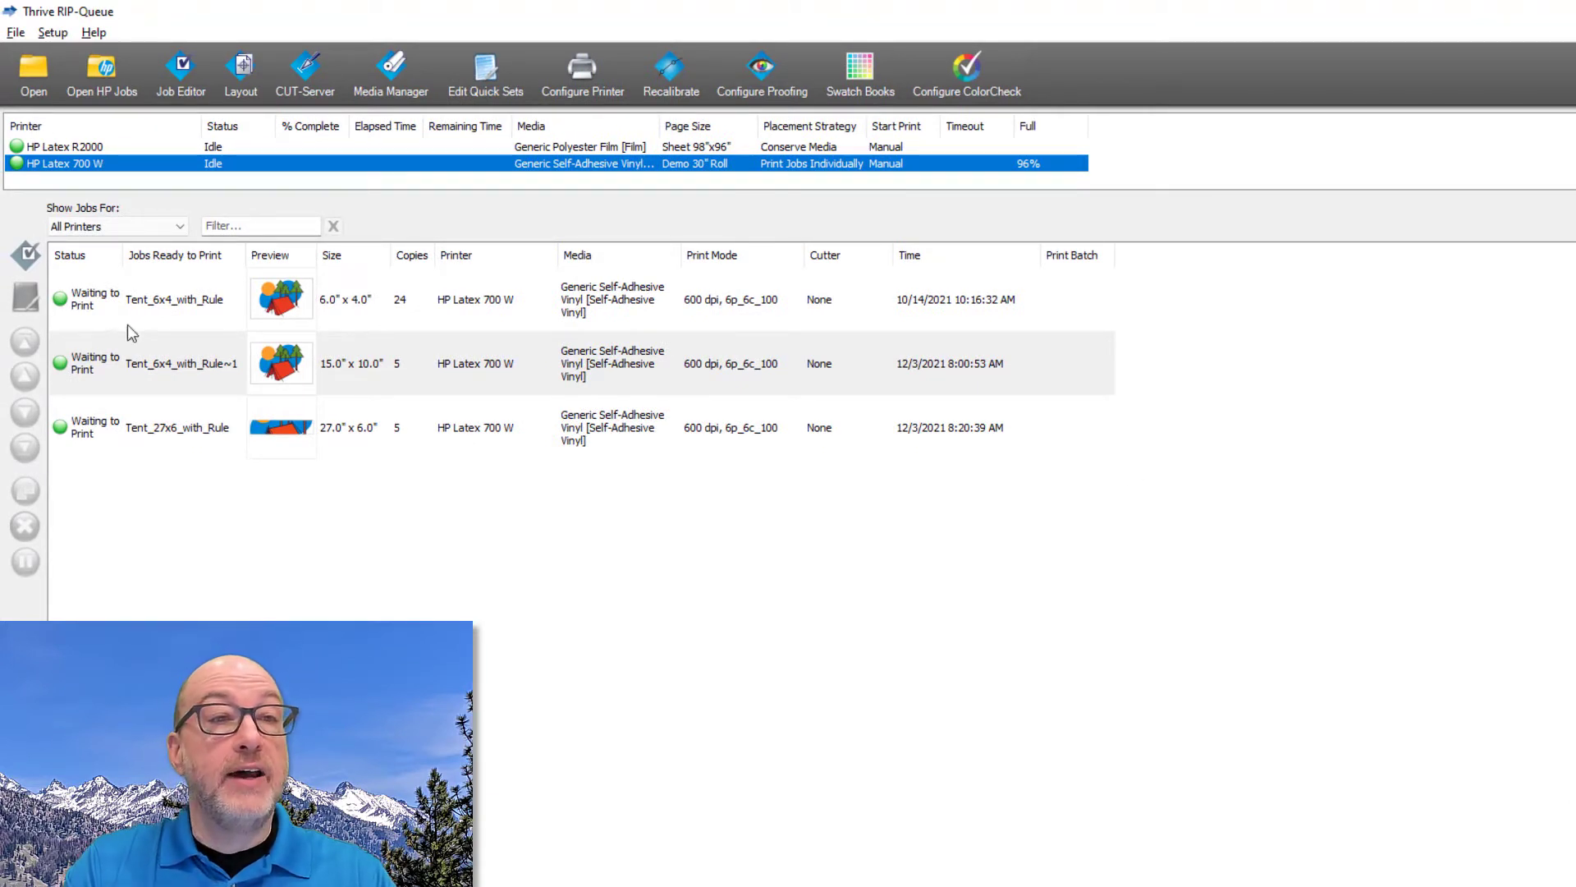
# Put the first two tent jobs on hold, then release both again.
pyautogui.click(113, 299)
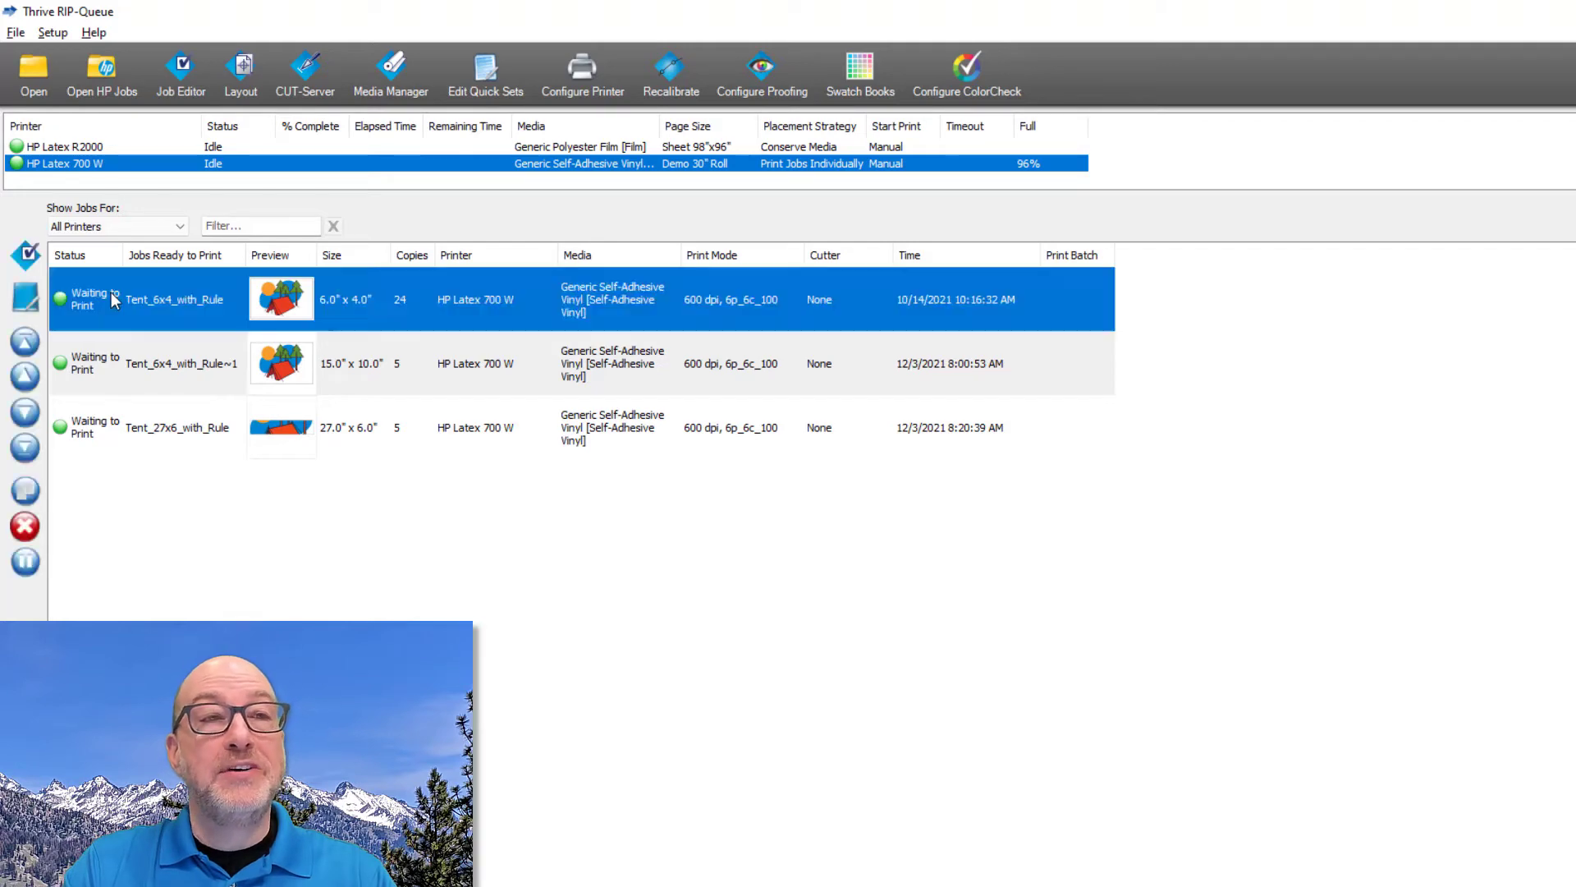
pyautogui.rightClick(113, 297)
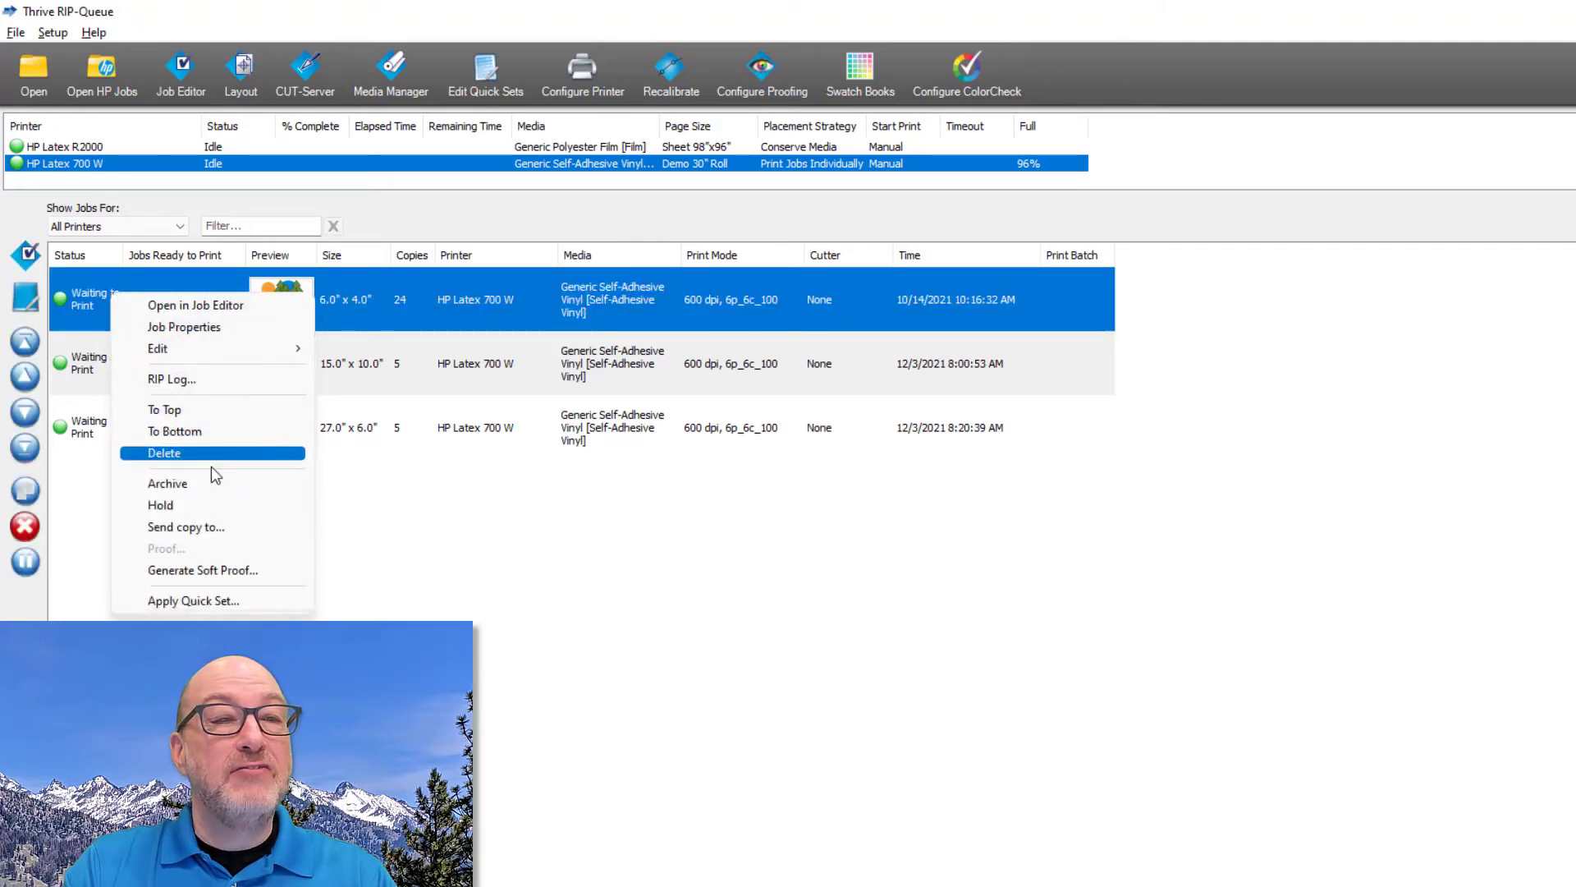
pyautogui.click(164, 505)
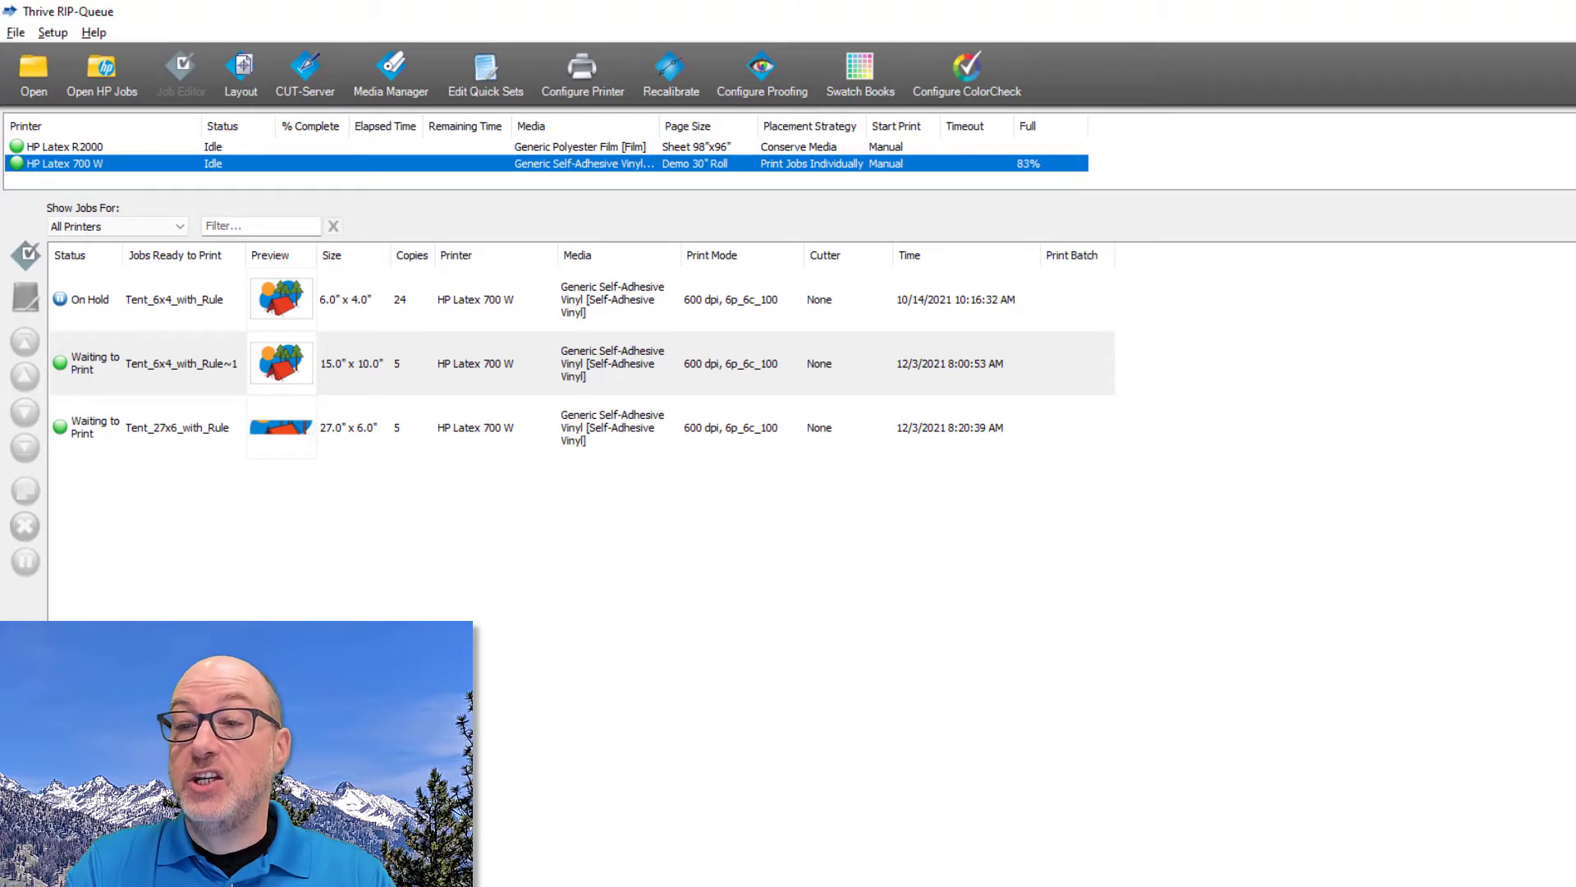
pyautogui.rightClick(185, 383)
pyautogui.click(247, 534)
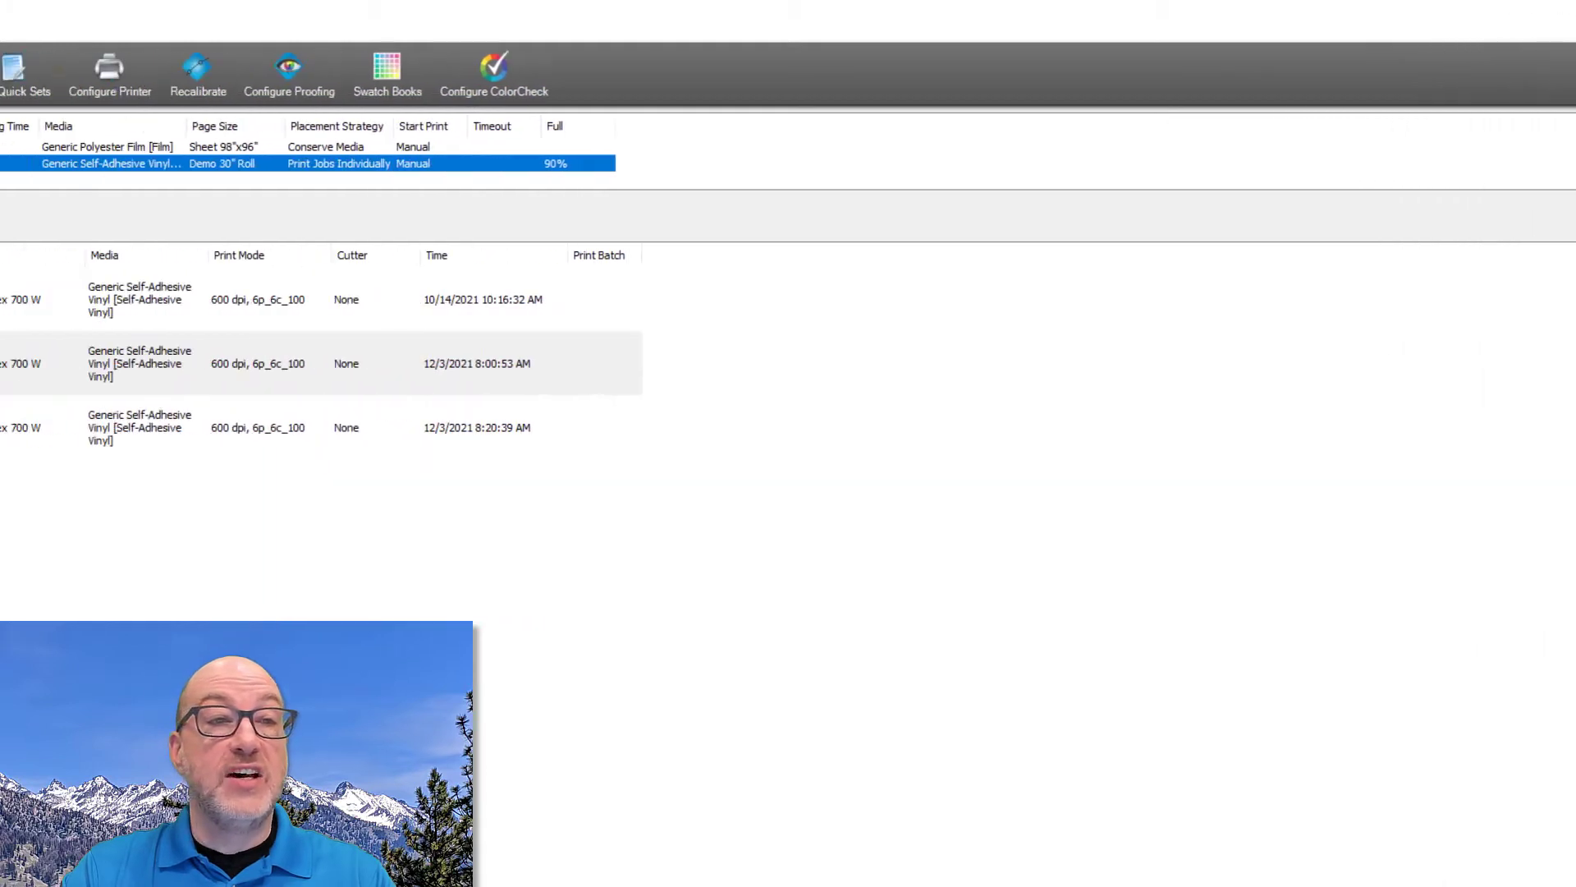
pyautogui.rightClick(160, 363)
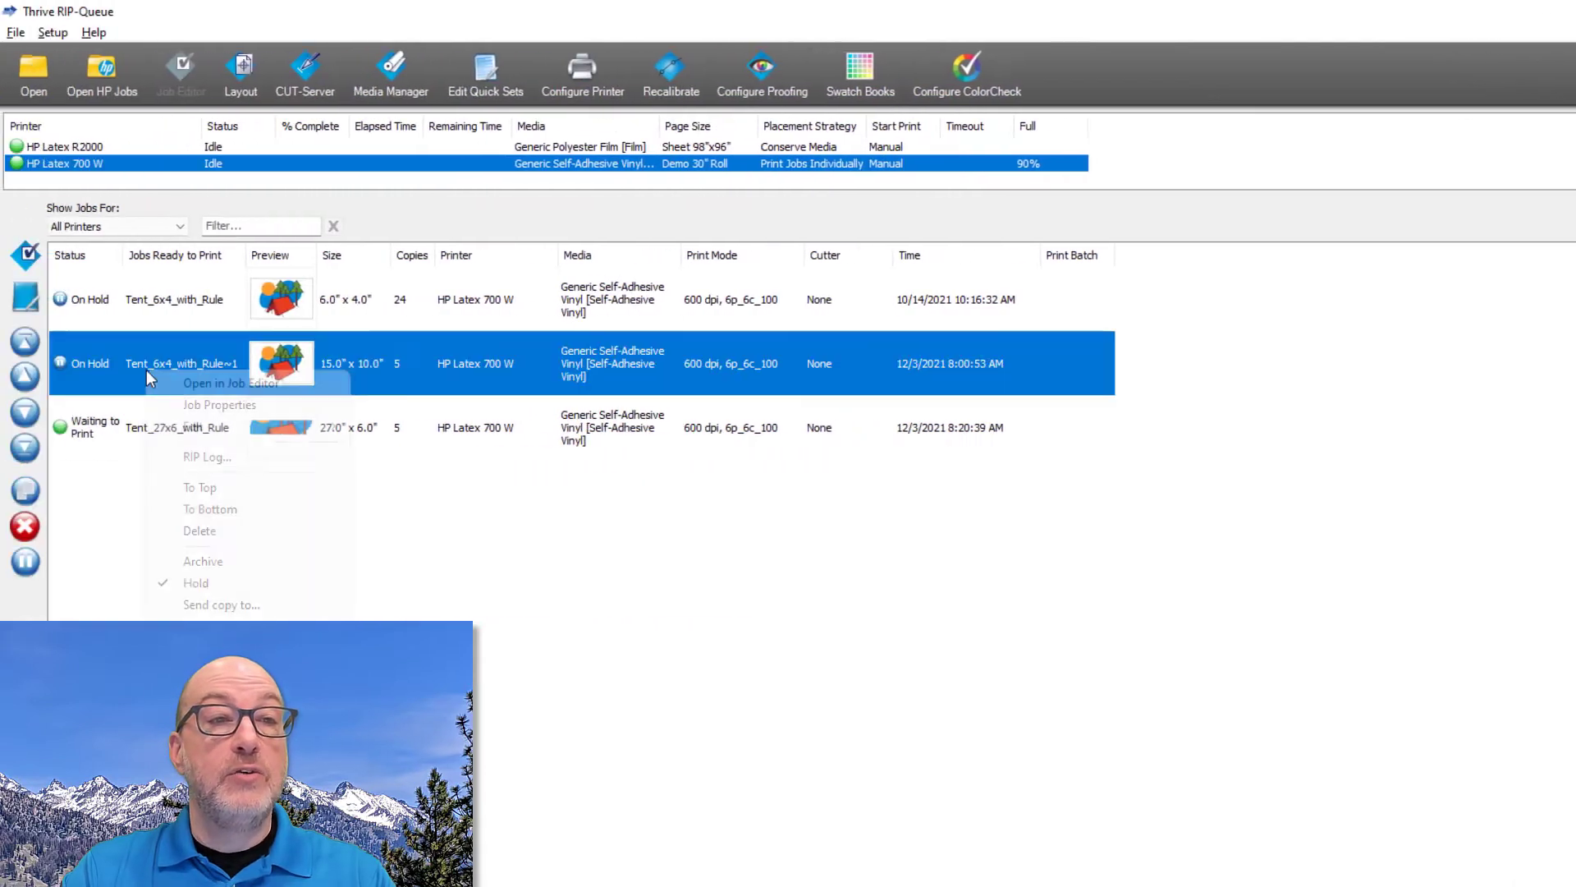
pyautogui.click(246, 585)
pyautogui.rightClick(150, 301)
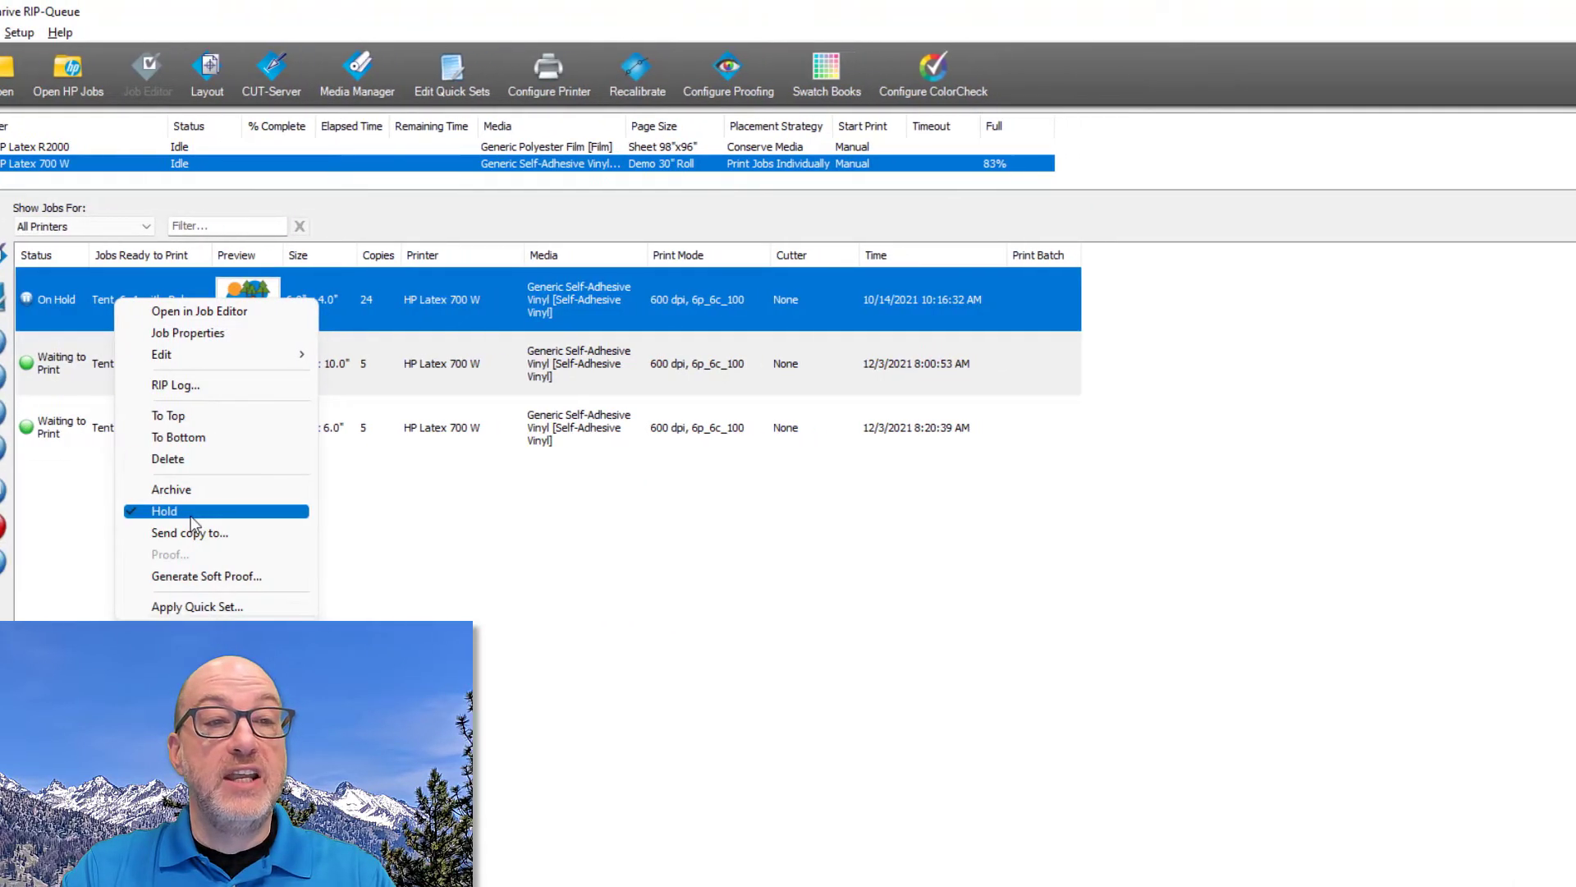
pyautogui.click(191, 514)
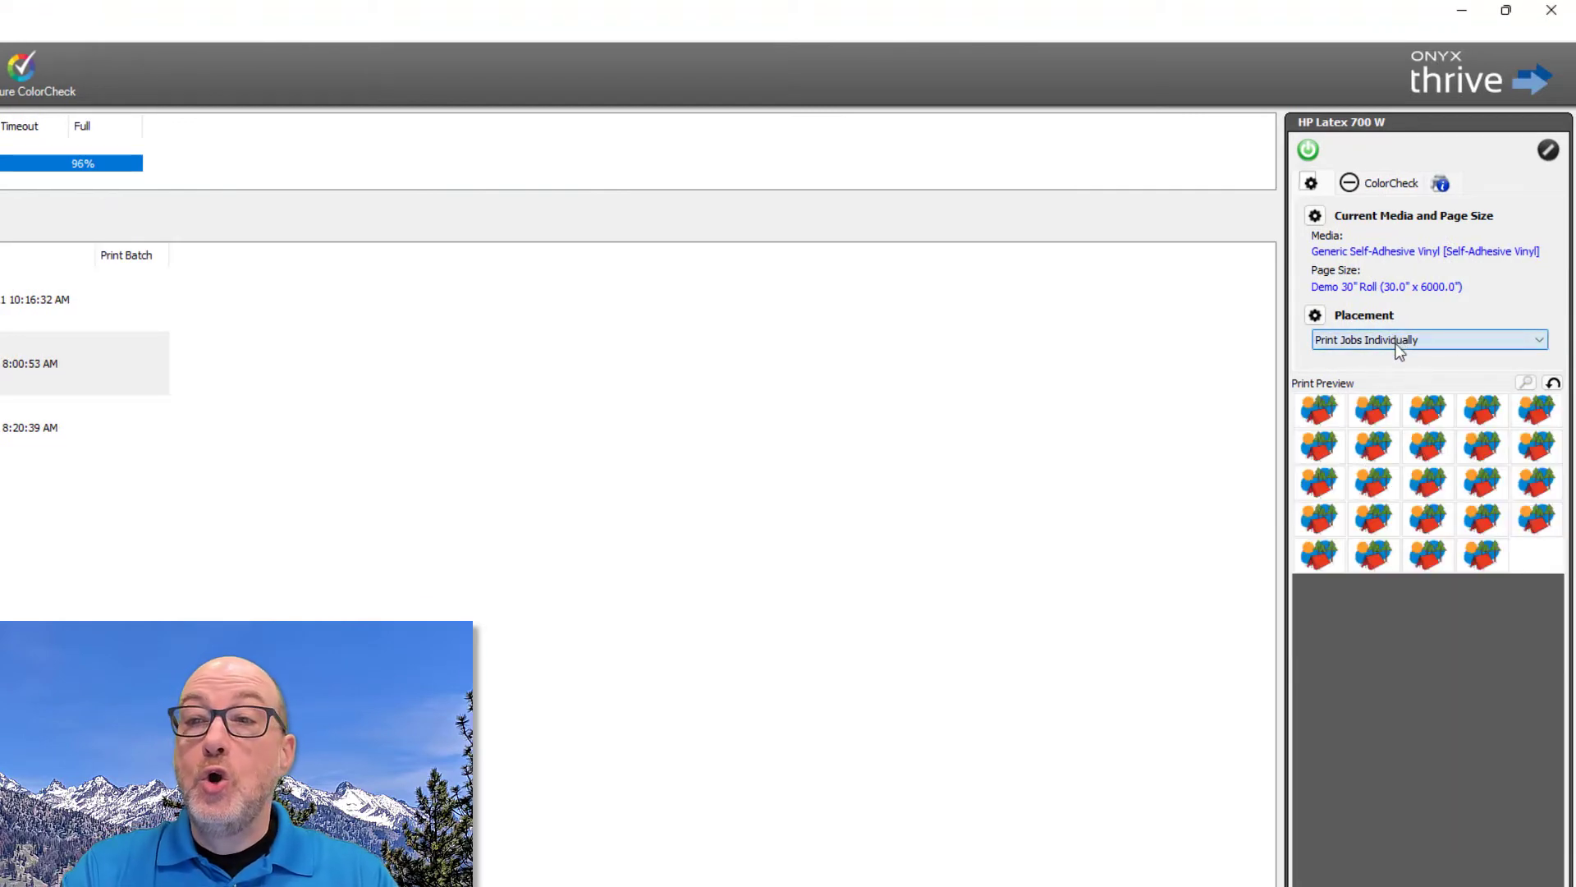
# Try centred and right-aligned justification in the placement settings, then close without saving.
pyautogui.click(1314, 315)
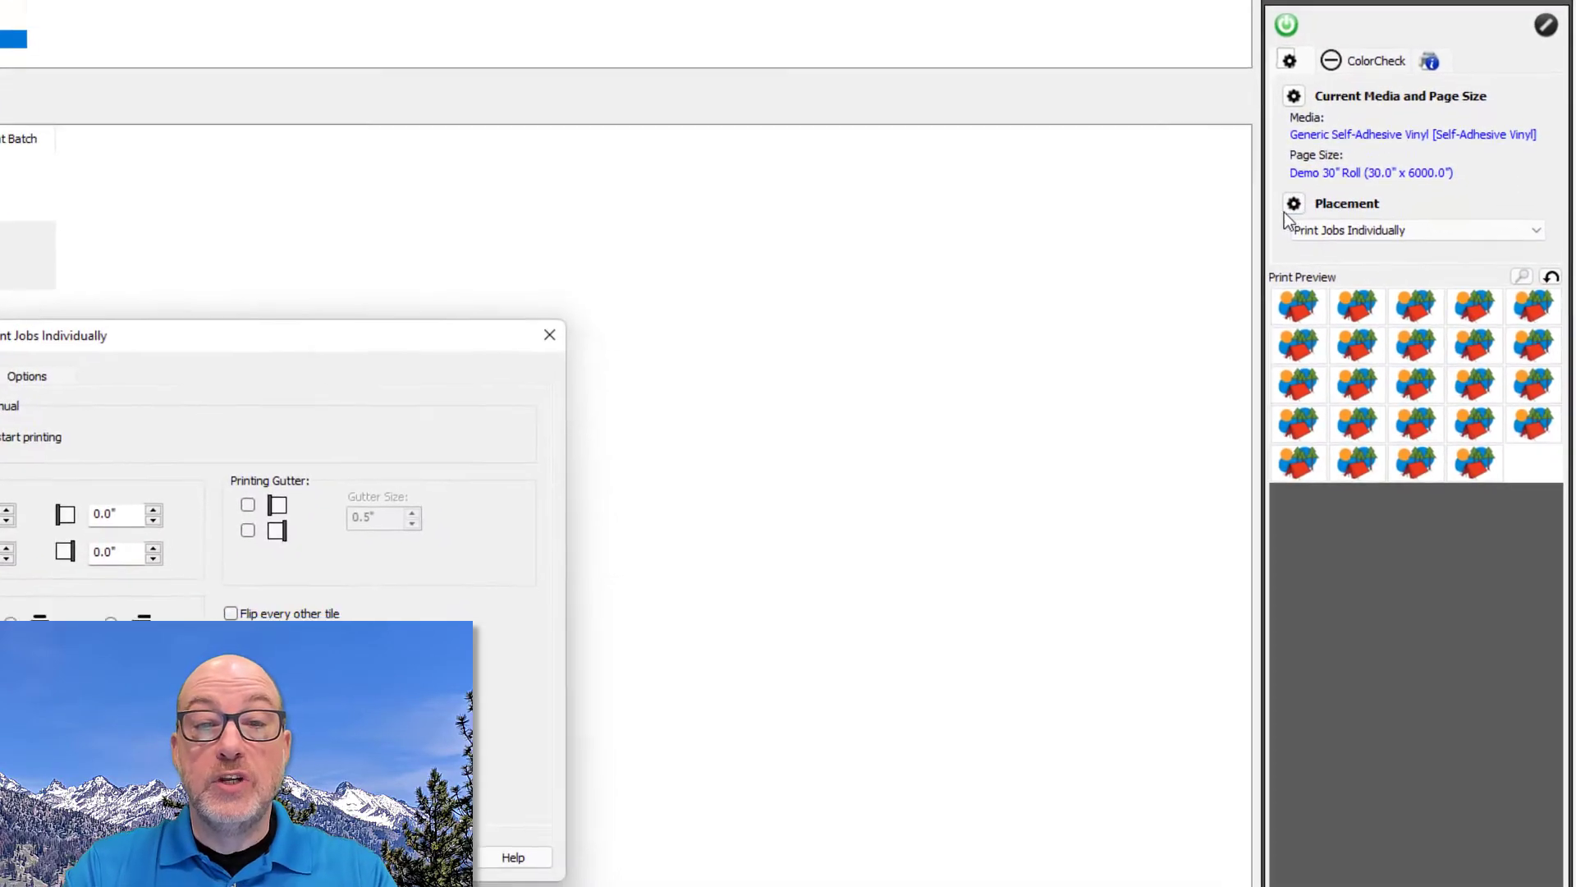
pyautogui.moveTo(412, 239); pyautogui.dragTo(1068, 229)
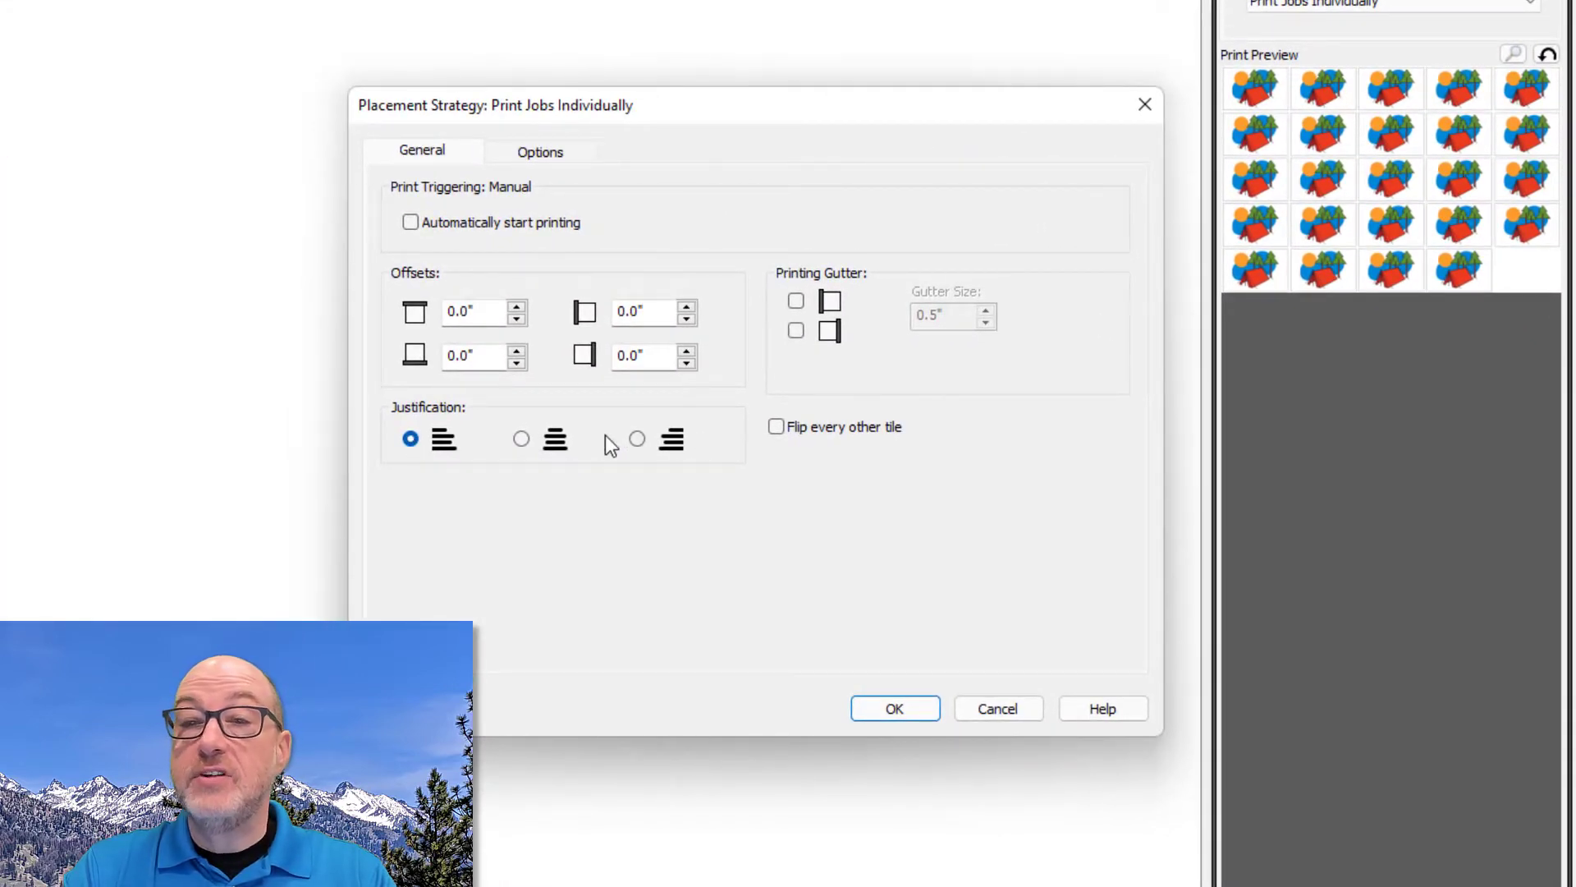
pyautogui.click(521, 440)
pyautogui.click(635, 441)
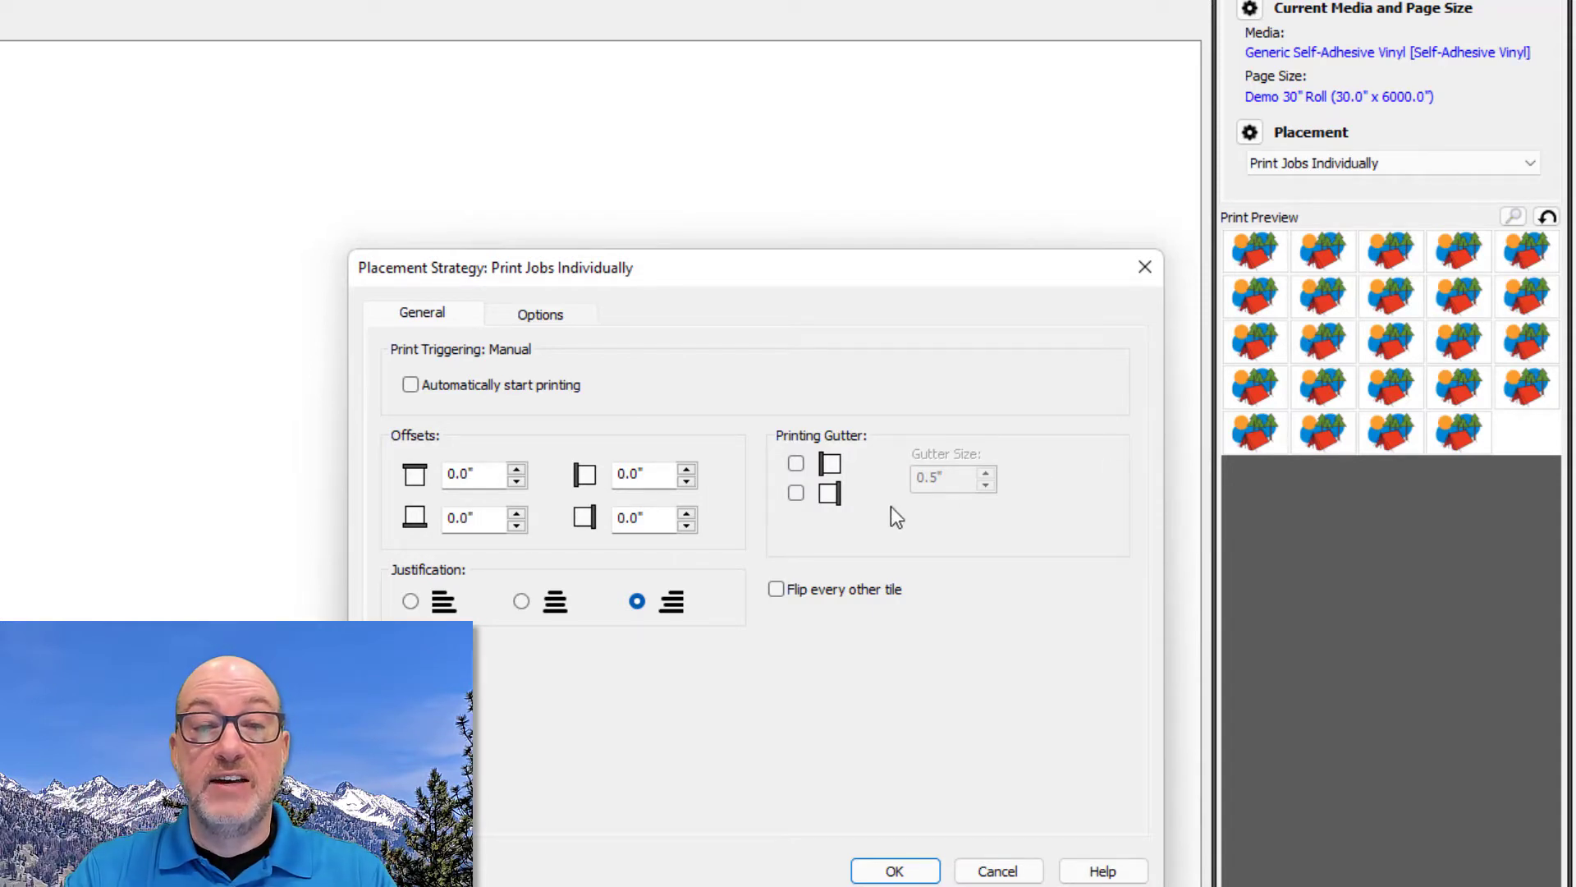
pyautogui.click(535, 315)
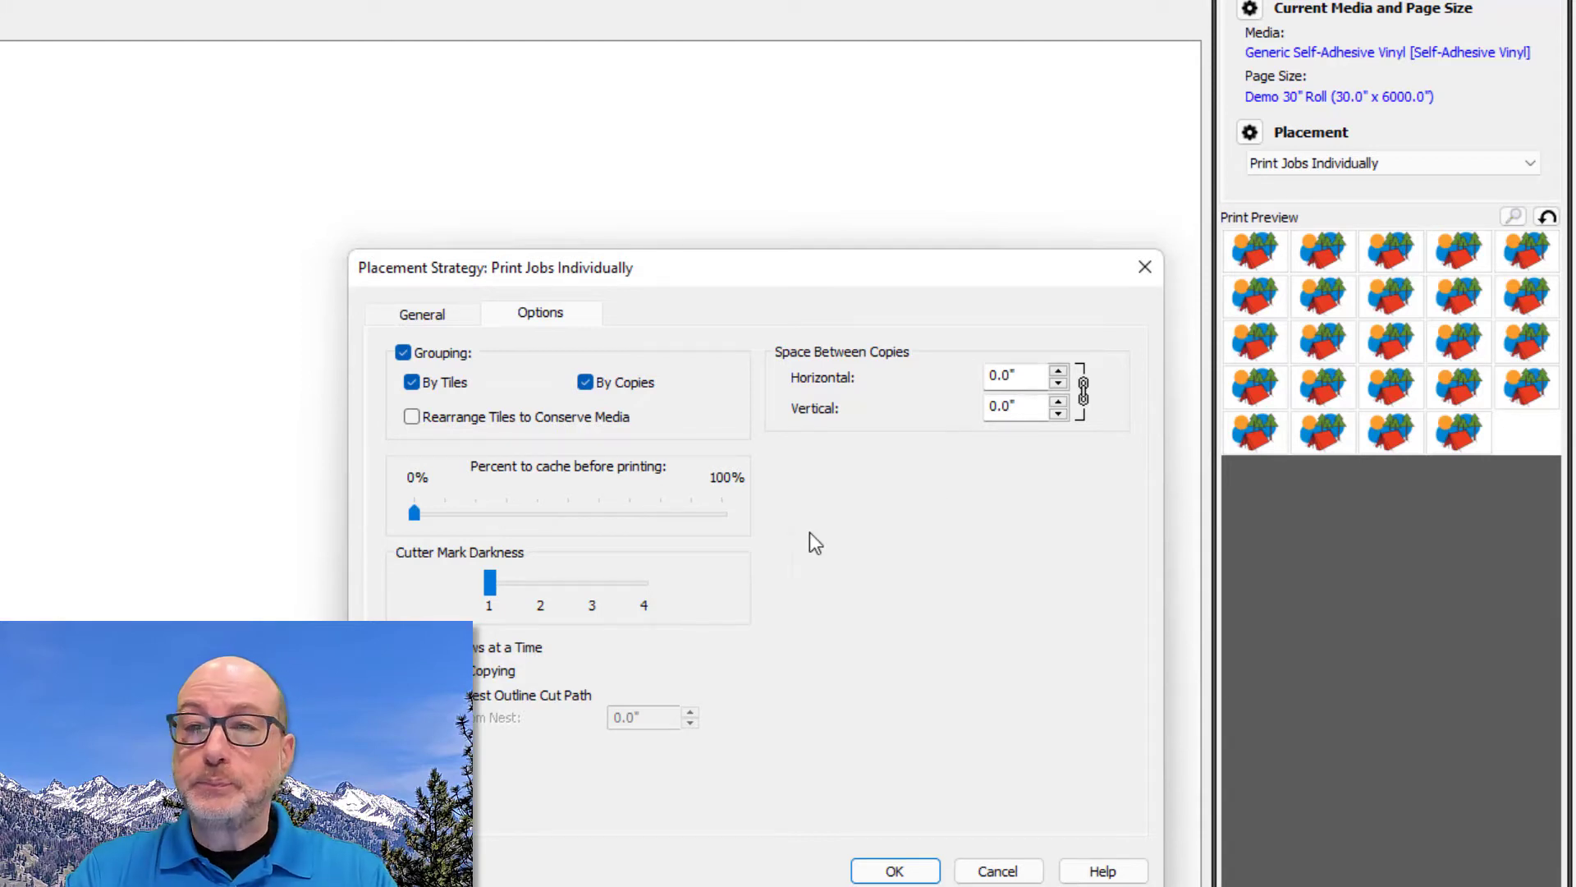
pyautogui.click(427, 314)
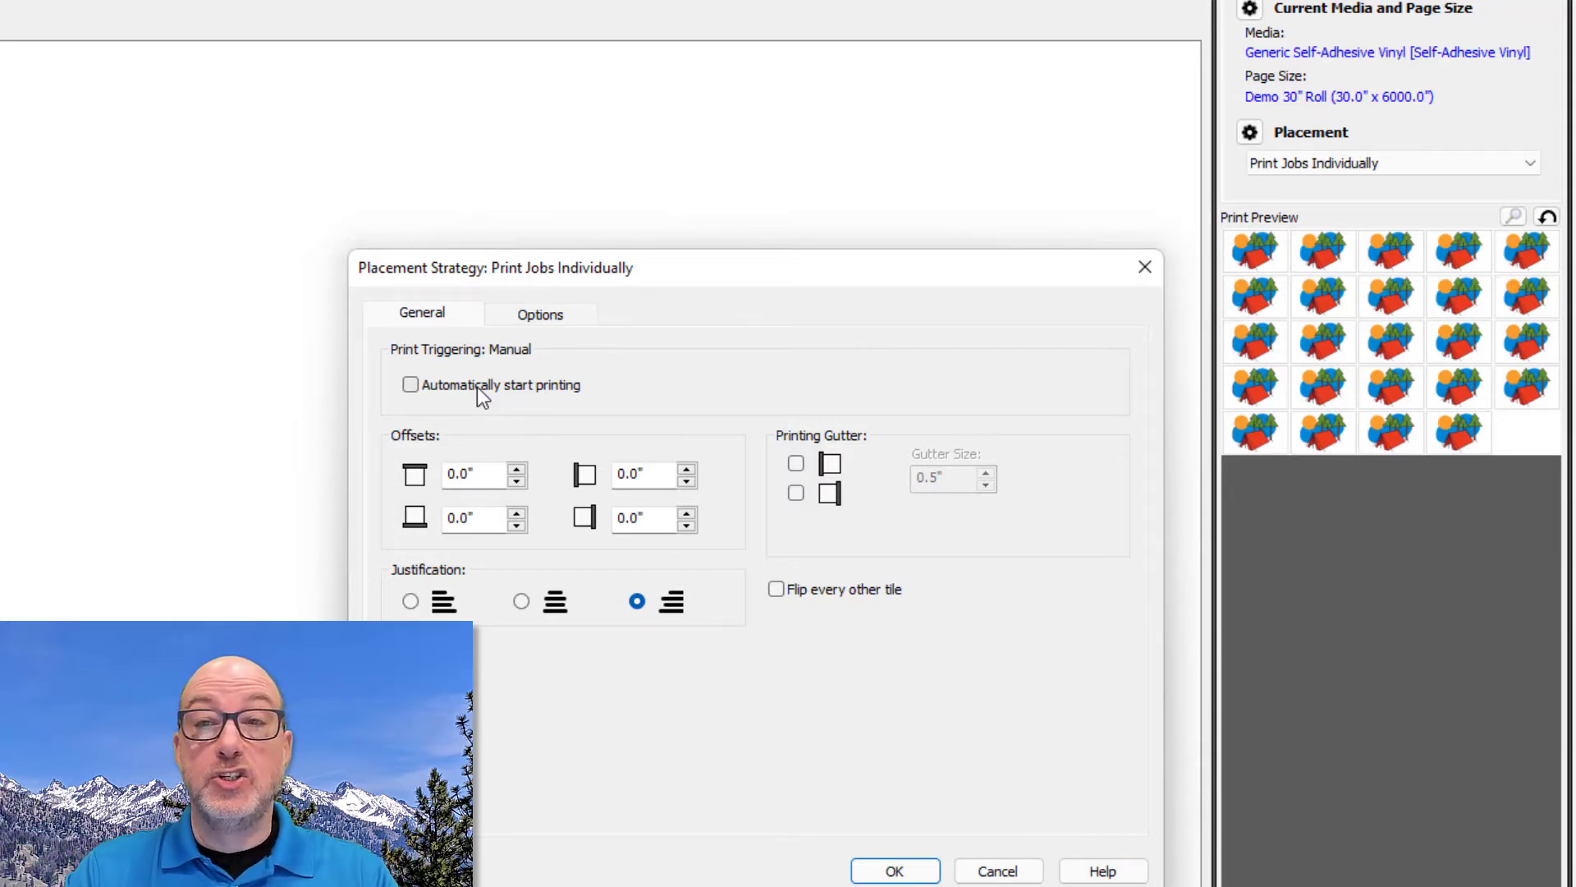
pyautogui.click(995, 870)
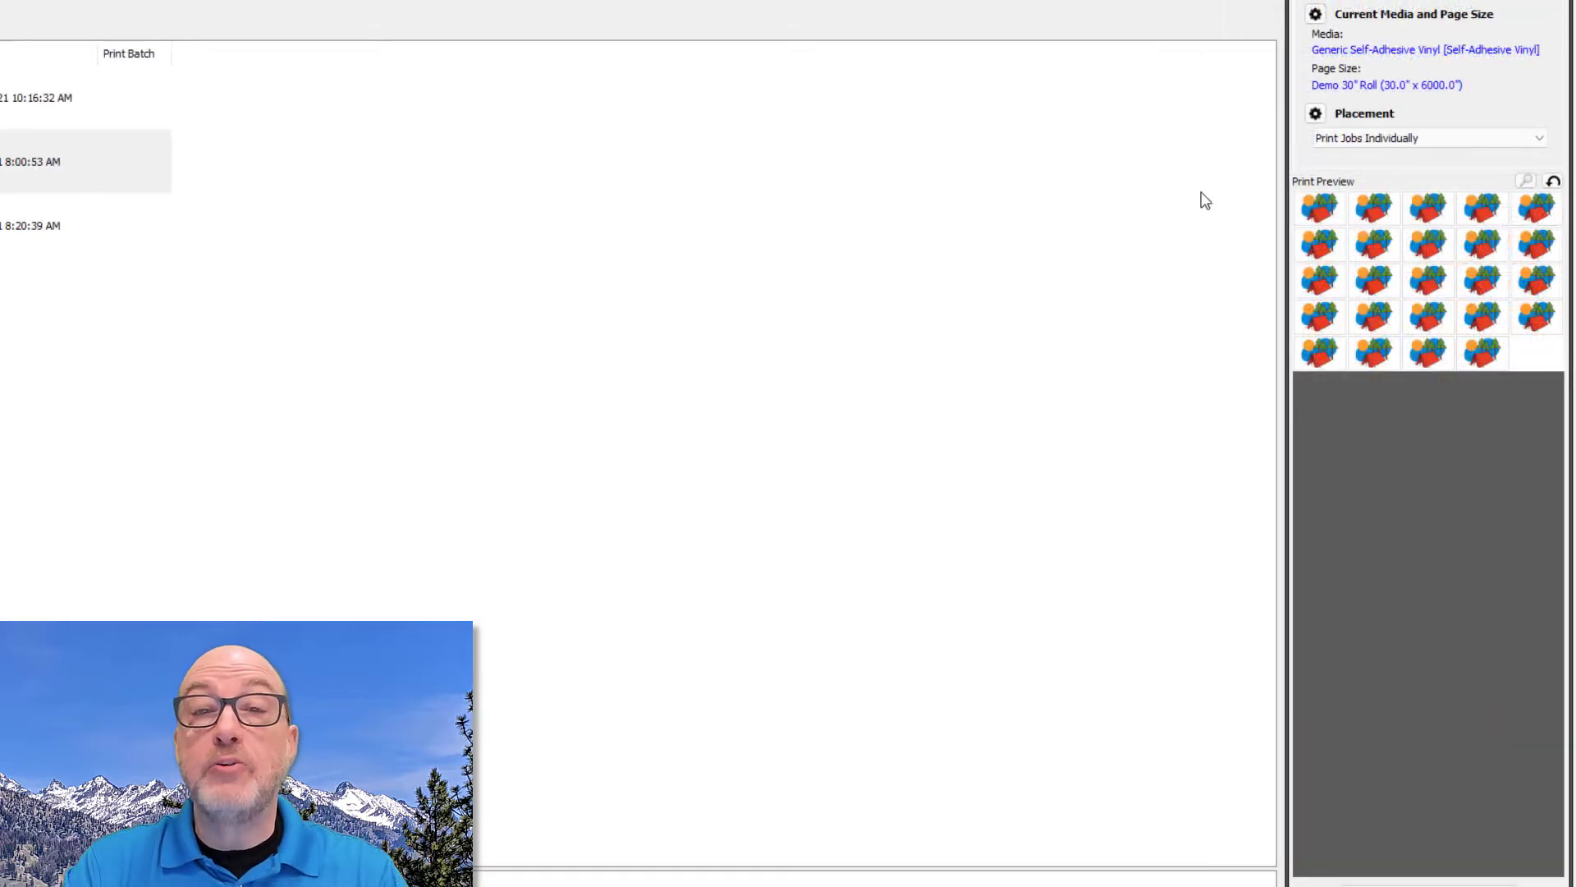
# Switch the HP Latex 700 W placement to Group Jobs Together and check the preview thumbnails.
pyautogui.click(1391, 141)
pyautogui.click(1386, 165)
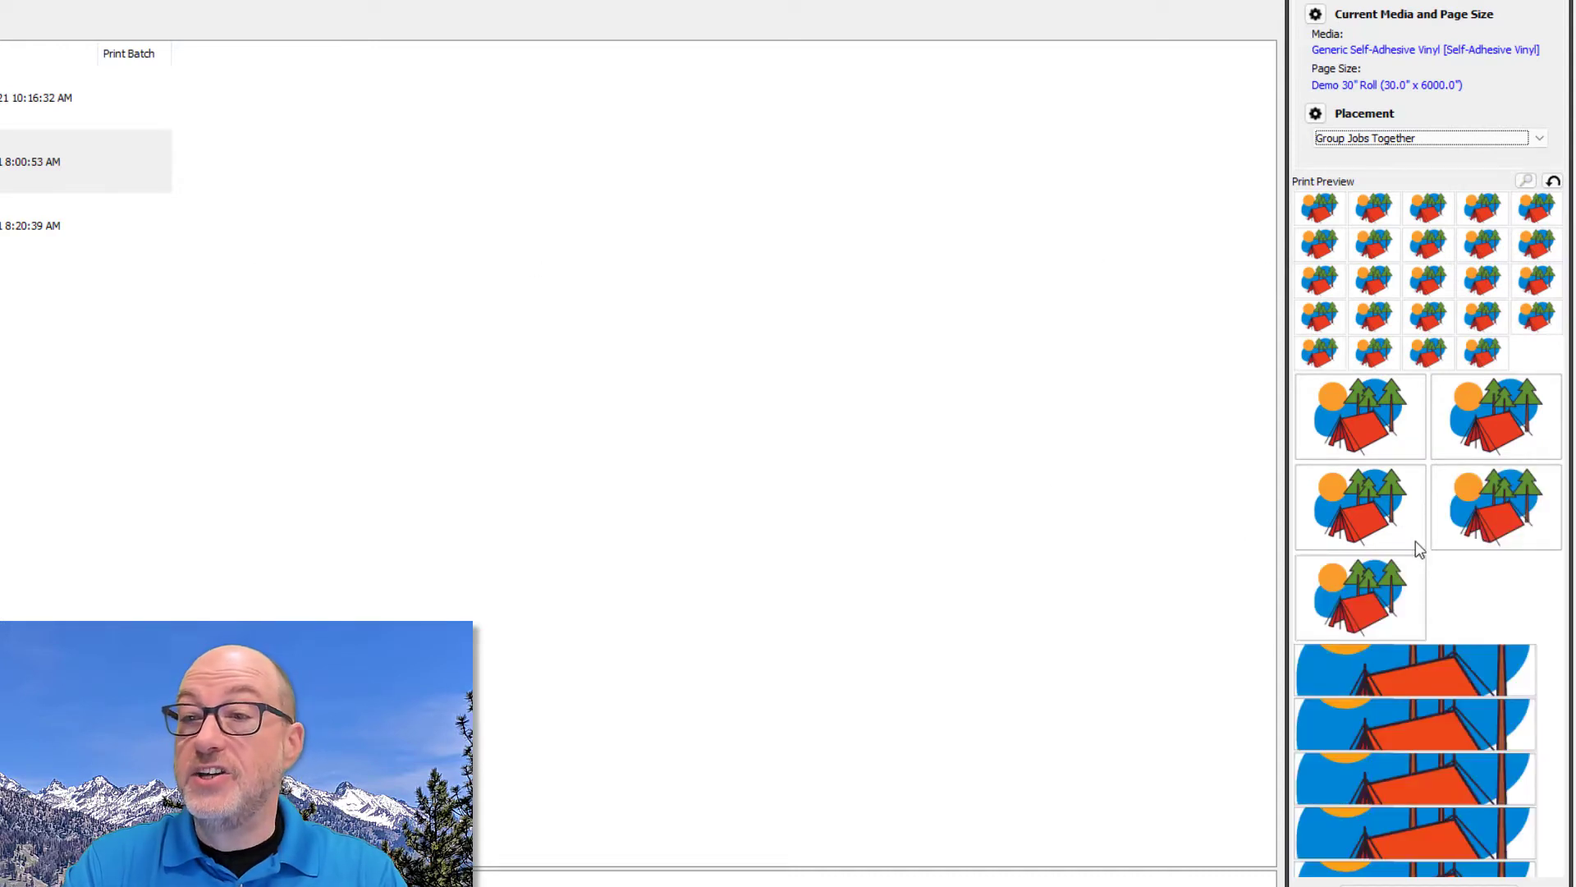
pyautogui.moveTo(1414, 544)
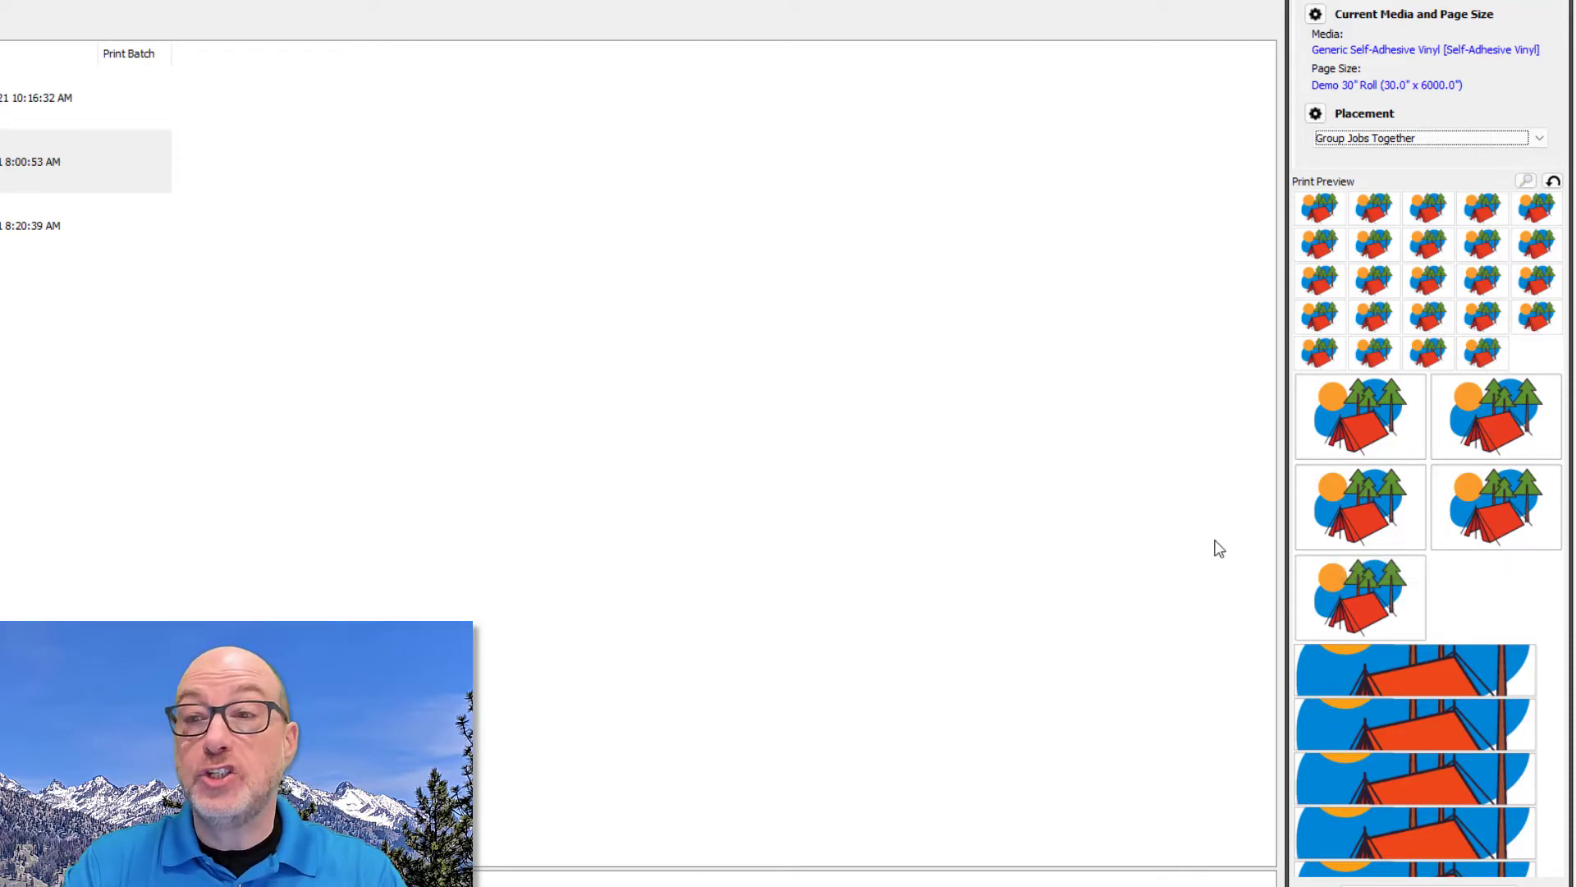
pyautogui.moveTo(1351, 563)
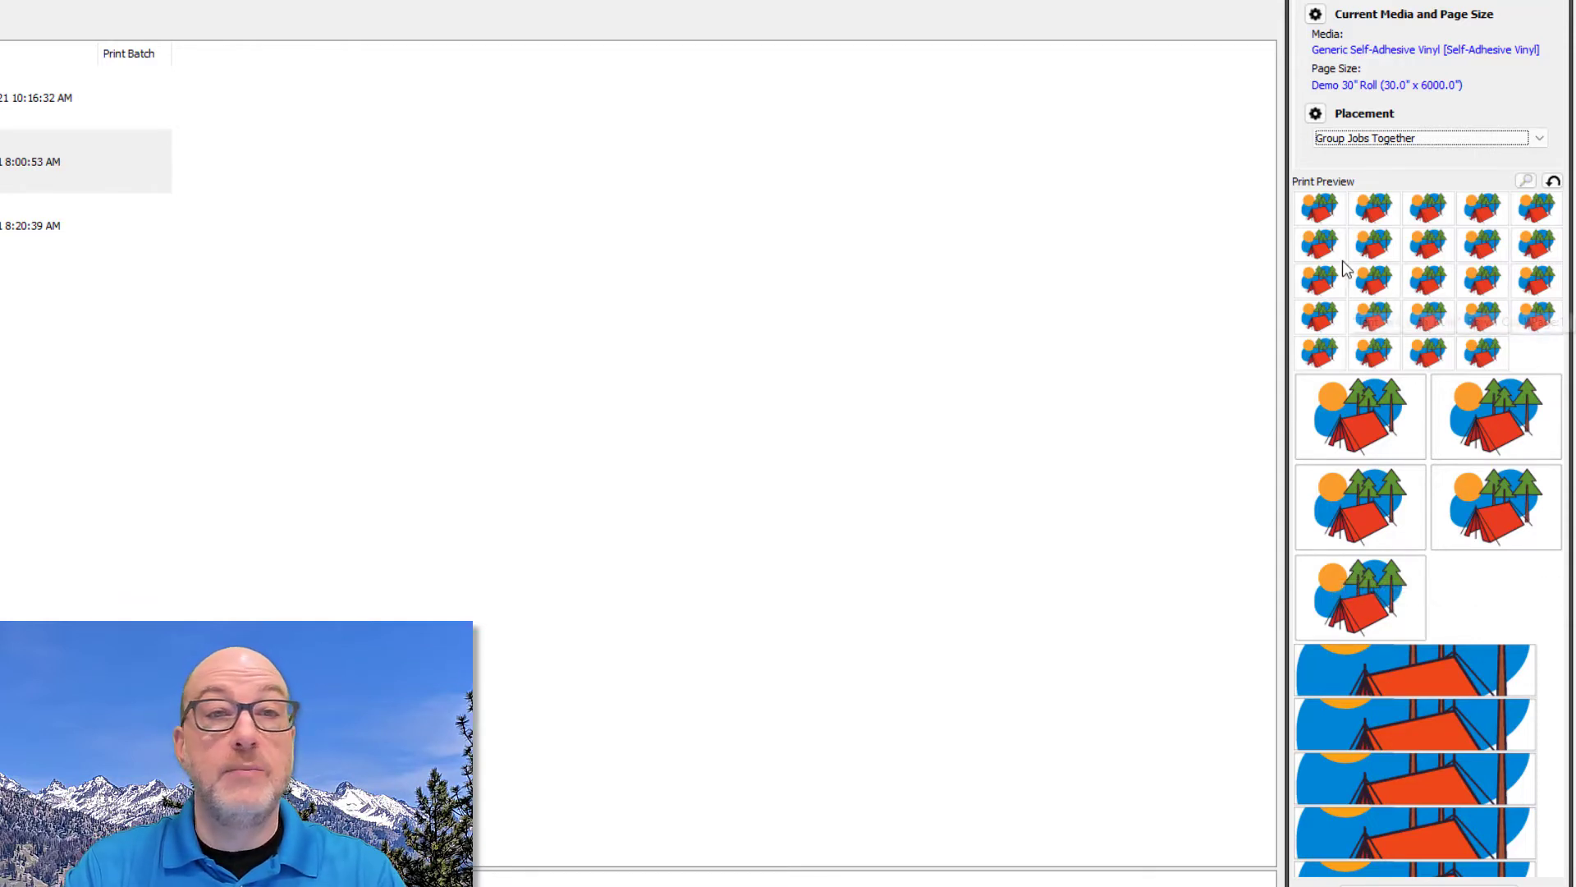
pyautogui.moveTo(1378, 406)
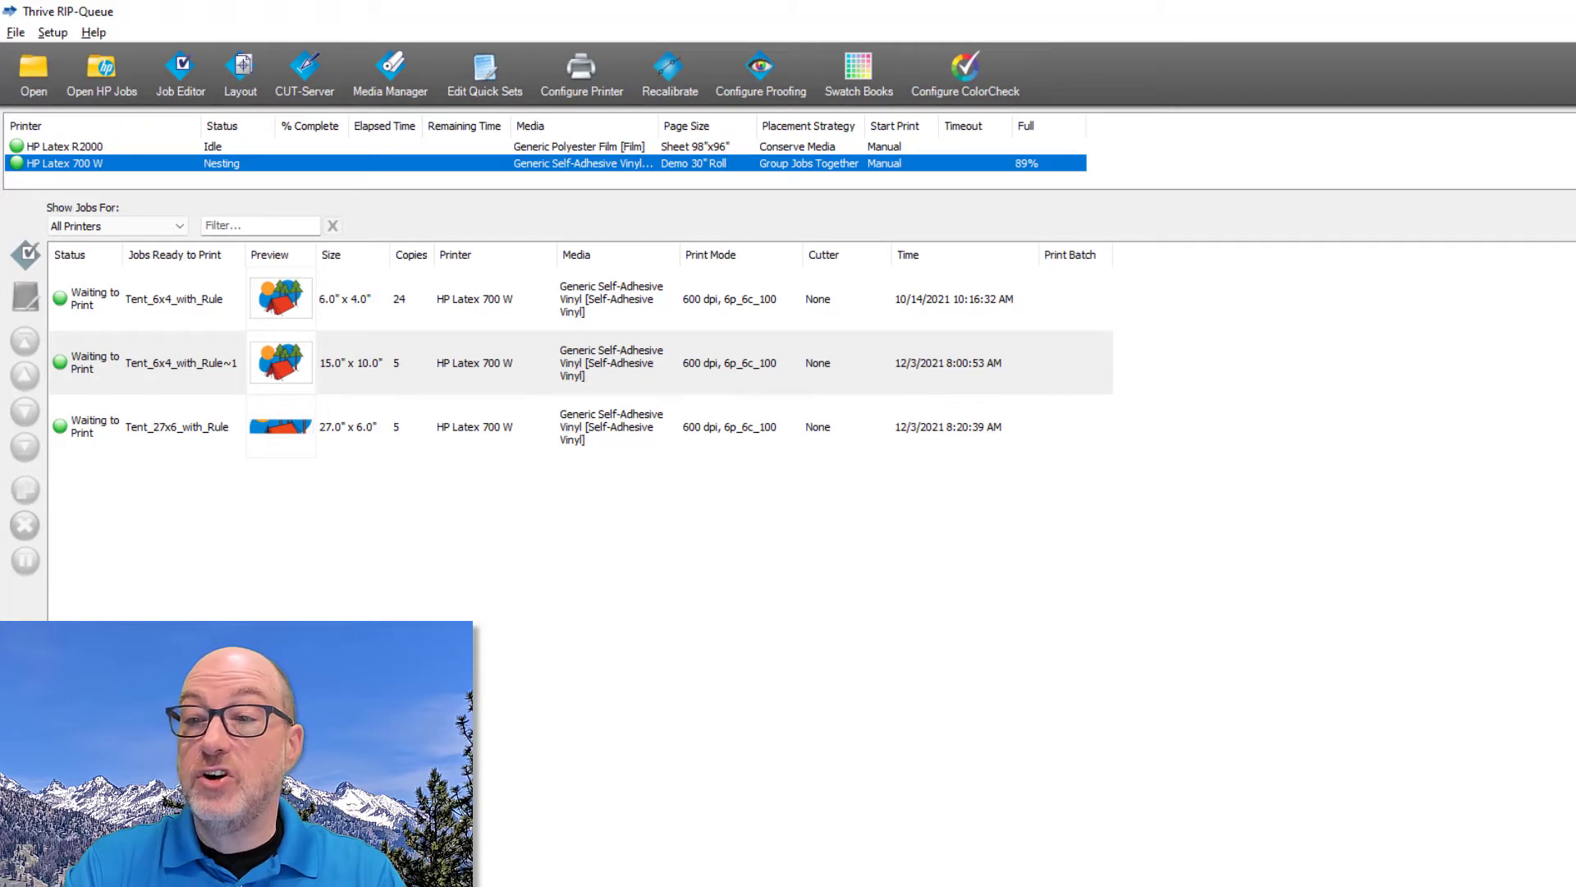
# Move the Tent_27x6_with_Rule job to the top of the queue.
pyautogui.click(161, 430)
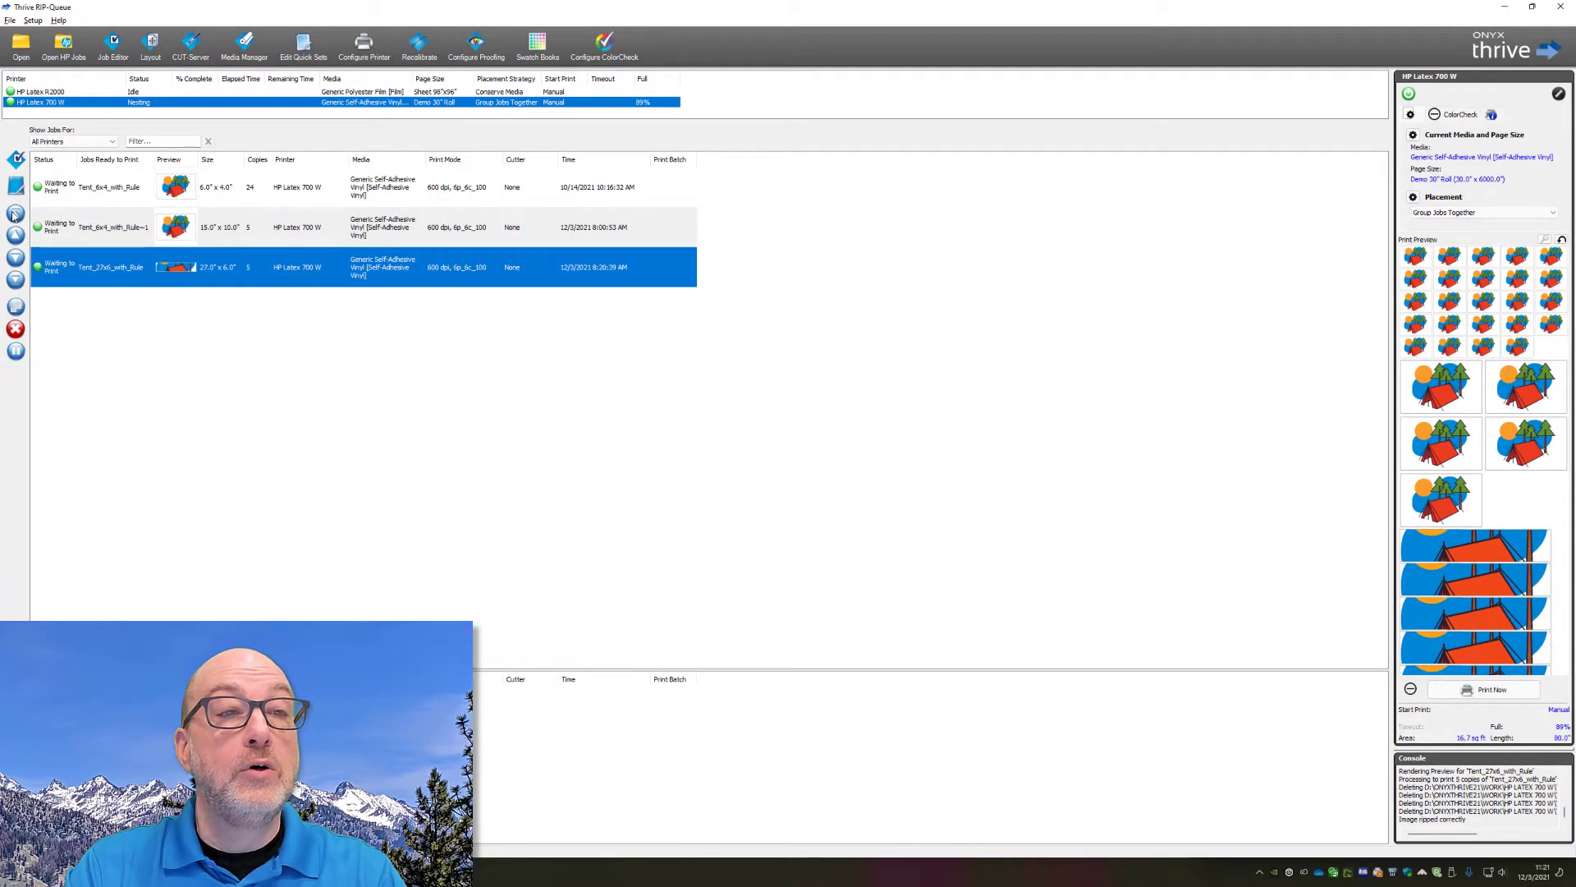
pyautogui.click(15, 214)
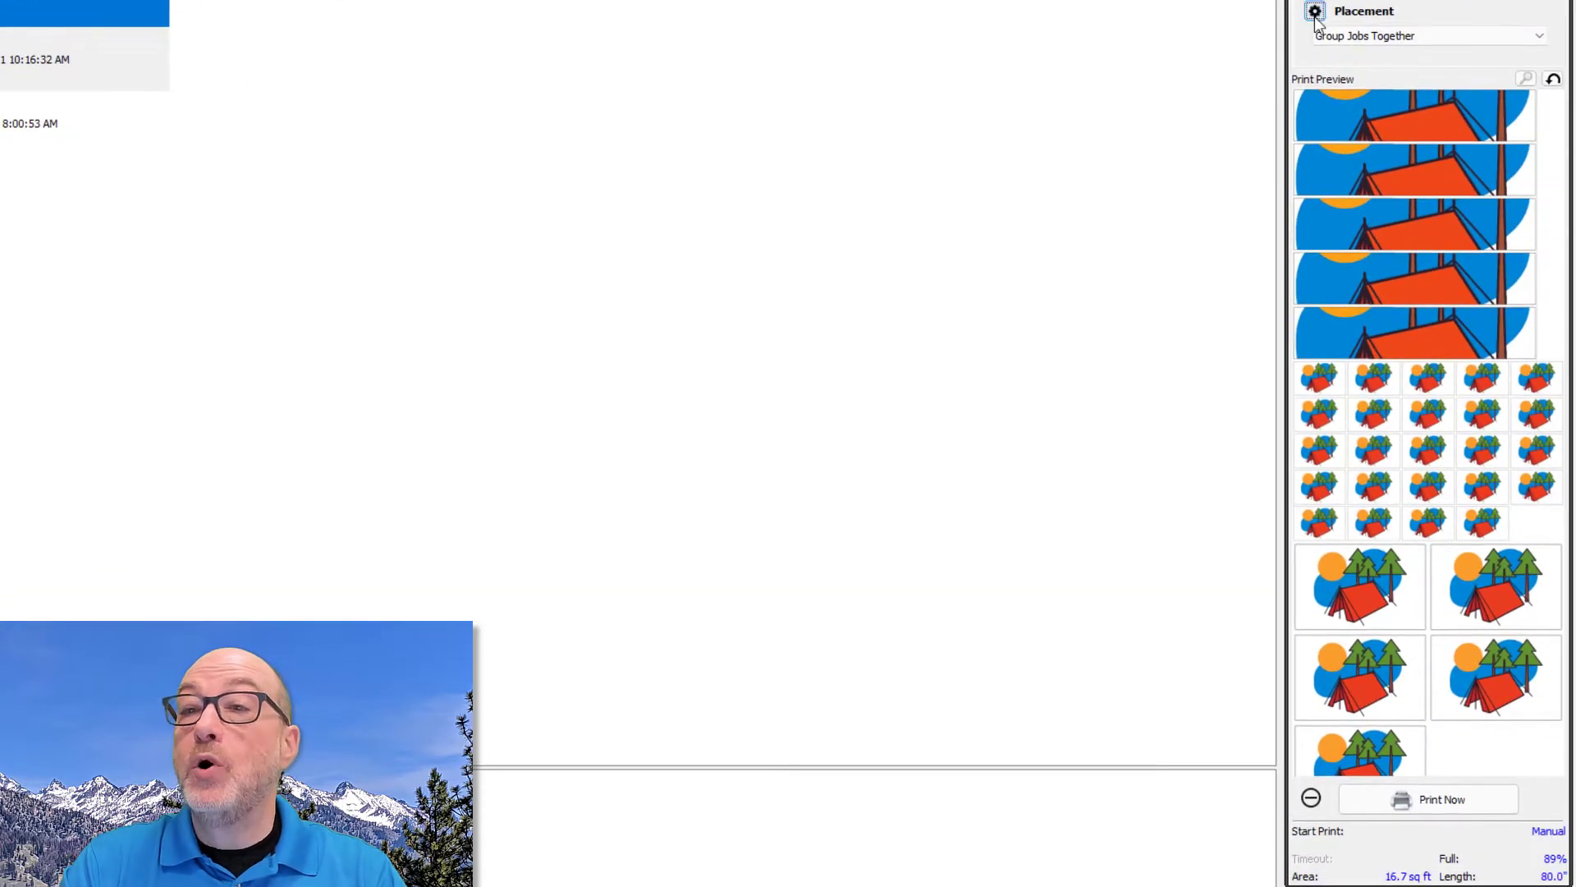
pyautogui.click(1314, 10)
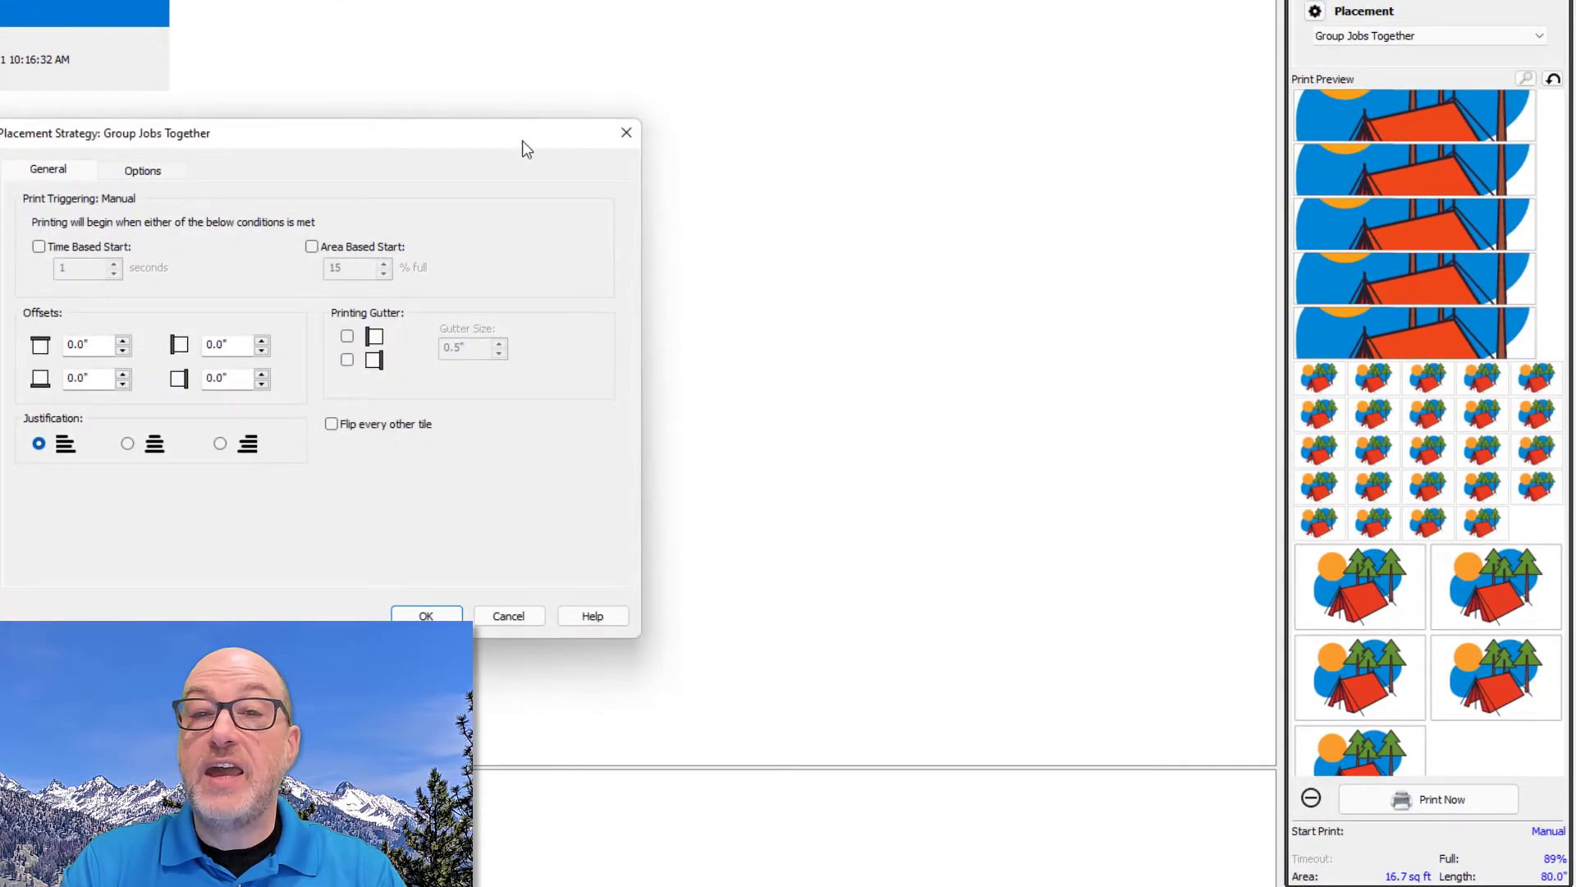
pyautogui.moveTo(525, 139); pyautogui.dragTo(1150, 99)
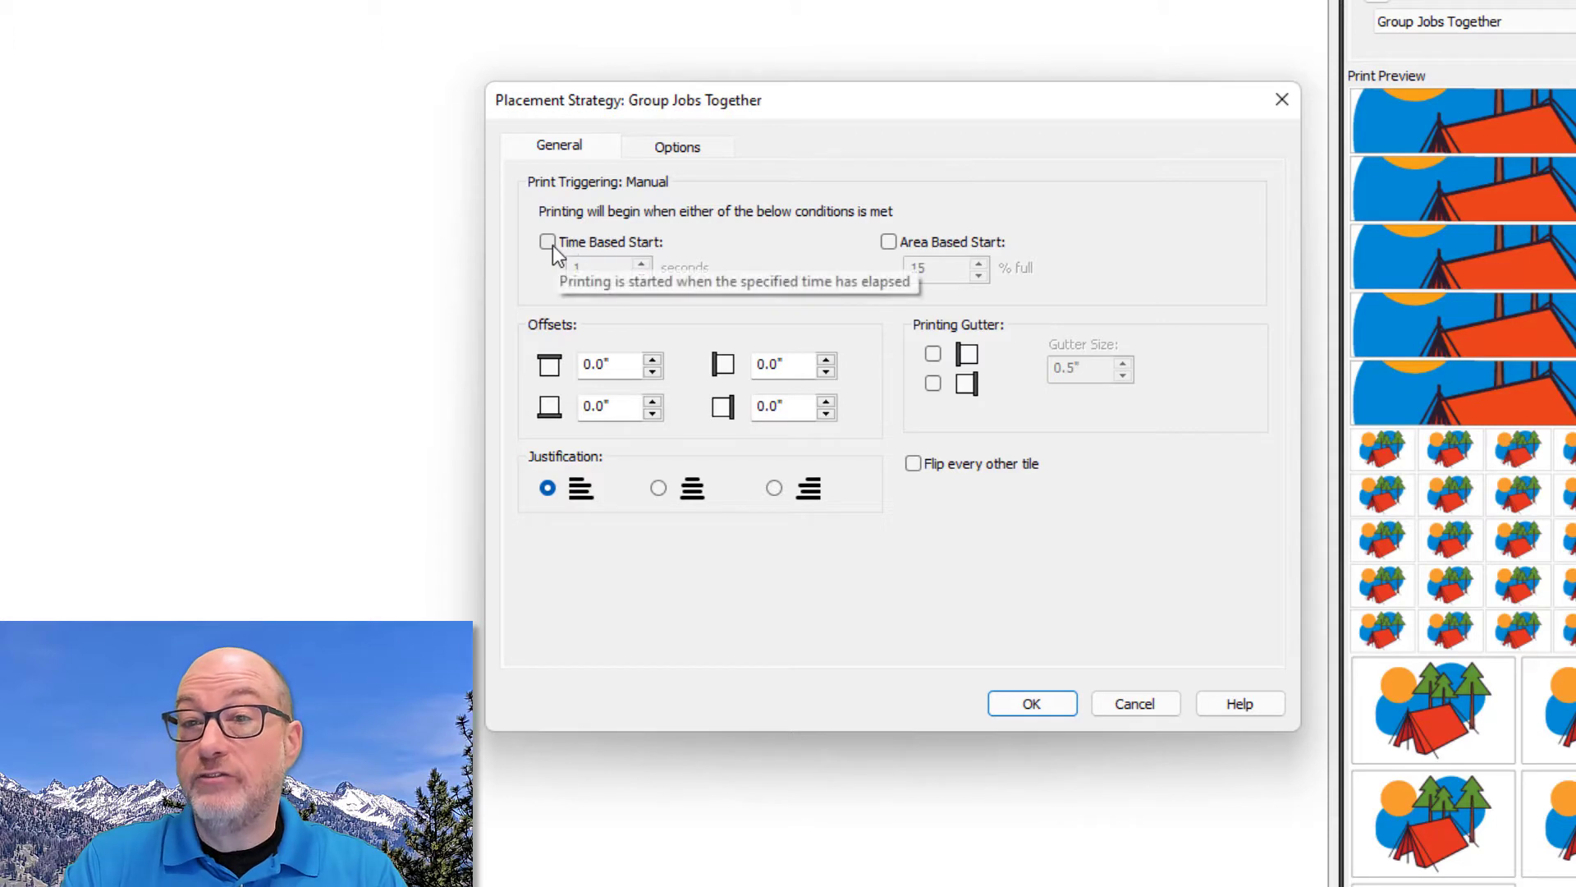
pyautogui.click(548, 242)
pyautogui.click(641, 263)
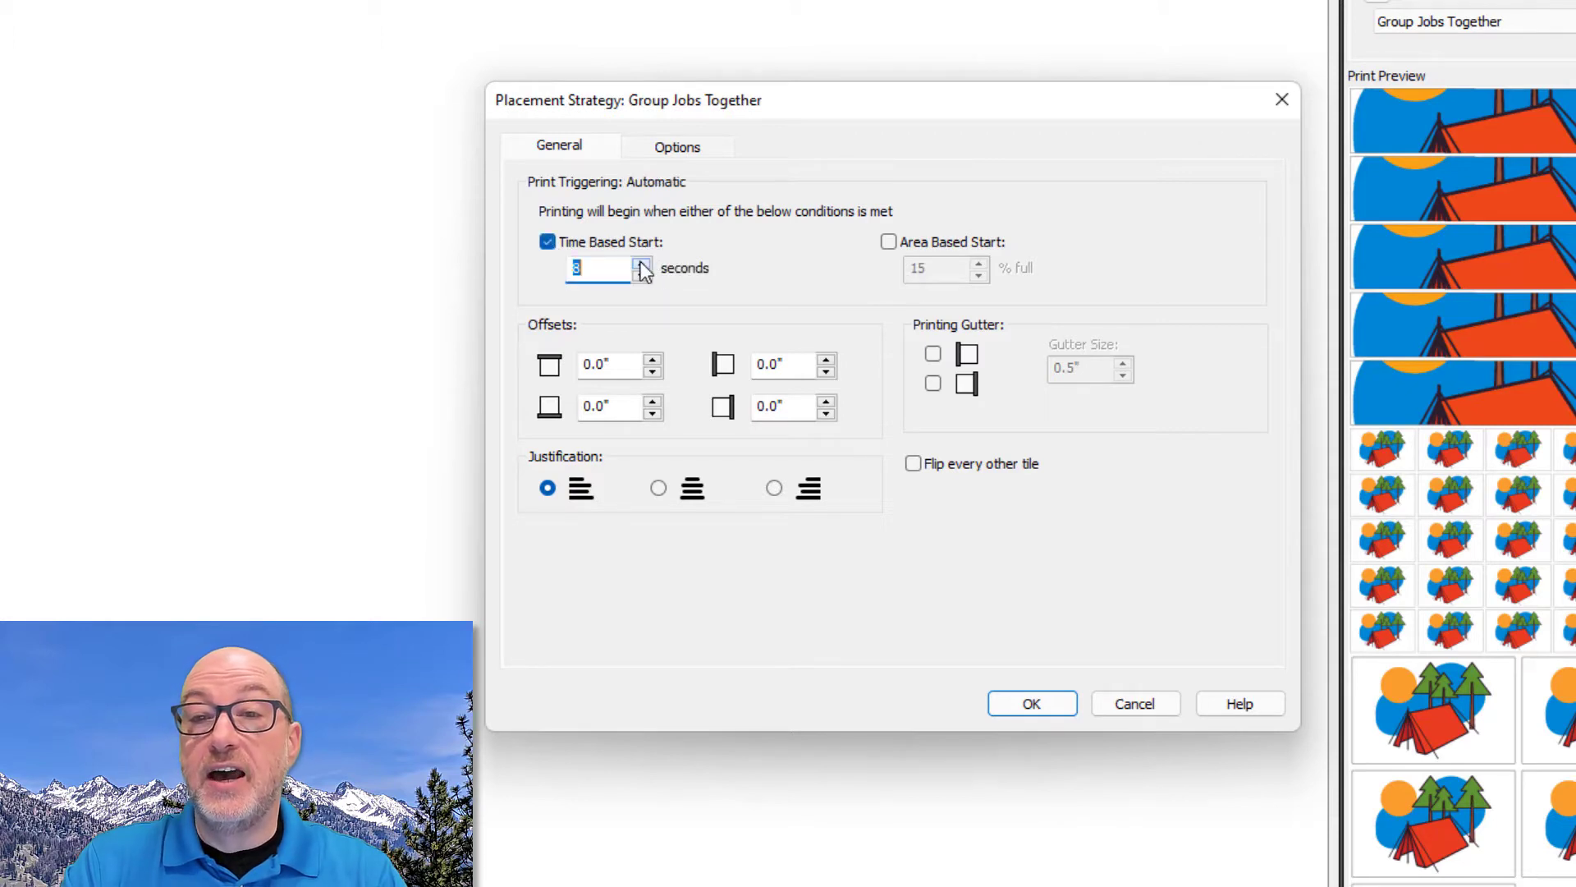
pyautogui.write('20')
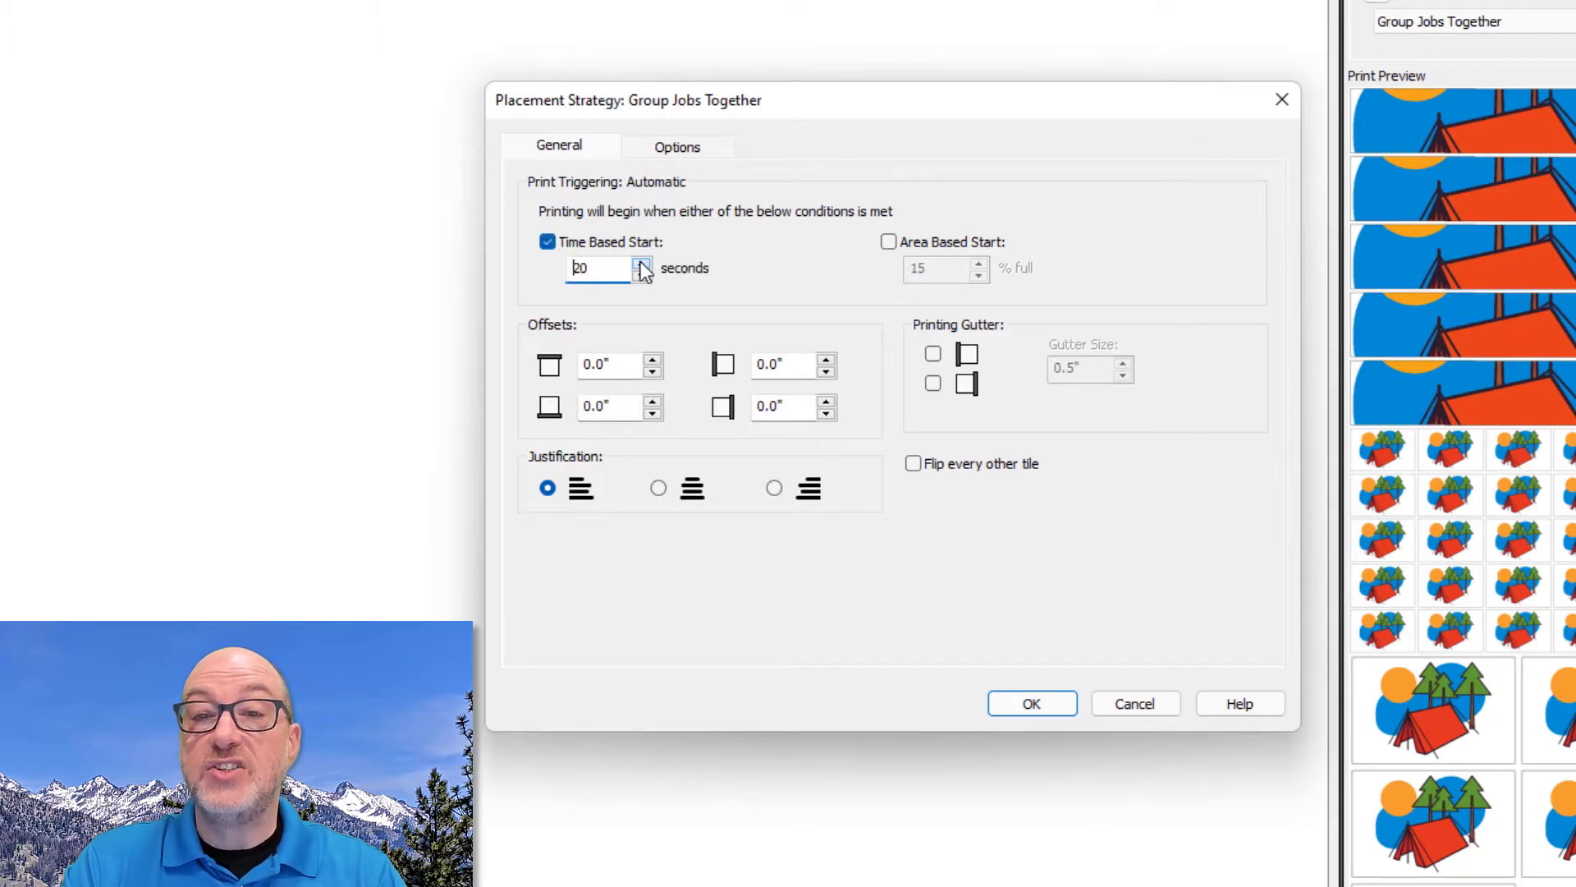
pyautogui.click(642, 264)
pyautogui.click(641, 265)
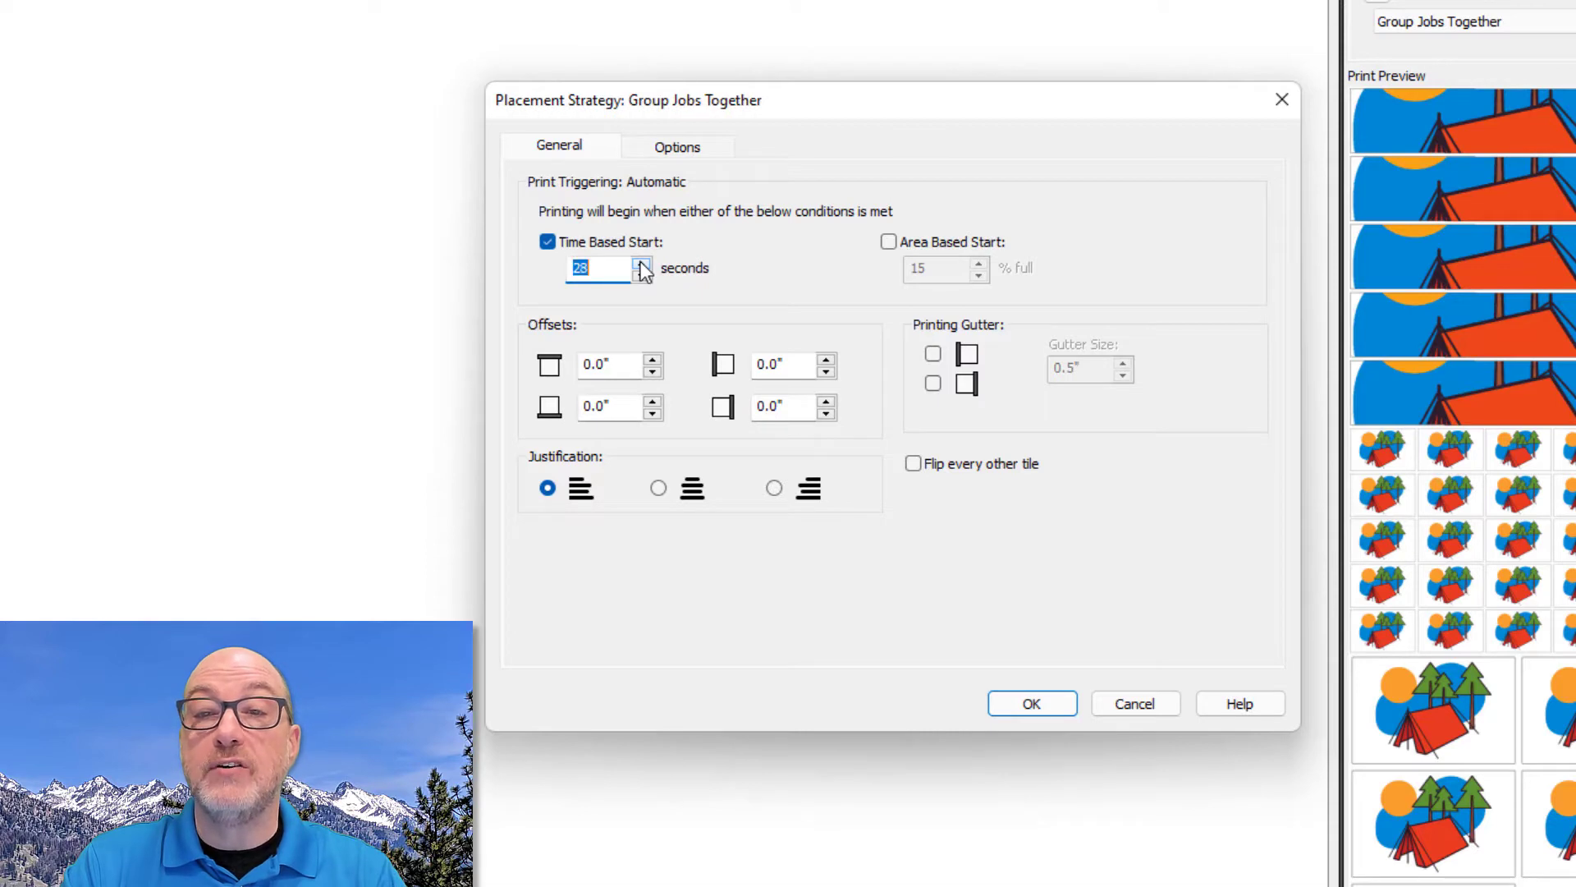
pyautogui.click(548, 243)
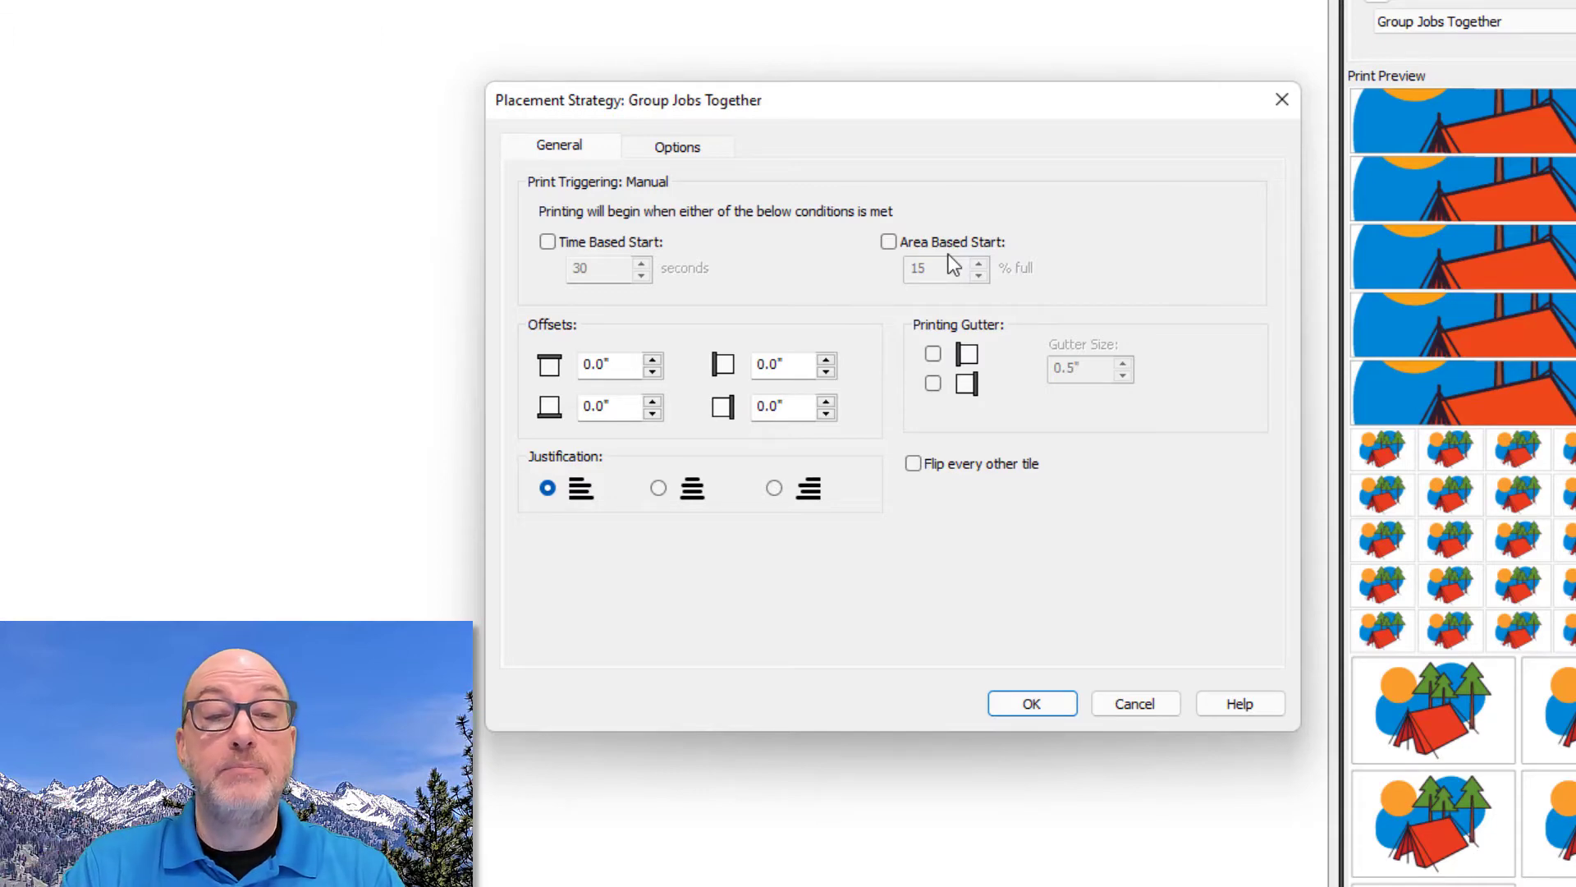
pyautogui.click(1147, 704)
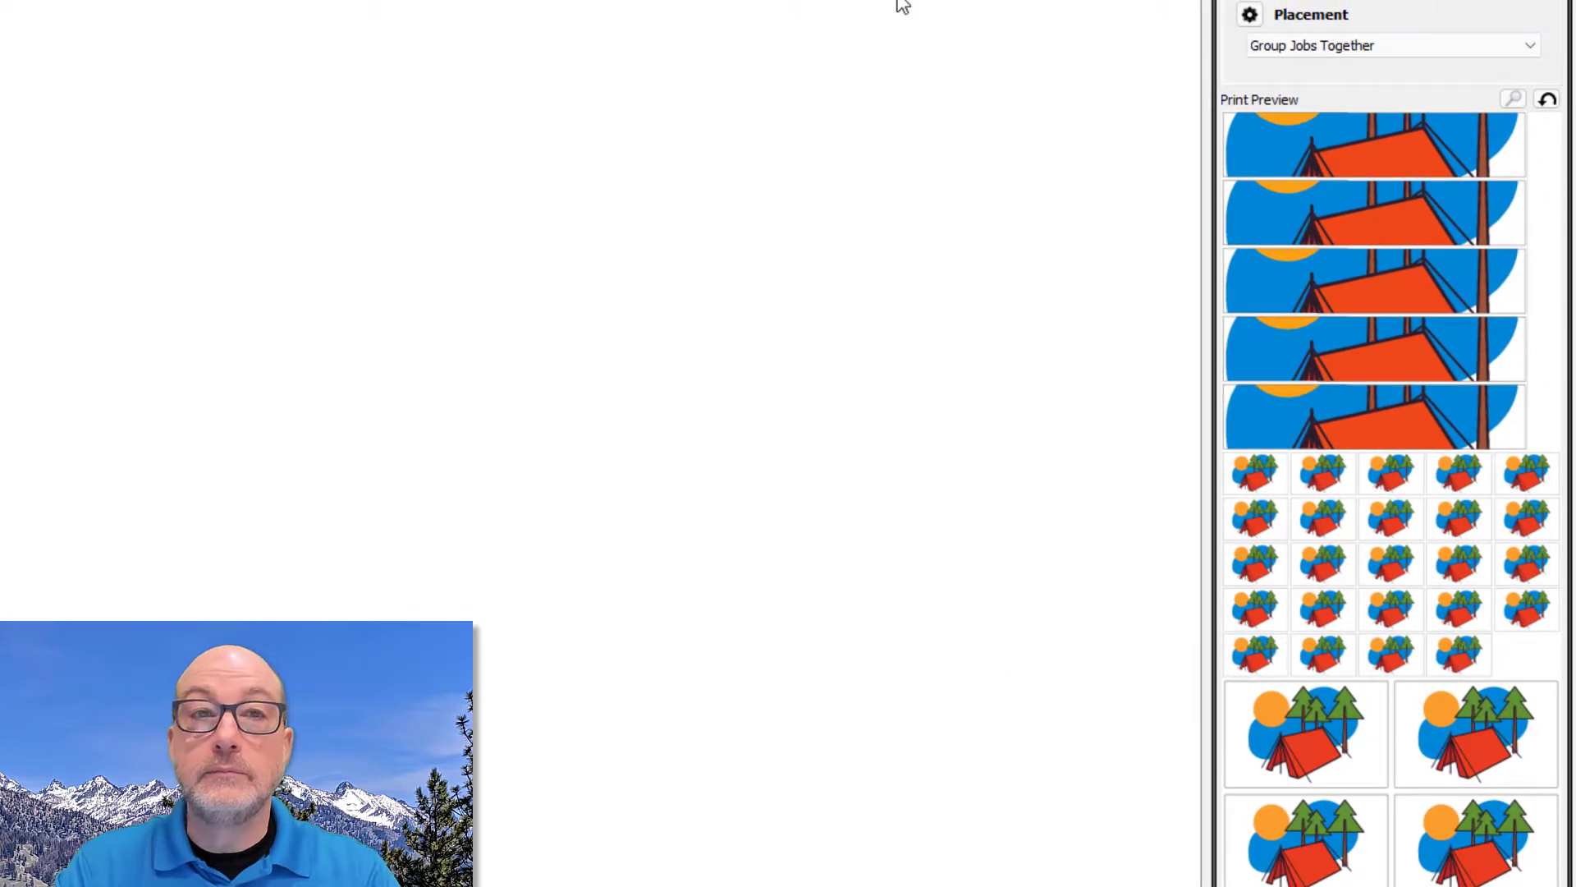
pyautogui.click(1251, 18)
pyautogui.moveTo(303, 169); pyautogui.dragTo(1171, 141)
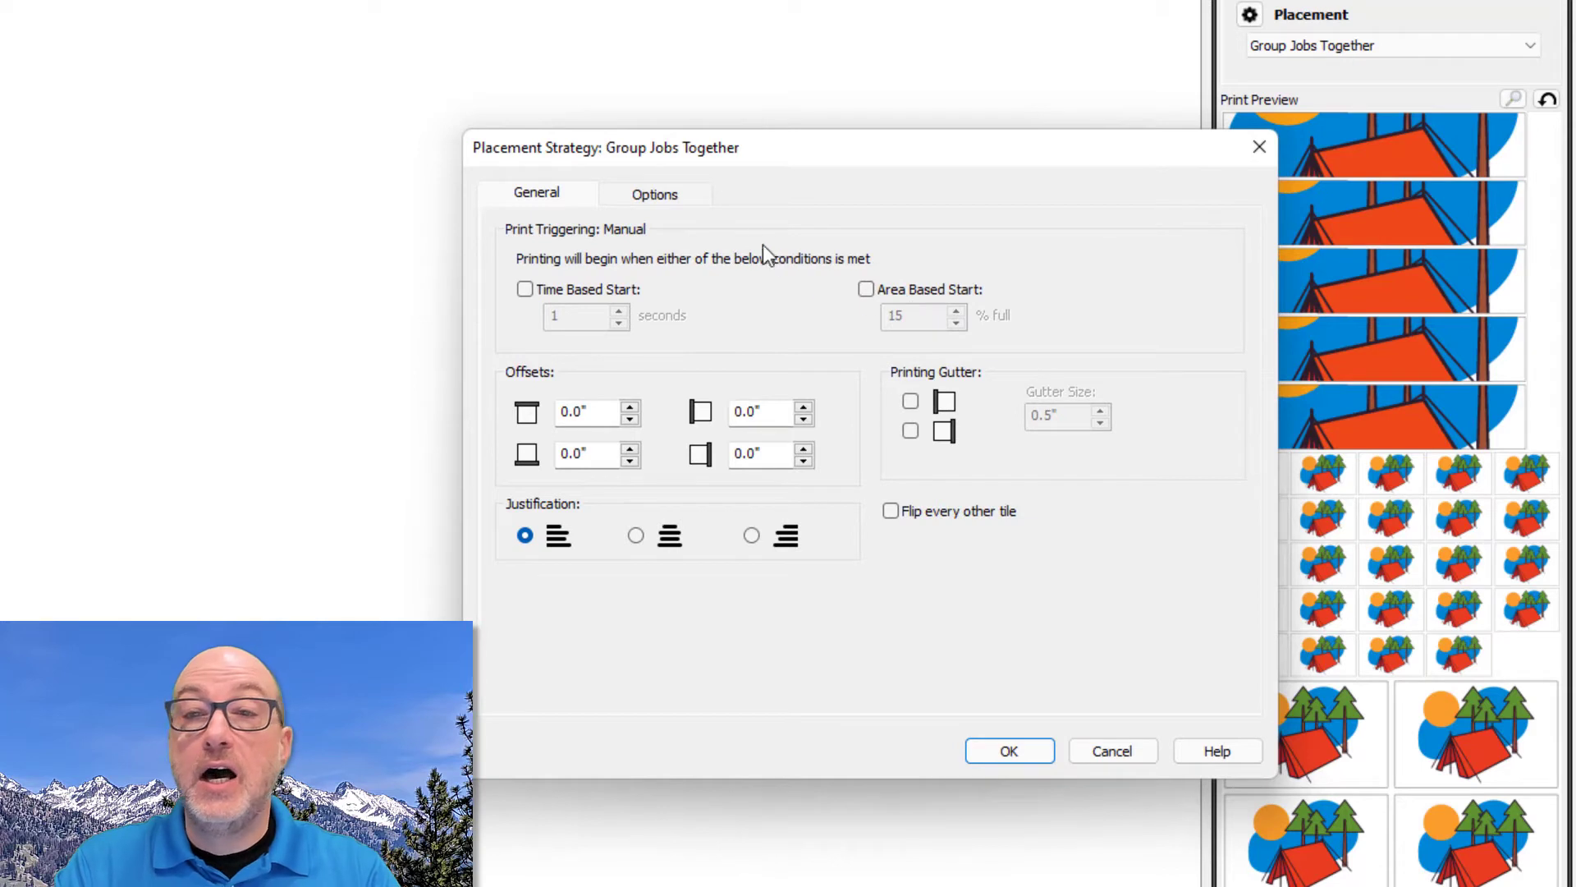
# Preview Group Jobs Together with Horizontal Copying off, then turn Horizontal Copying back on.
pyautogui.click(662, 194)
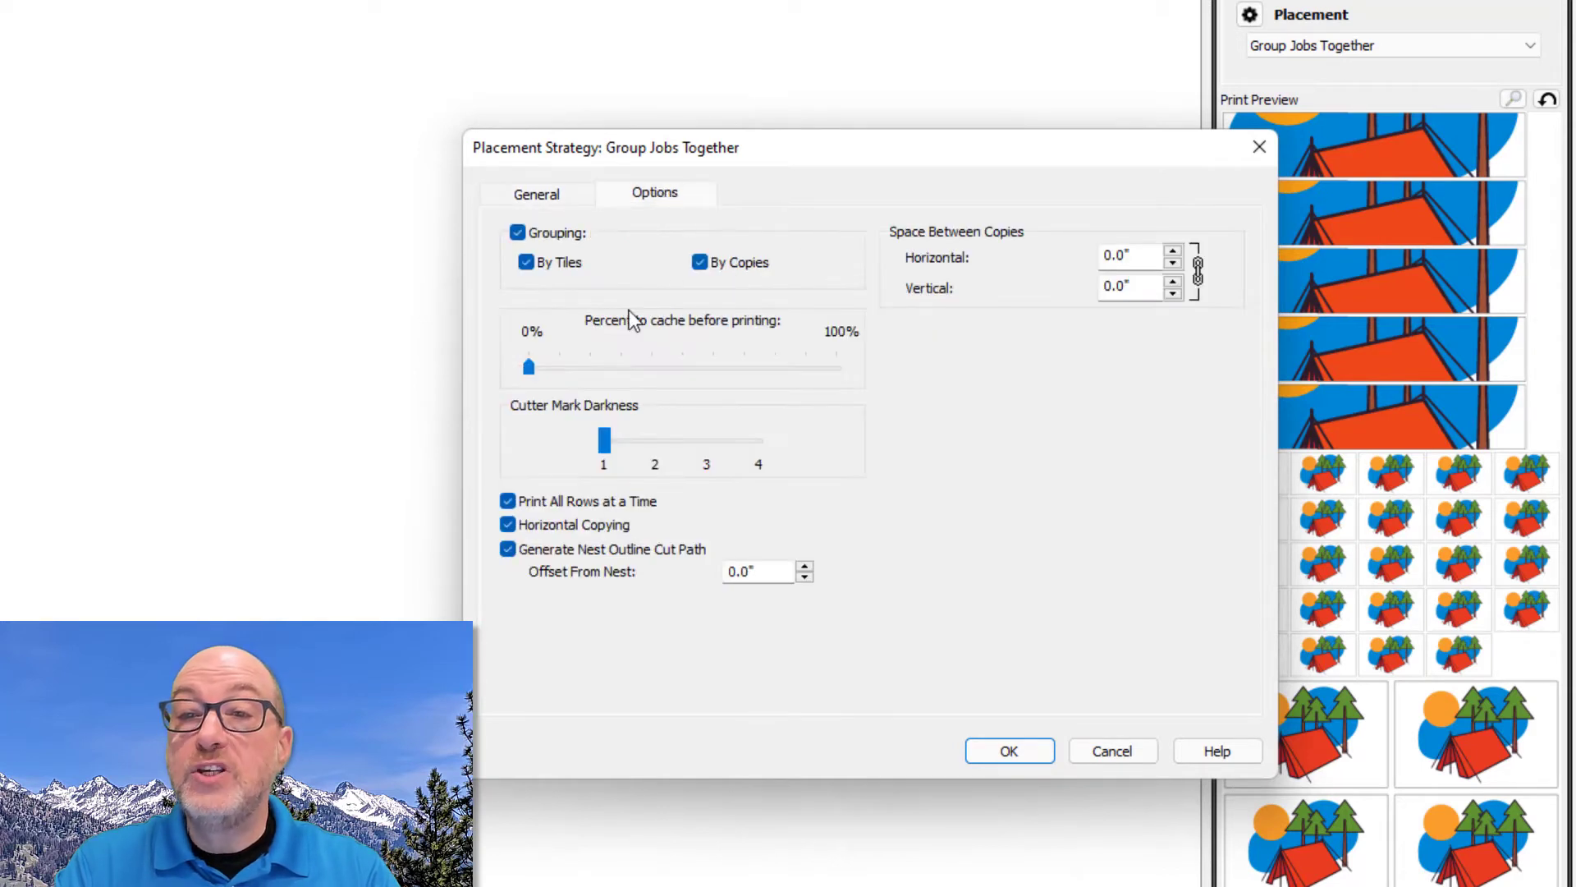
pyautogui.click(526, 525)
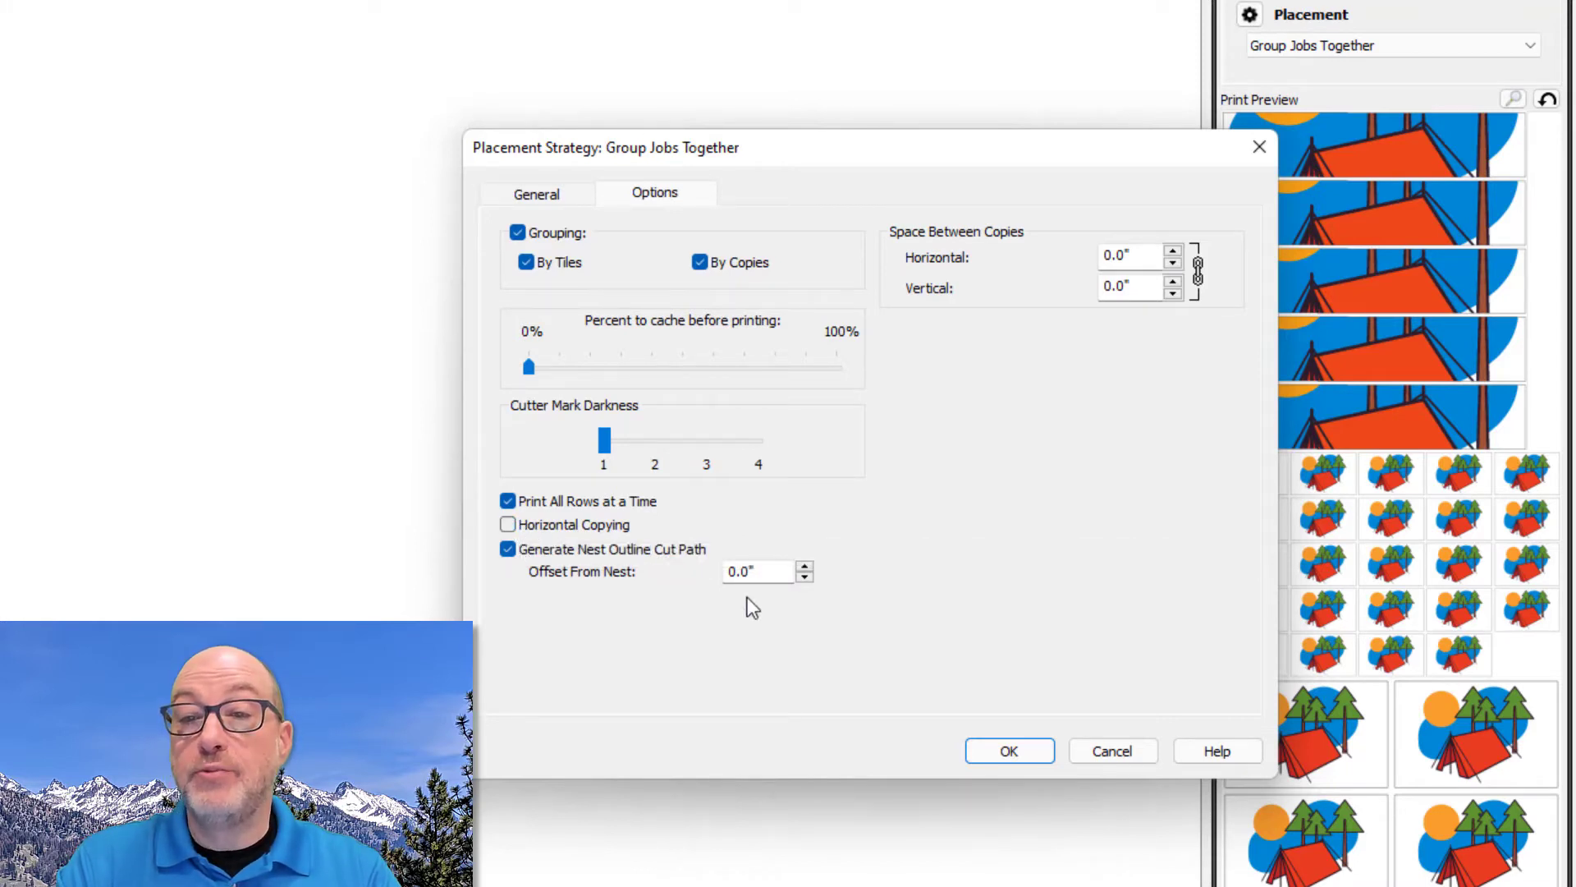
pyautogui.click(1010, 750)
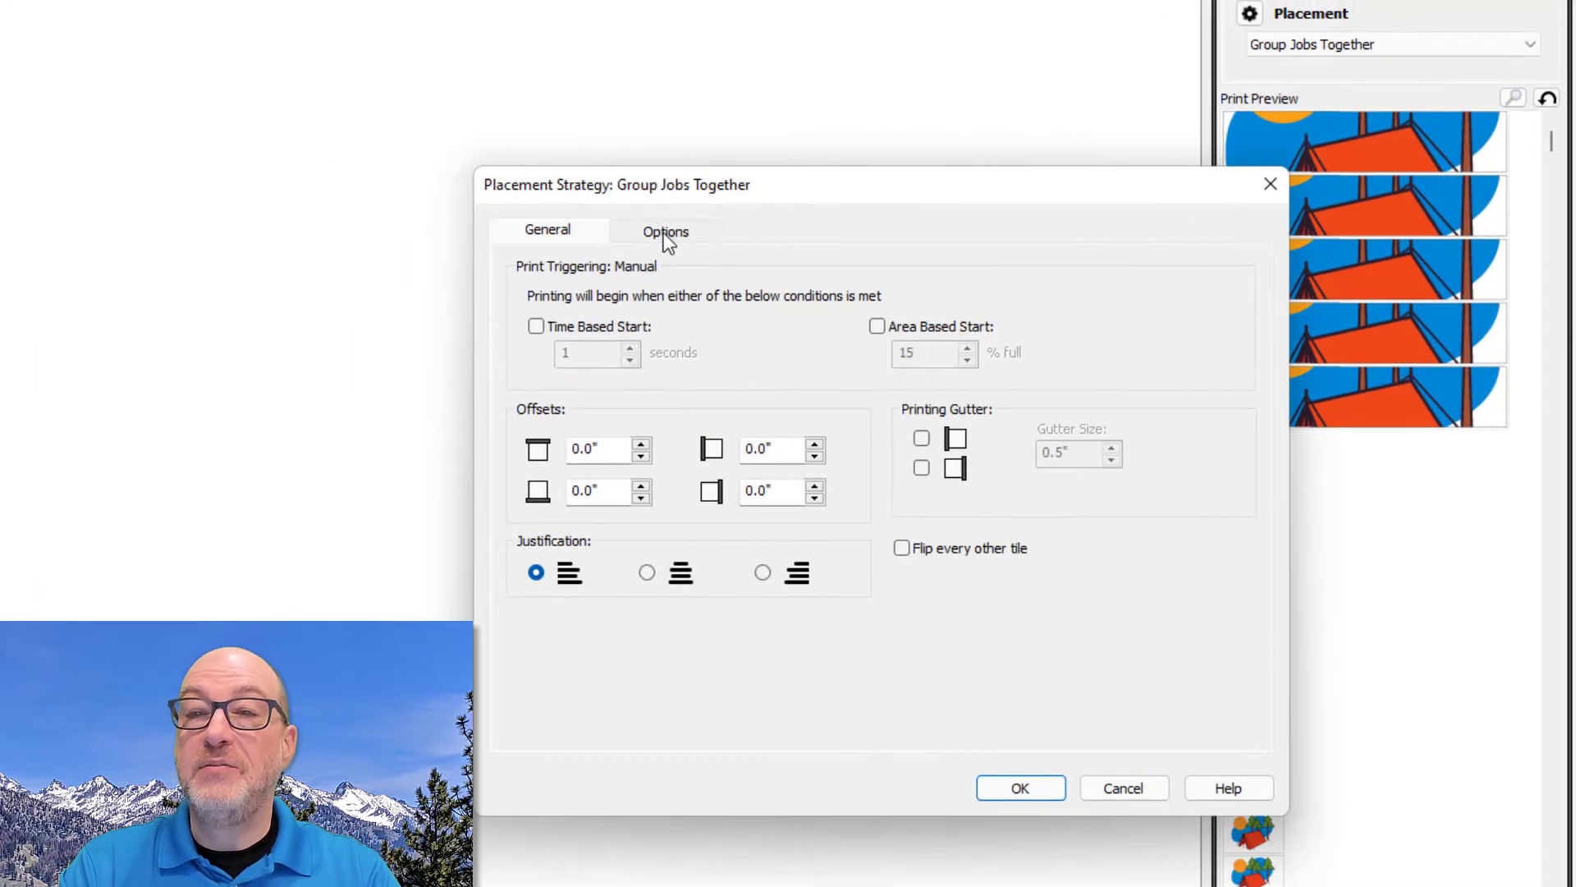
pyautogui.click(663, 233)
pyautogui.click(555, 561)
pyautogui.click(1026, 786)
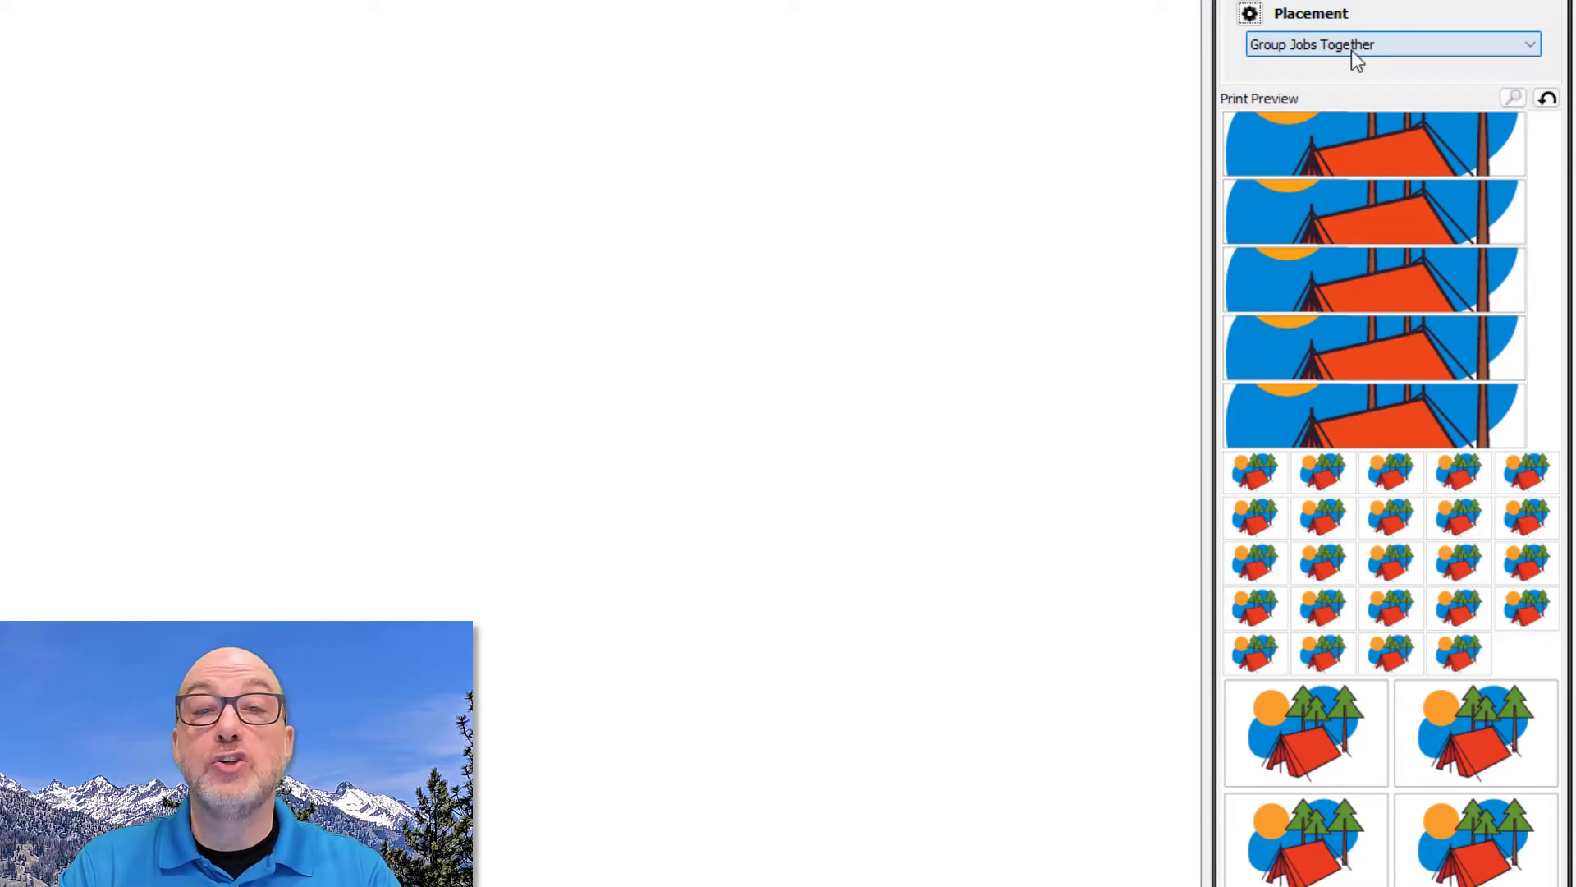
# Compare Conserve Media against Group Jobs Together, settling on Conserve Media at 76.0" and 94% full.
pyautogui.click(1353, 52)
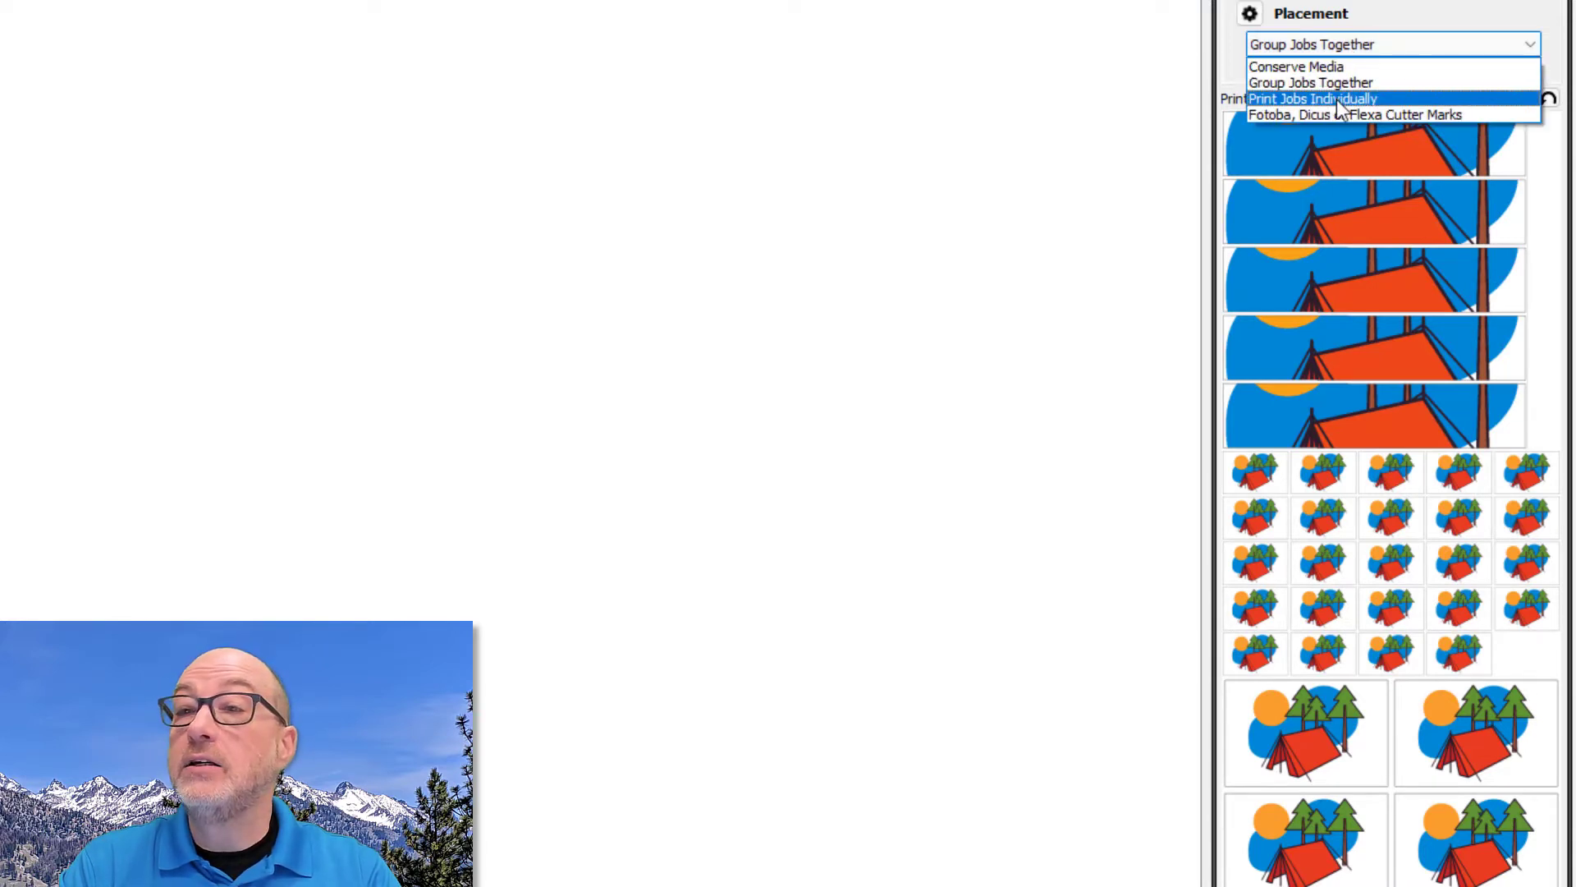
pyautogui.click(1334, 68)
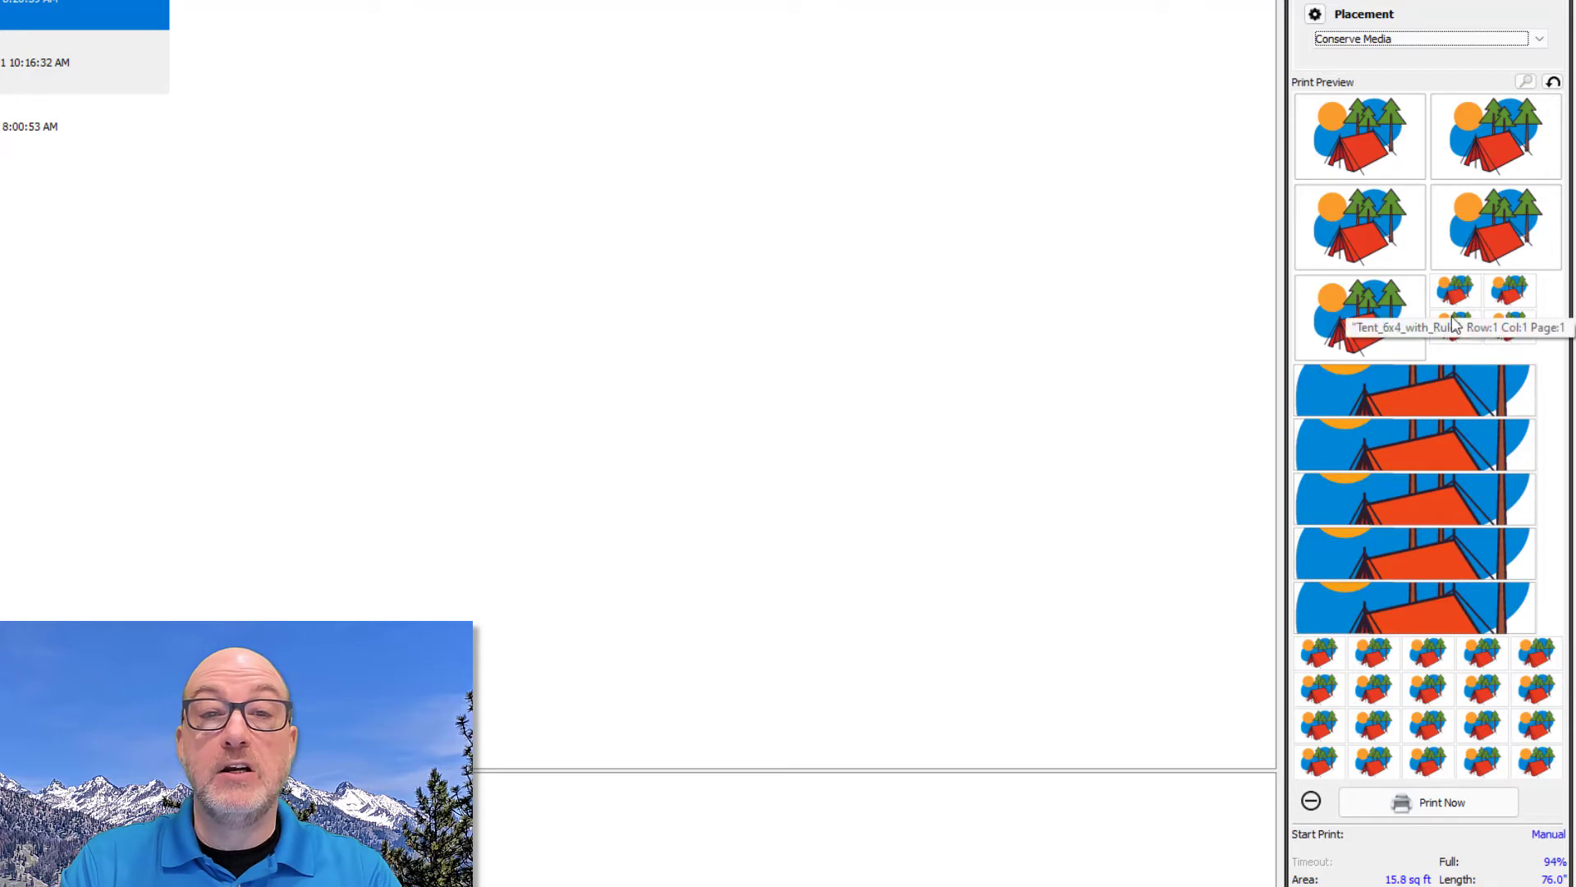
pyautogui.click(1364, 41)
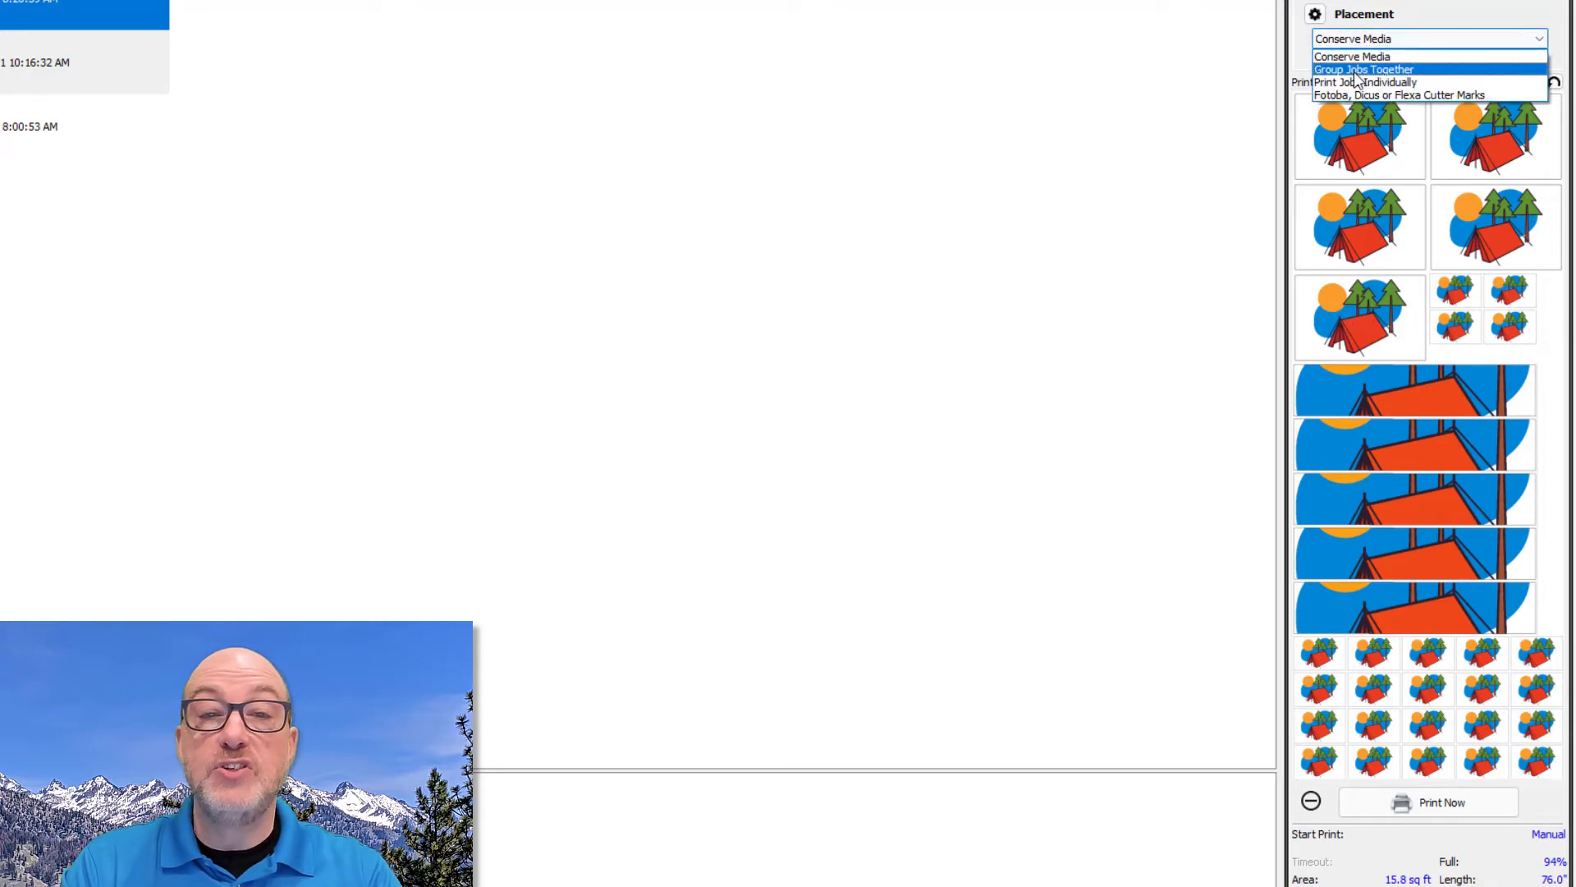
pyautogui.click(1356, 72)
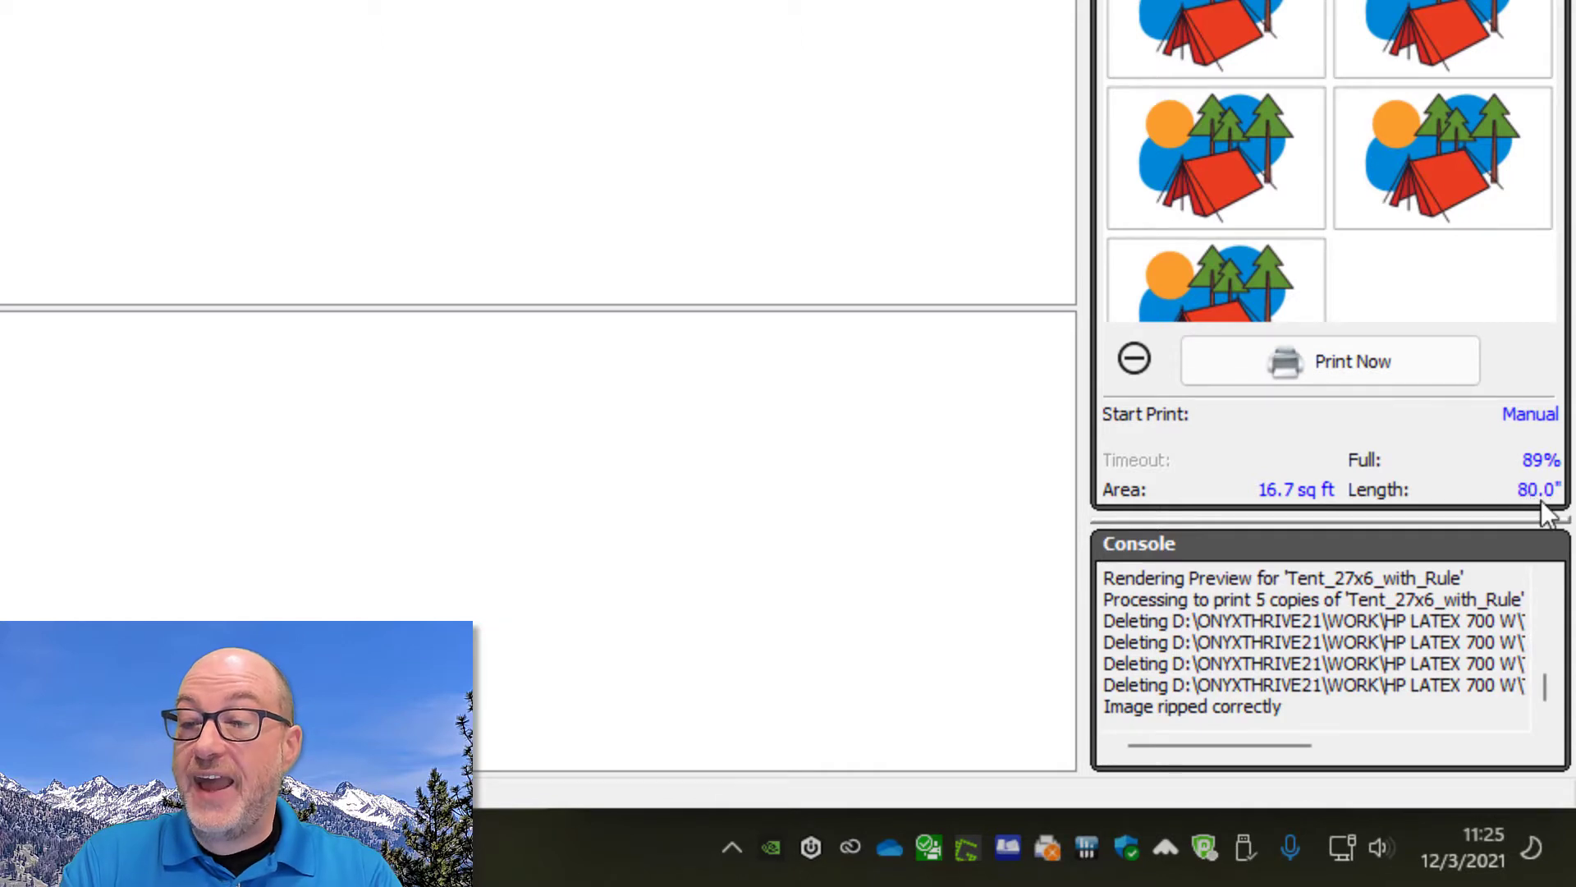
pyautogui.click(1293, 232)
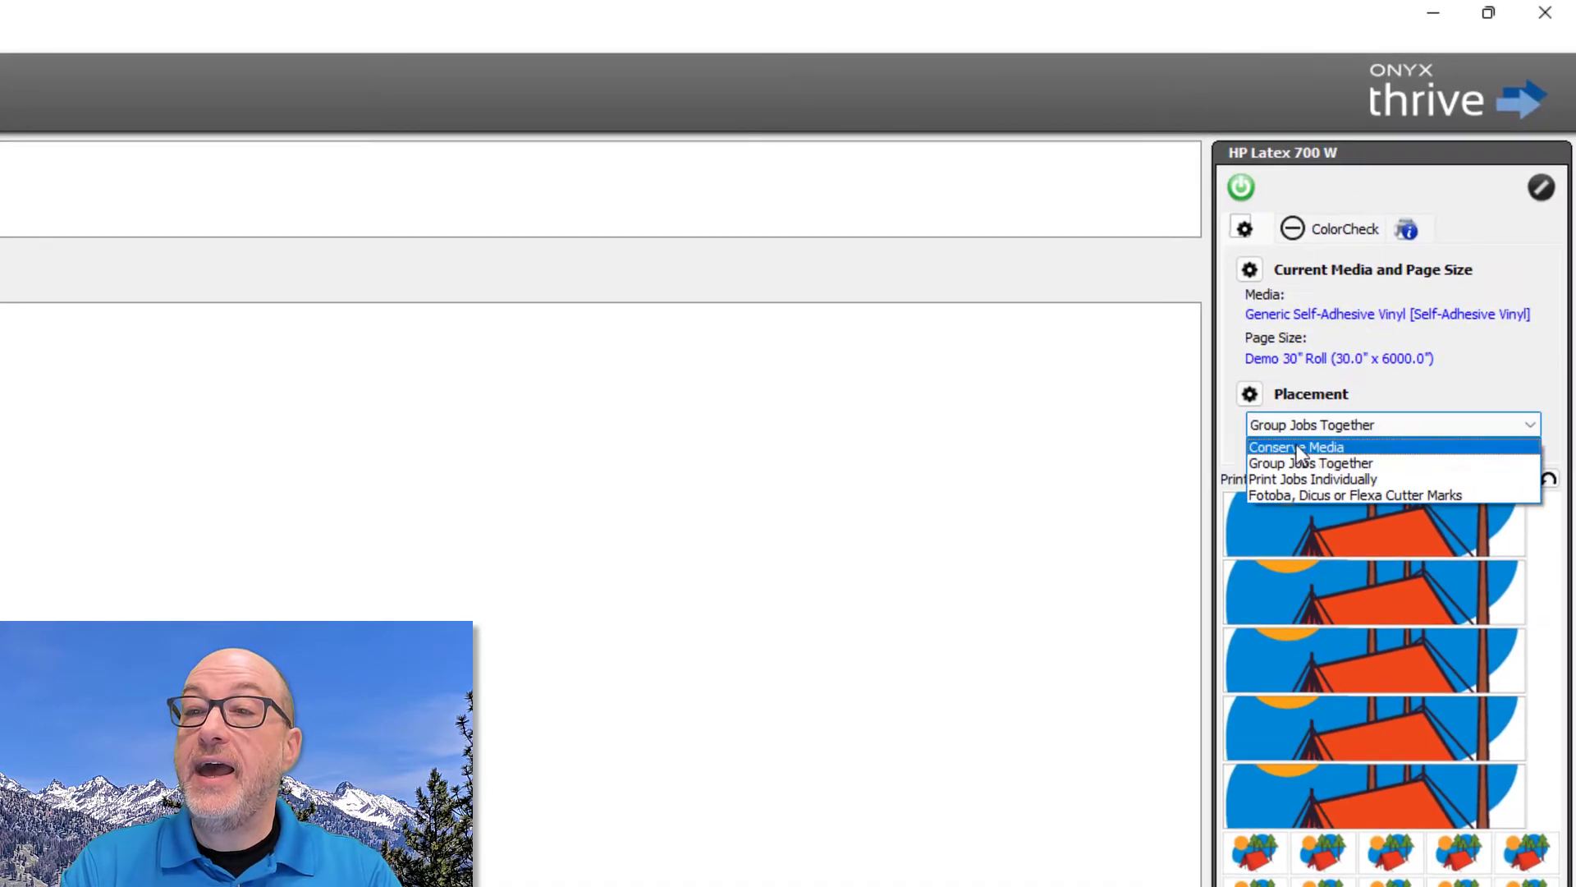
pyautogui.click(1294, 447)
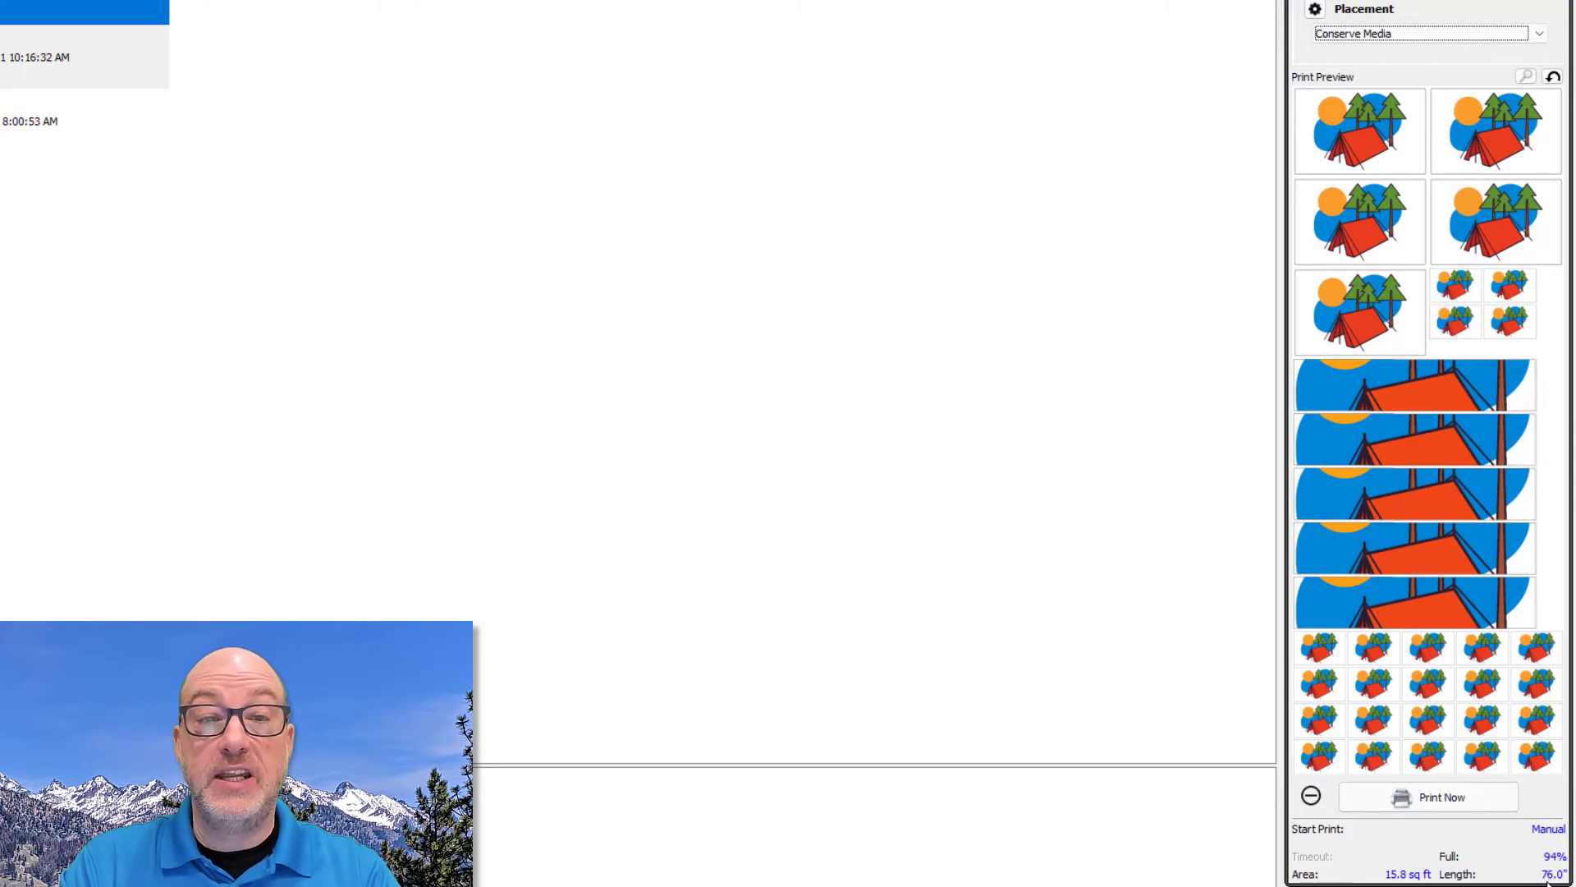
# Enable BestFit in the Conserve Media options, re-nesting the layout to 78.0" at 91% full.
pyautogui.click(1316, 10)
pyautogui.moveTo(575, 129); pyautogui.dragTo(1153, 148)
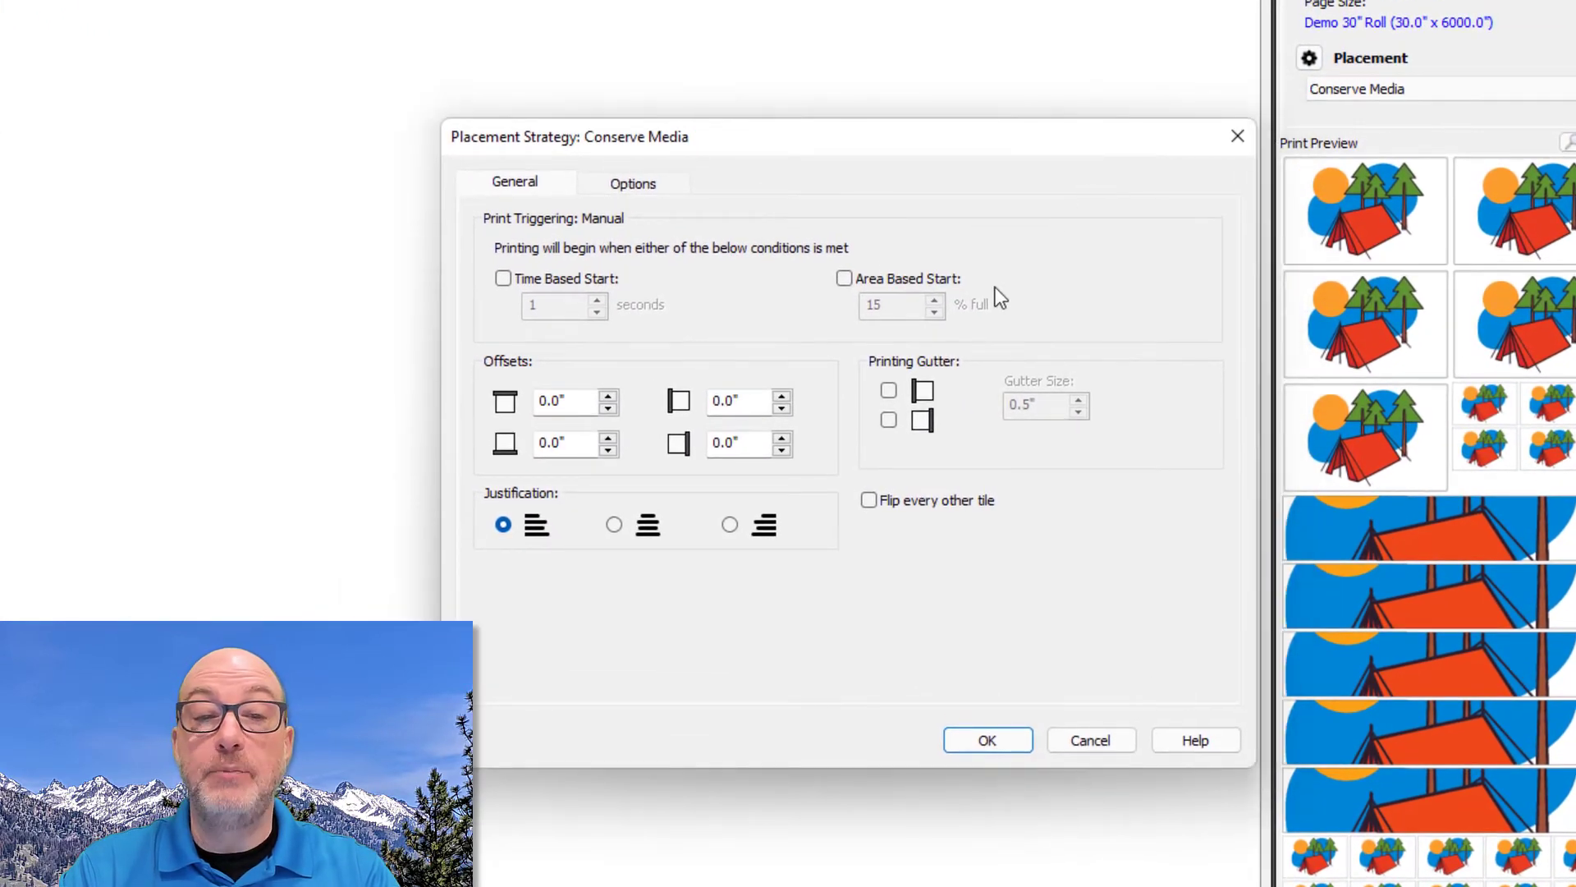
pyautogui.click(642, 193)
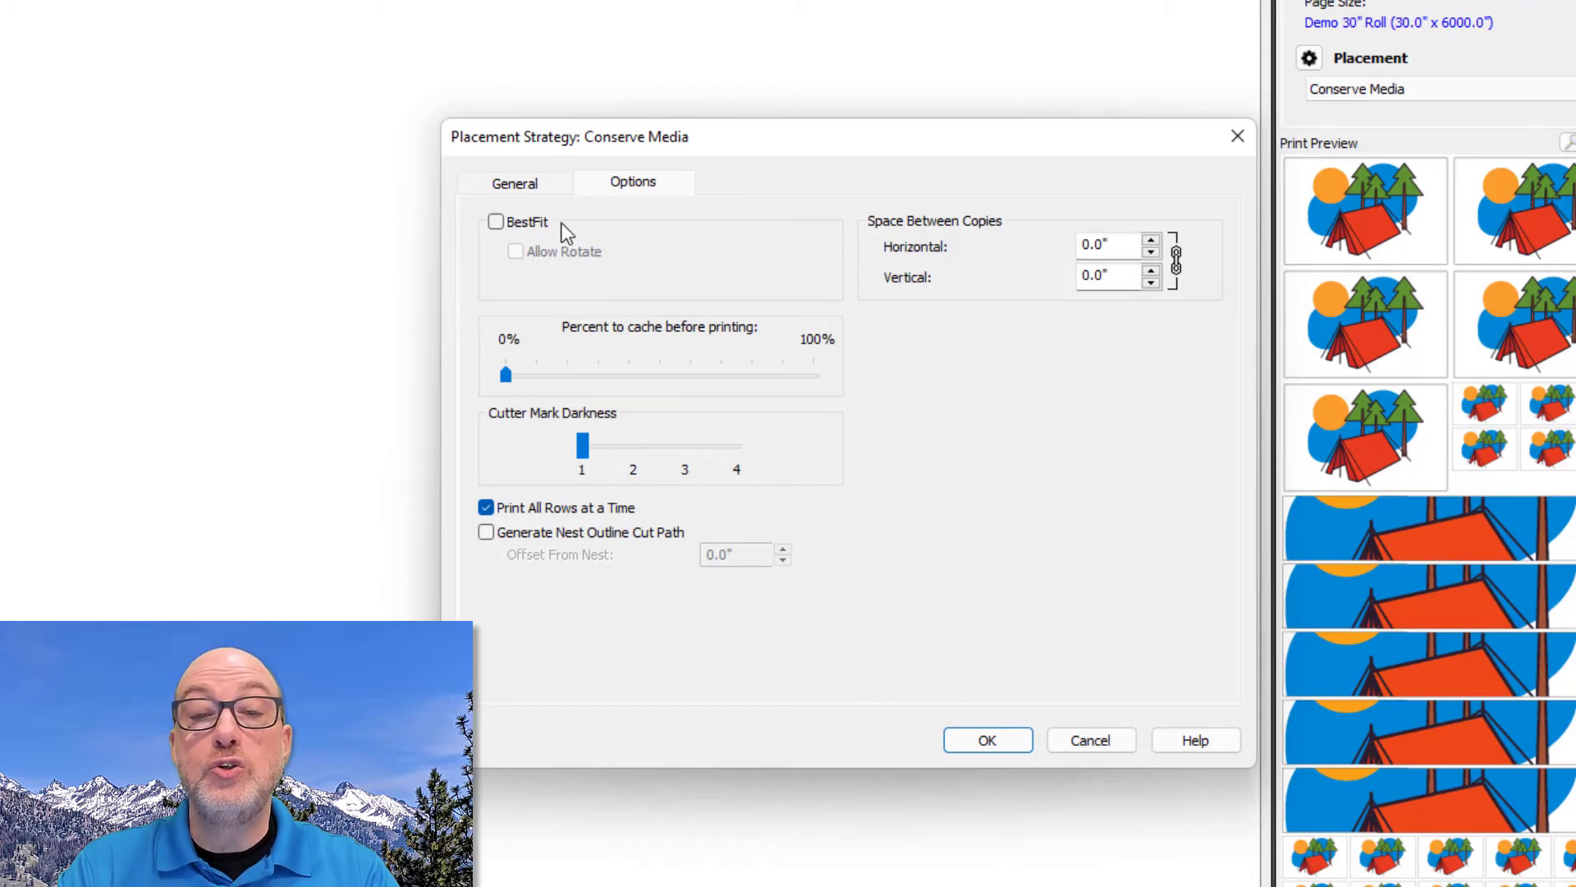
pyautogui.click(495, 223)
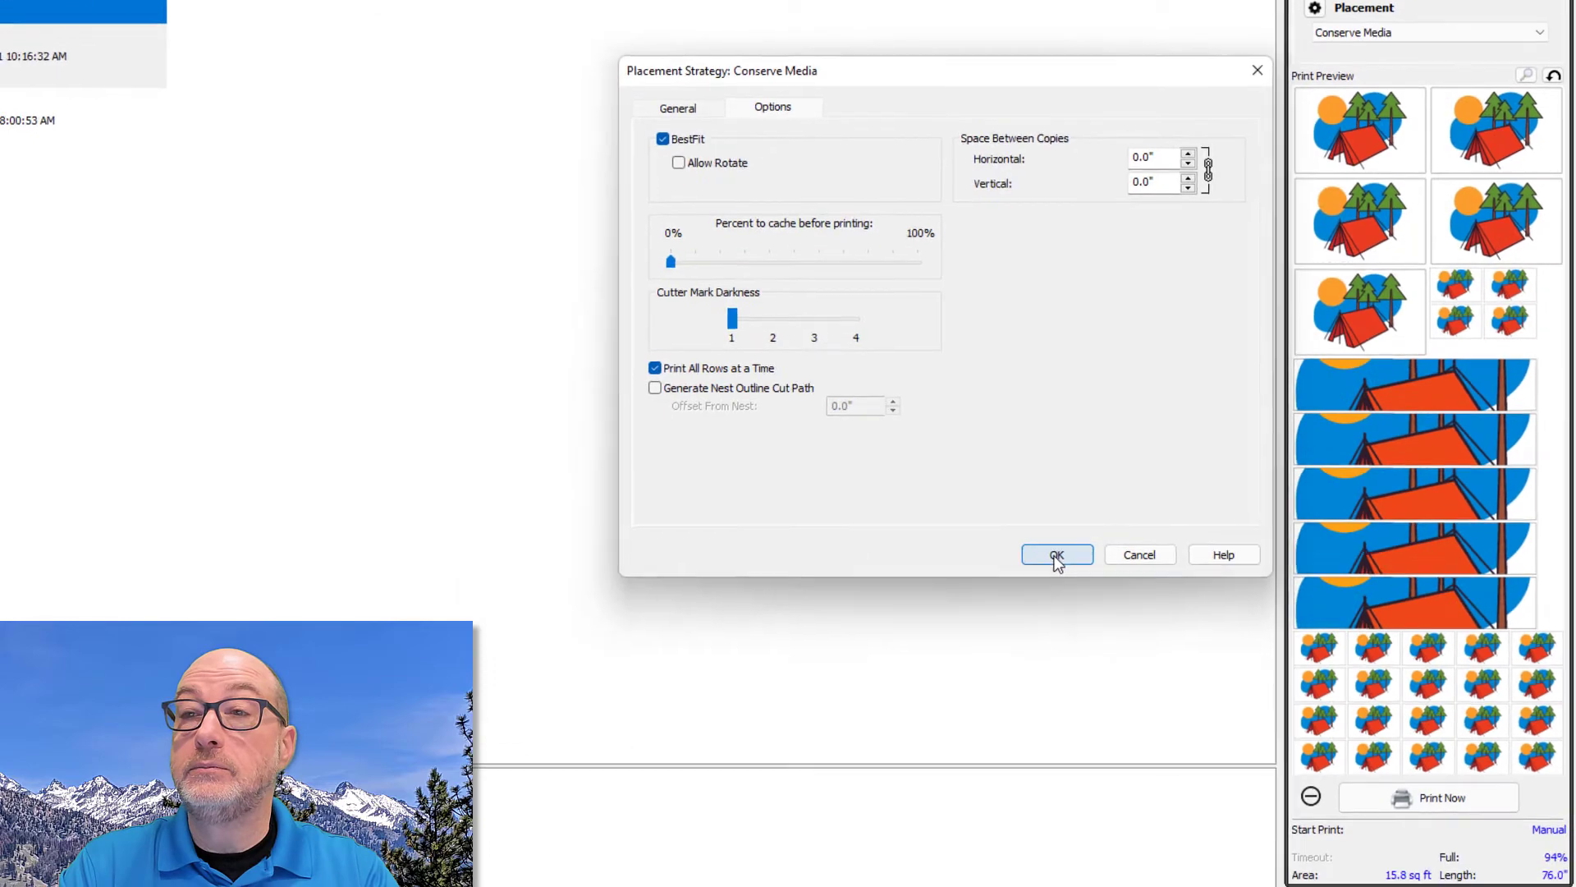
pyautogui.click(989, 740)
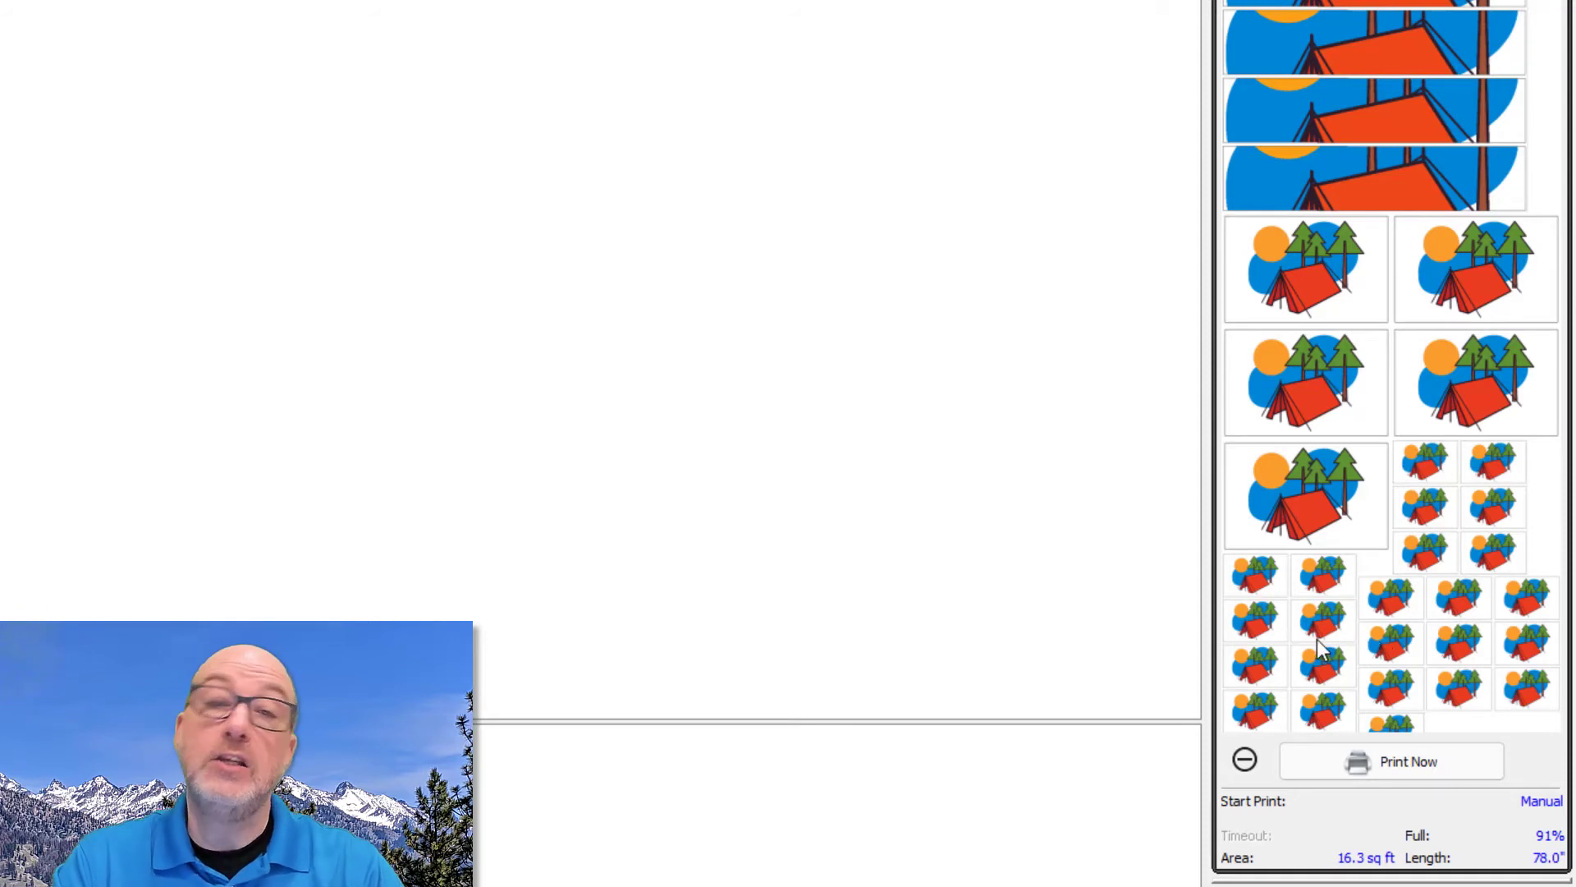
pyautogui.scroll(5, 1319, 648)
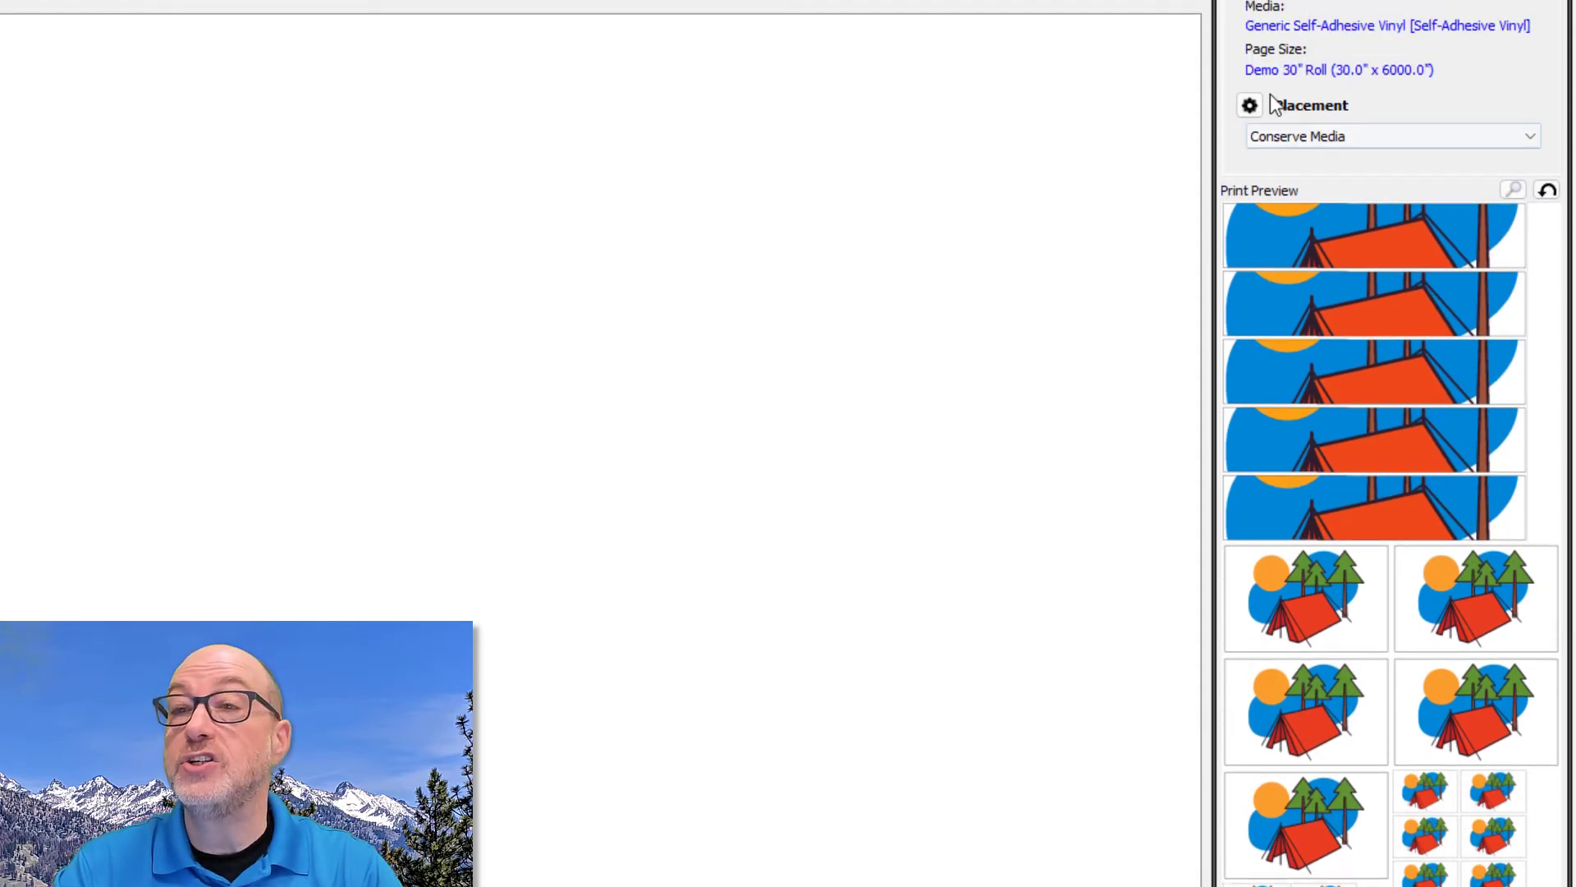
# Adjust the BestFit nesting setting in the Conserve Media placement options.
pyautogui.click(1250, 105)
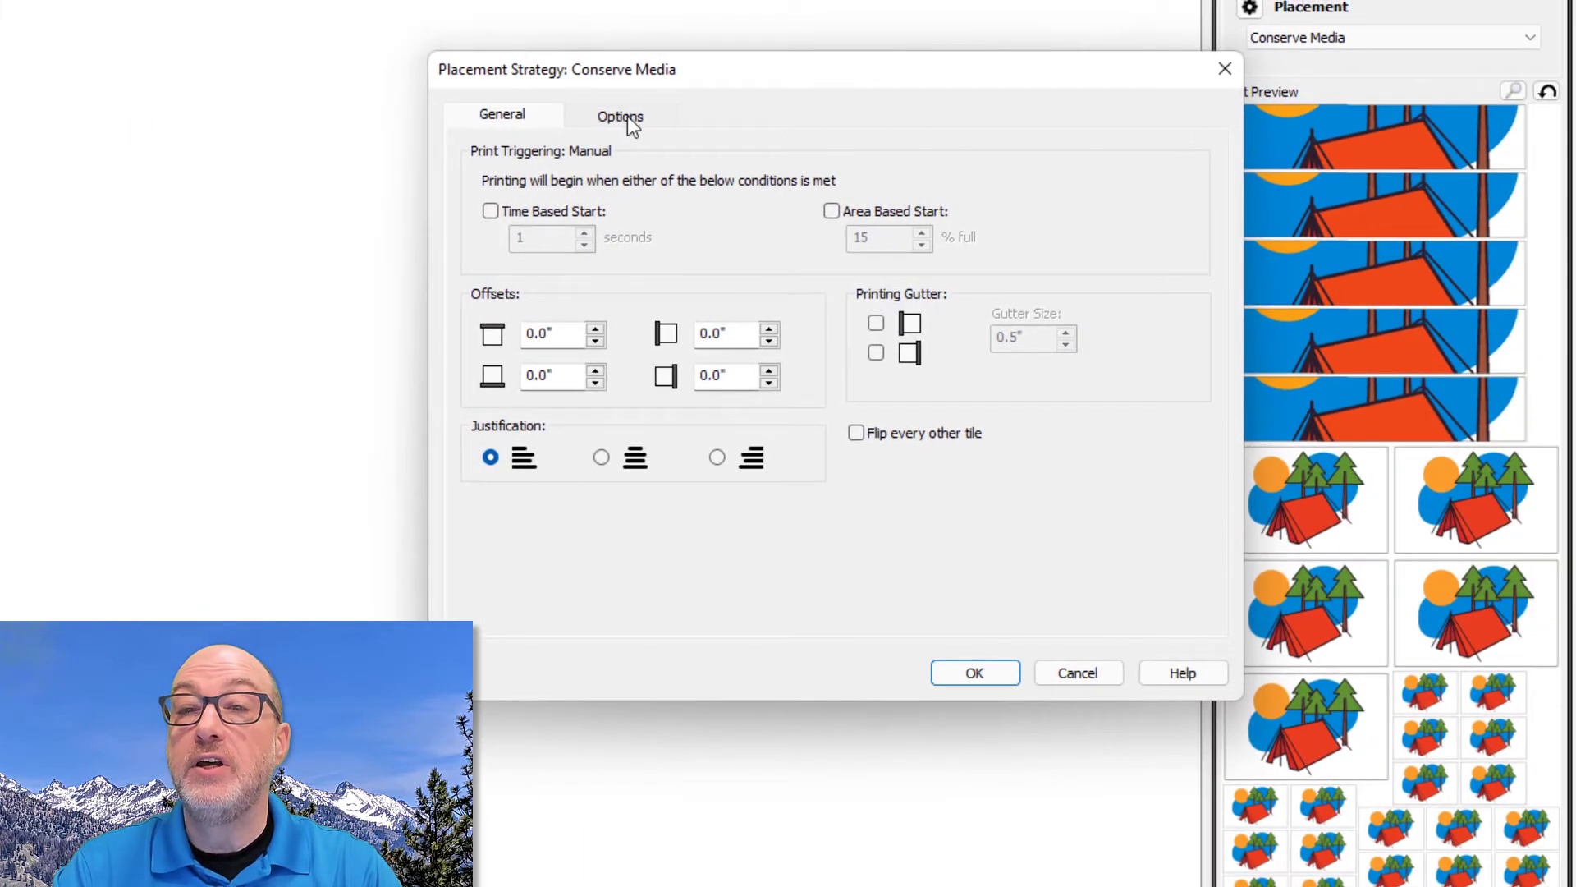
pyautogui.click(1350, 87)
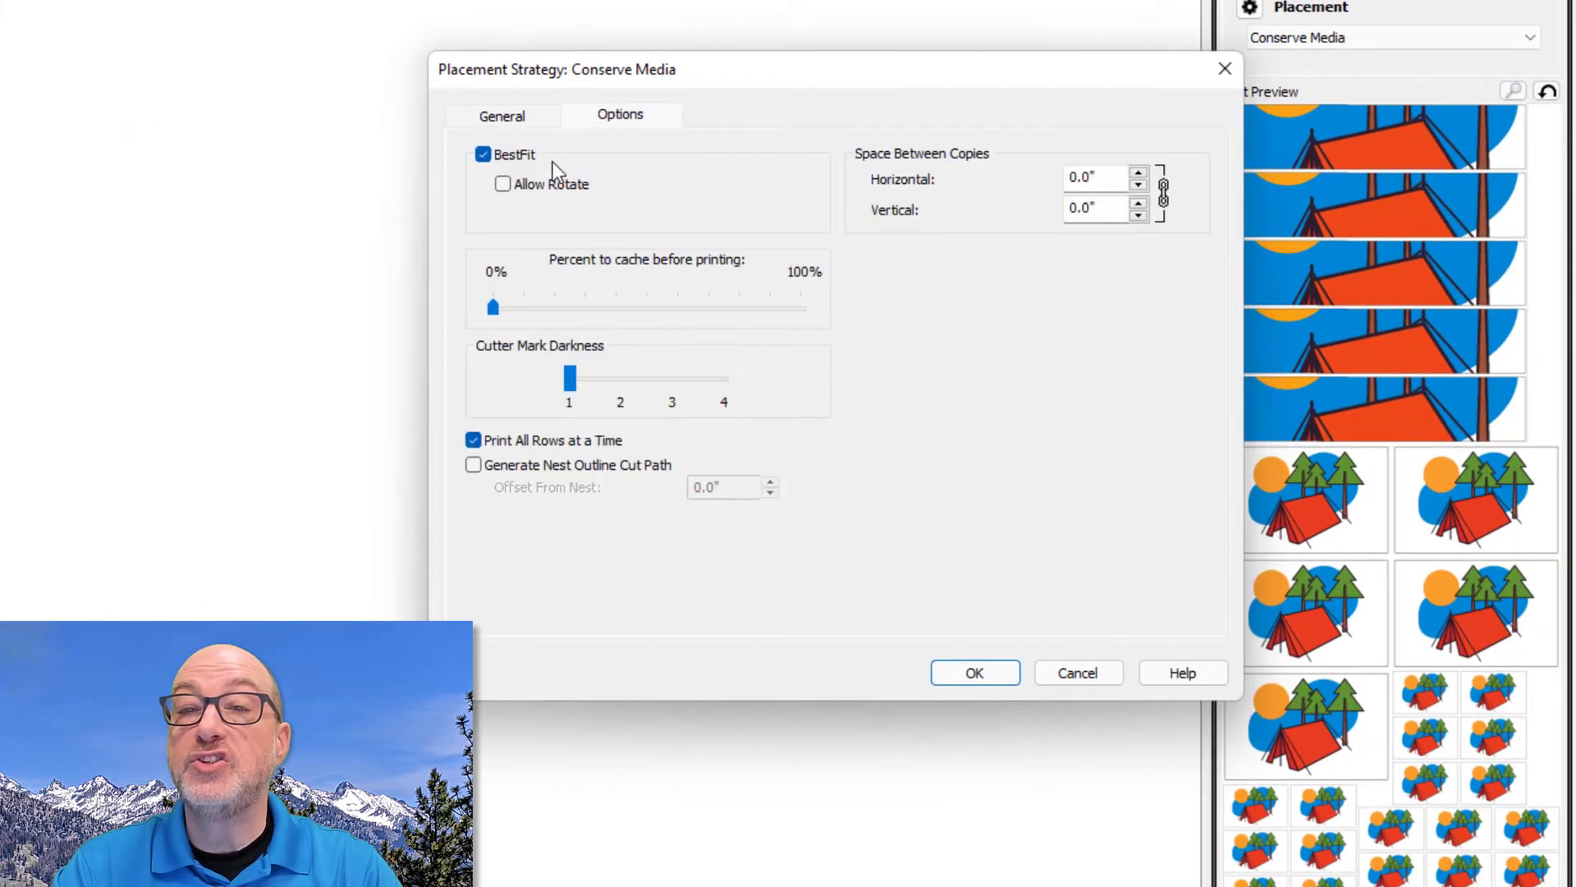
pyautogui.click(525, 161)
pyautogui.click(974, 673)
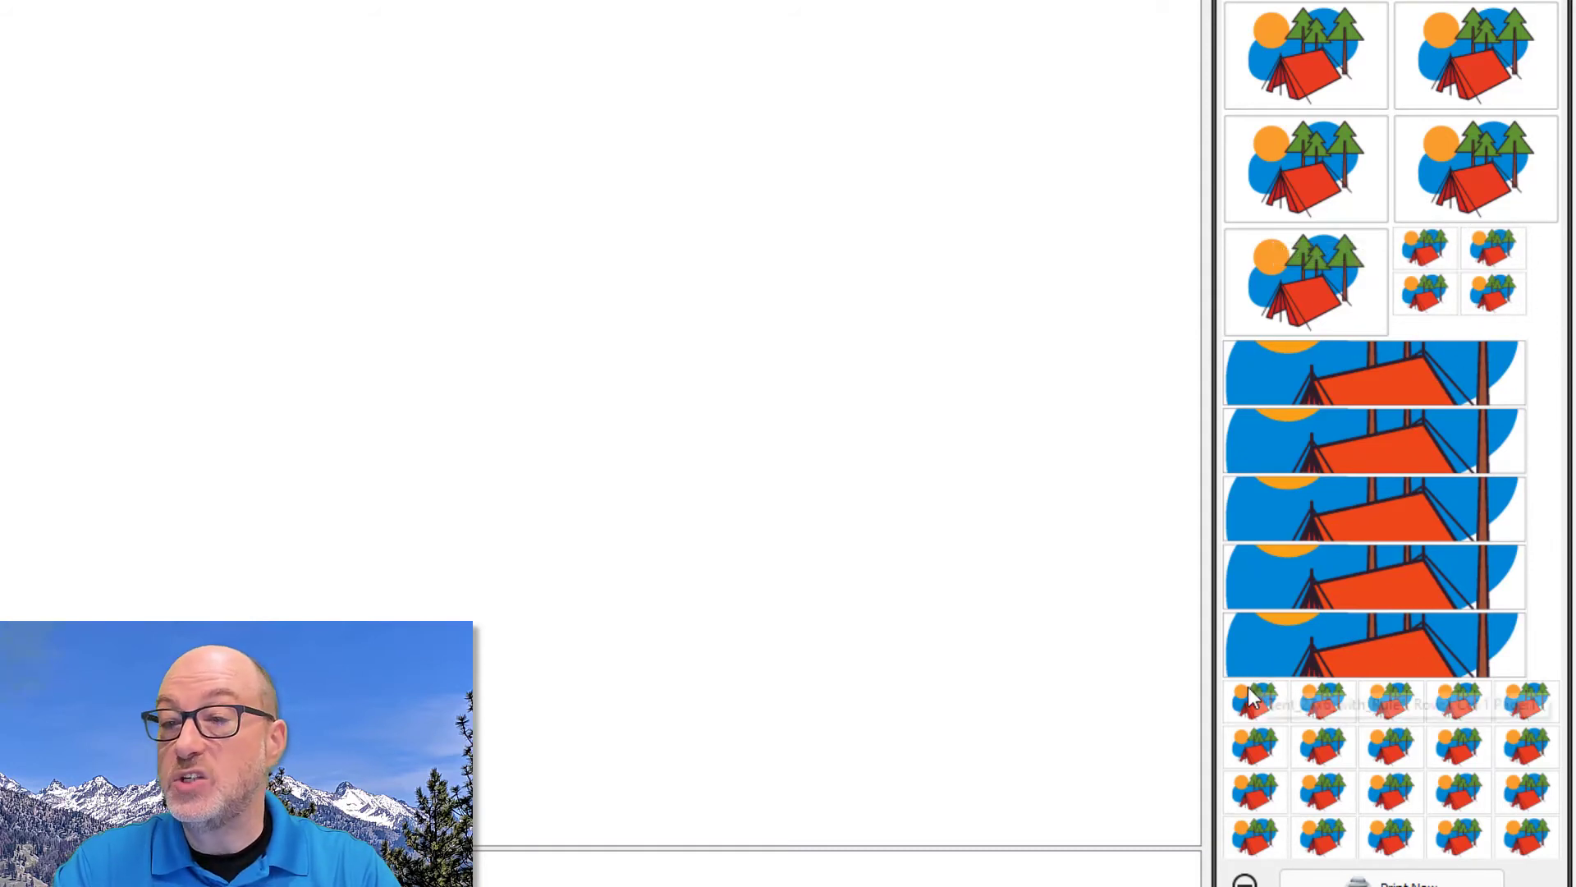
pyautogui.scroll(2, 1305, 731)
pyautogui.scroll(1, 1319, 80)
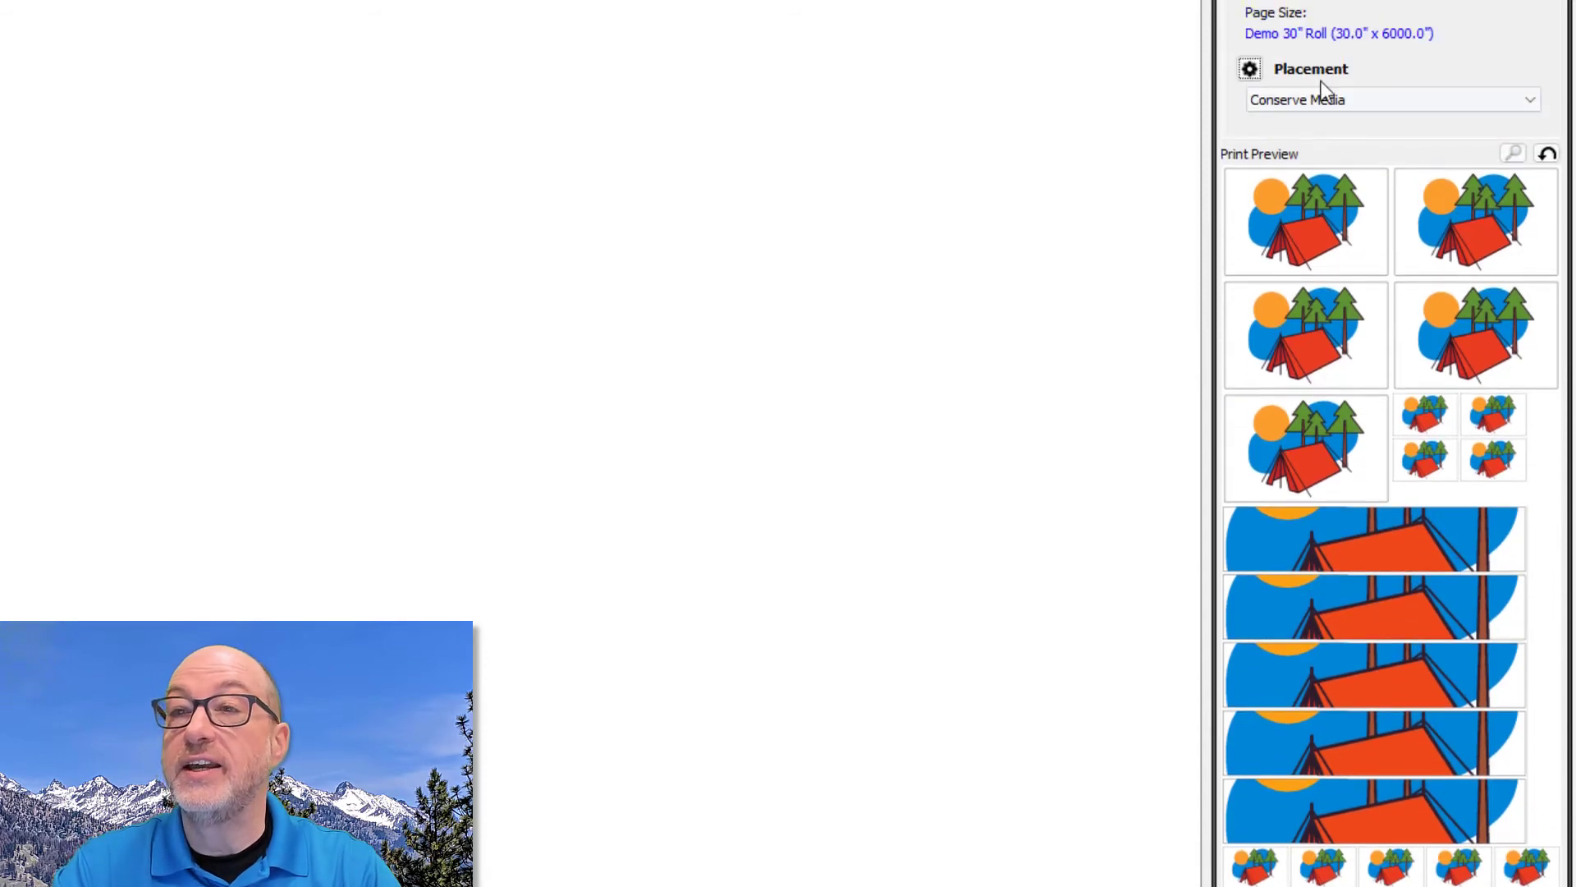
# Allow rotation in Conserve Media placement so the tents re-nest to 75.1" at 95% full.
pyautogui.click(1249, 69)
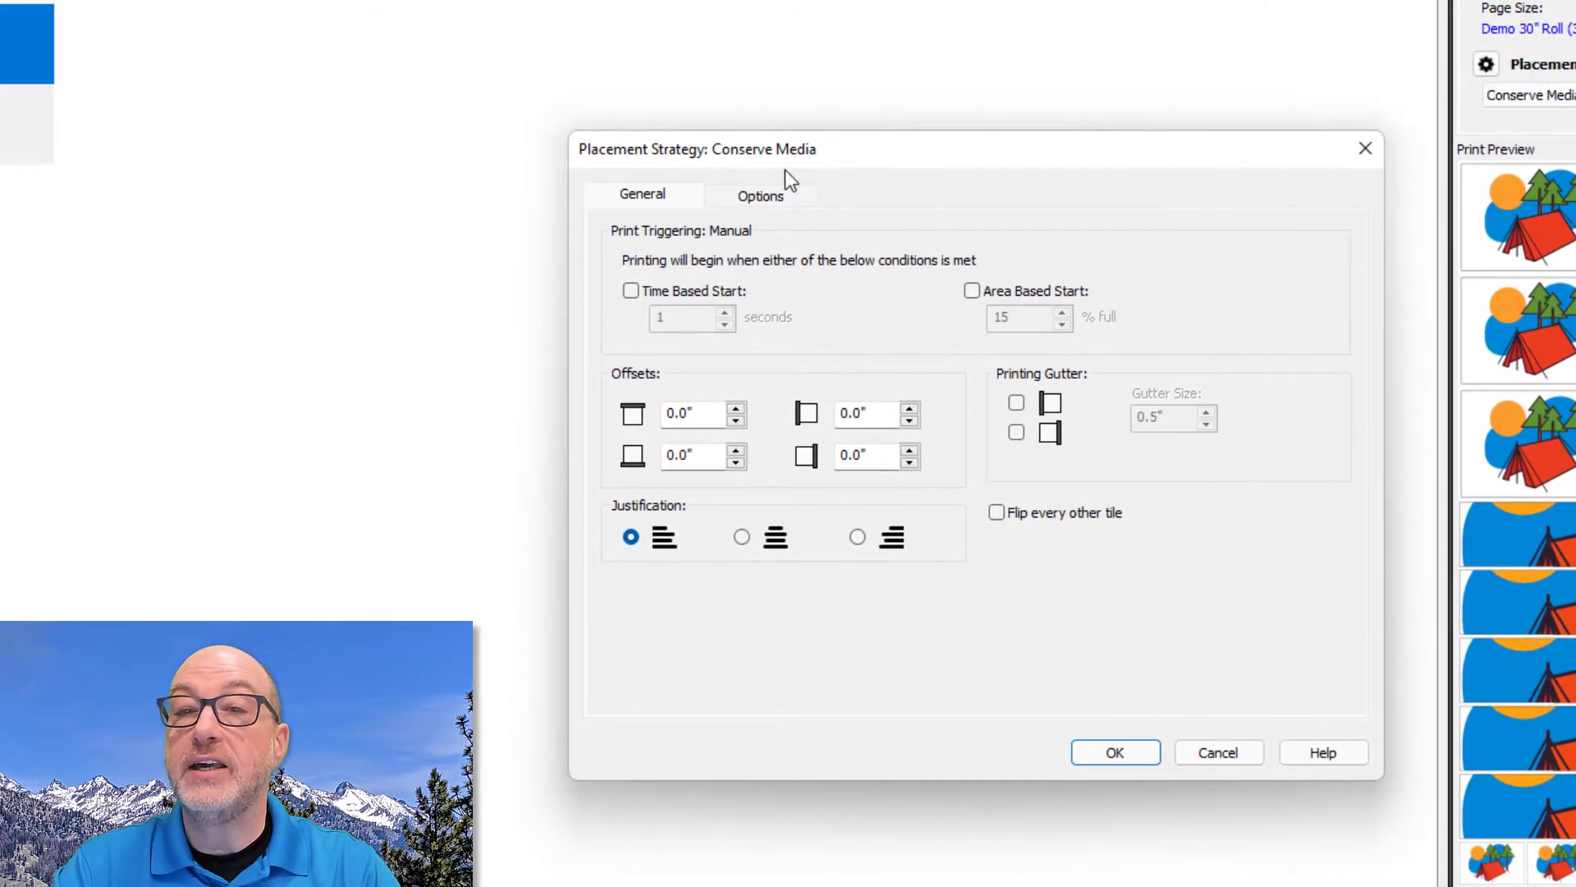
pyautogui.click(759, 197)
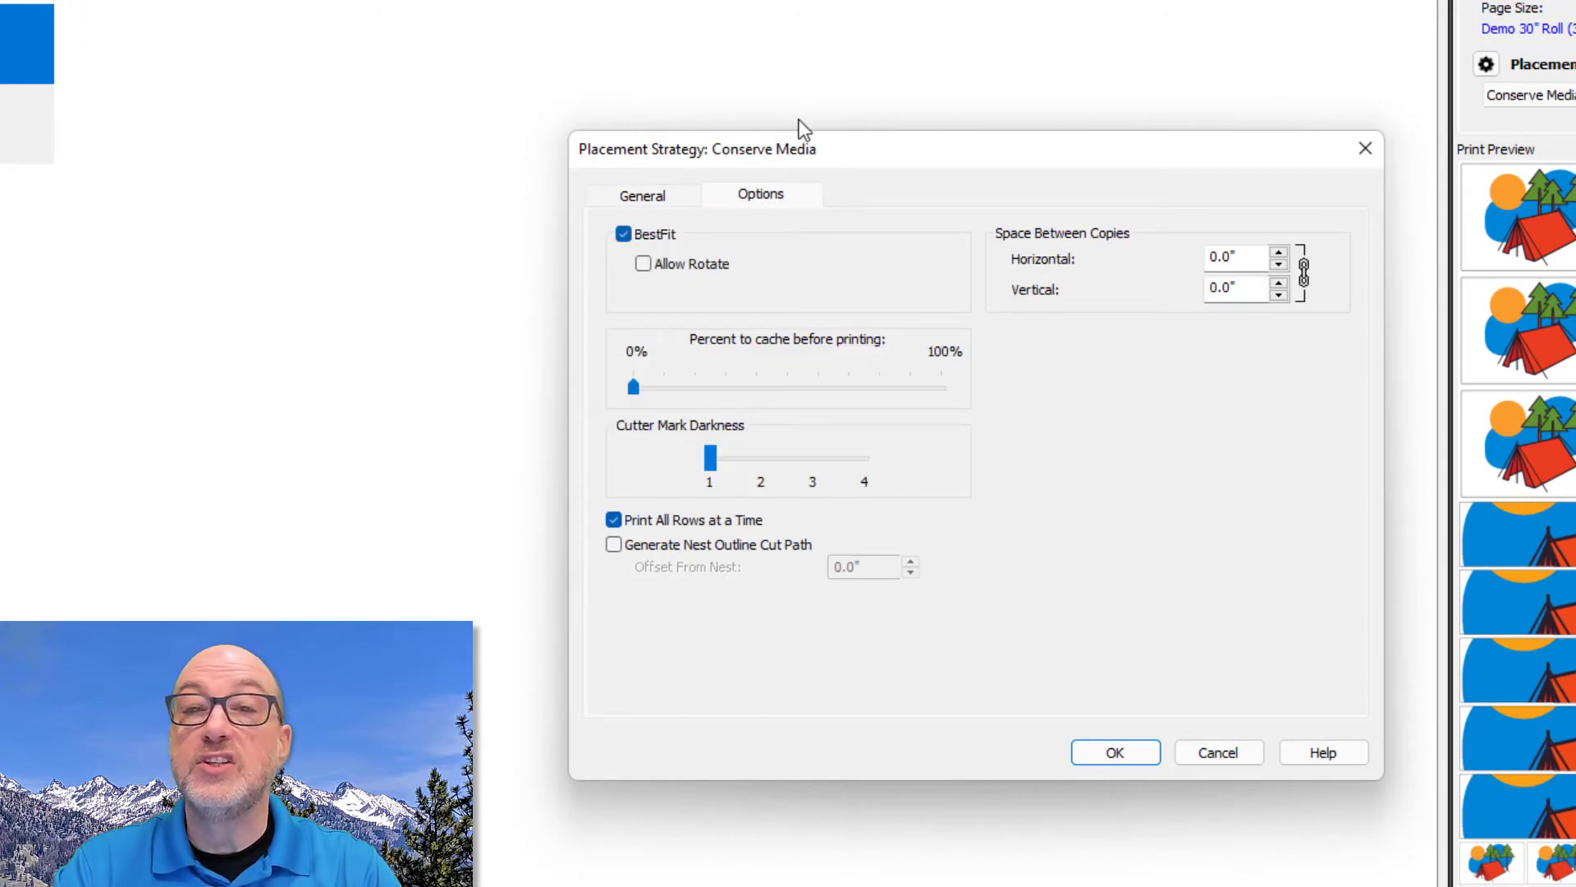
pyautogui.moveTo(810, 151); pyautogui.dragTo(950, 85)
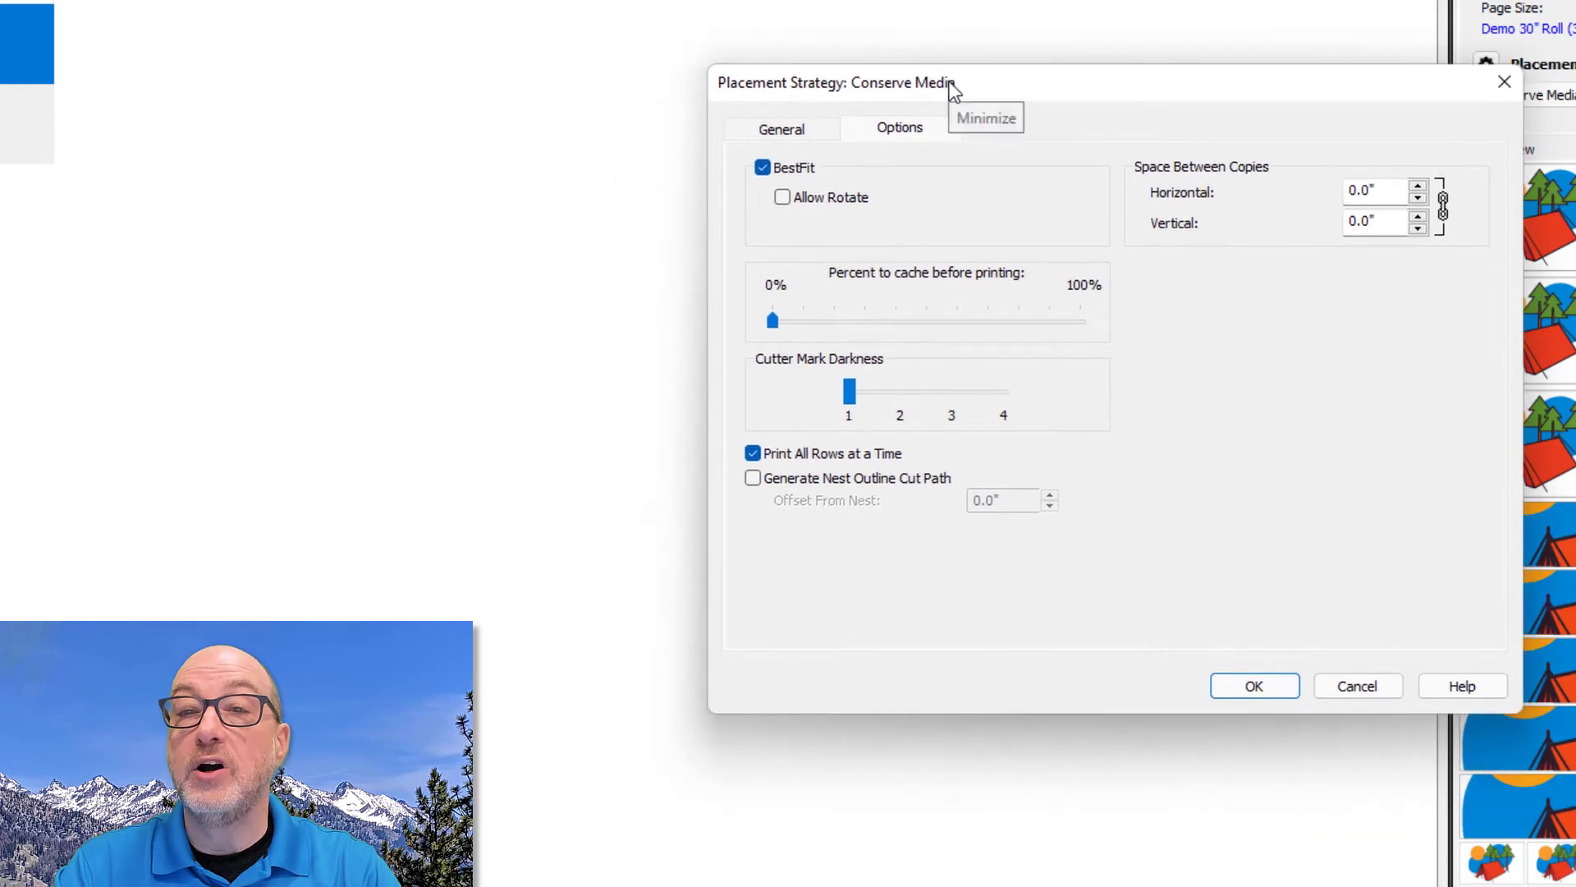
pyautogui.click(796, 202)
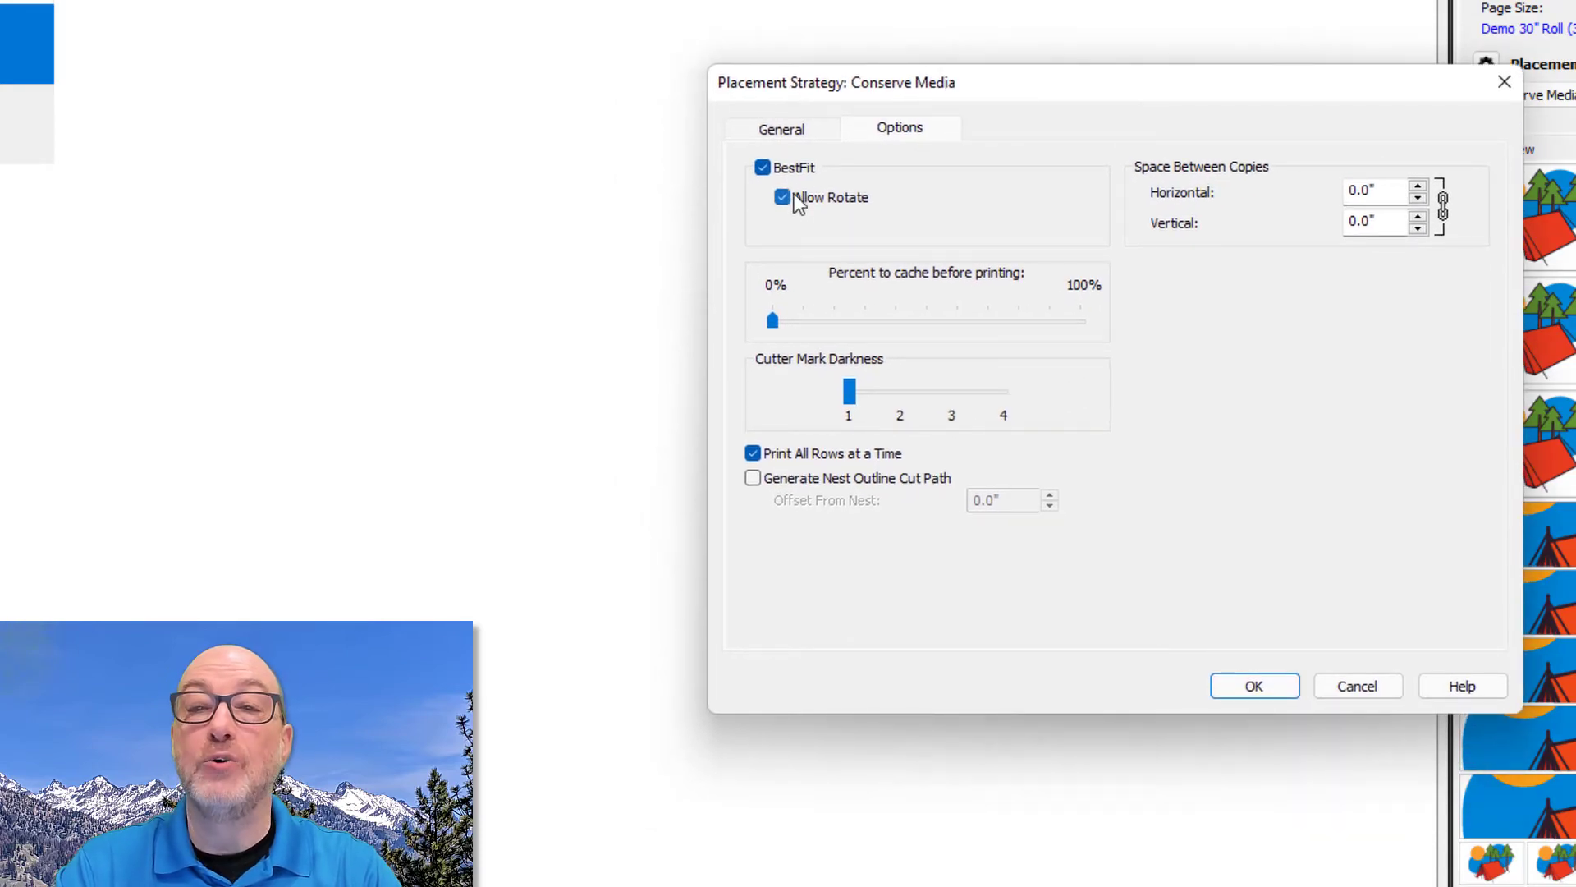
pyautogui.click(1256, 686)
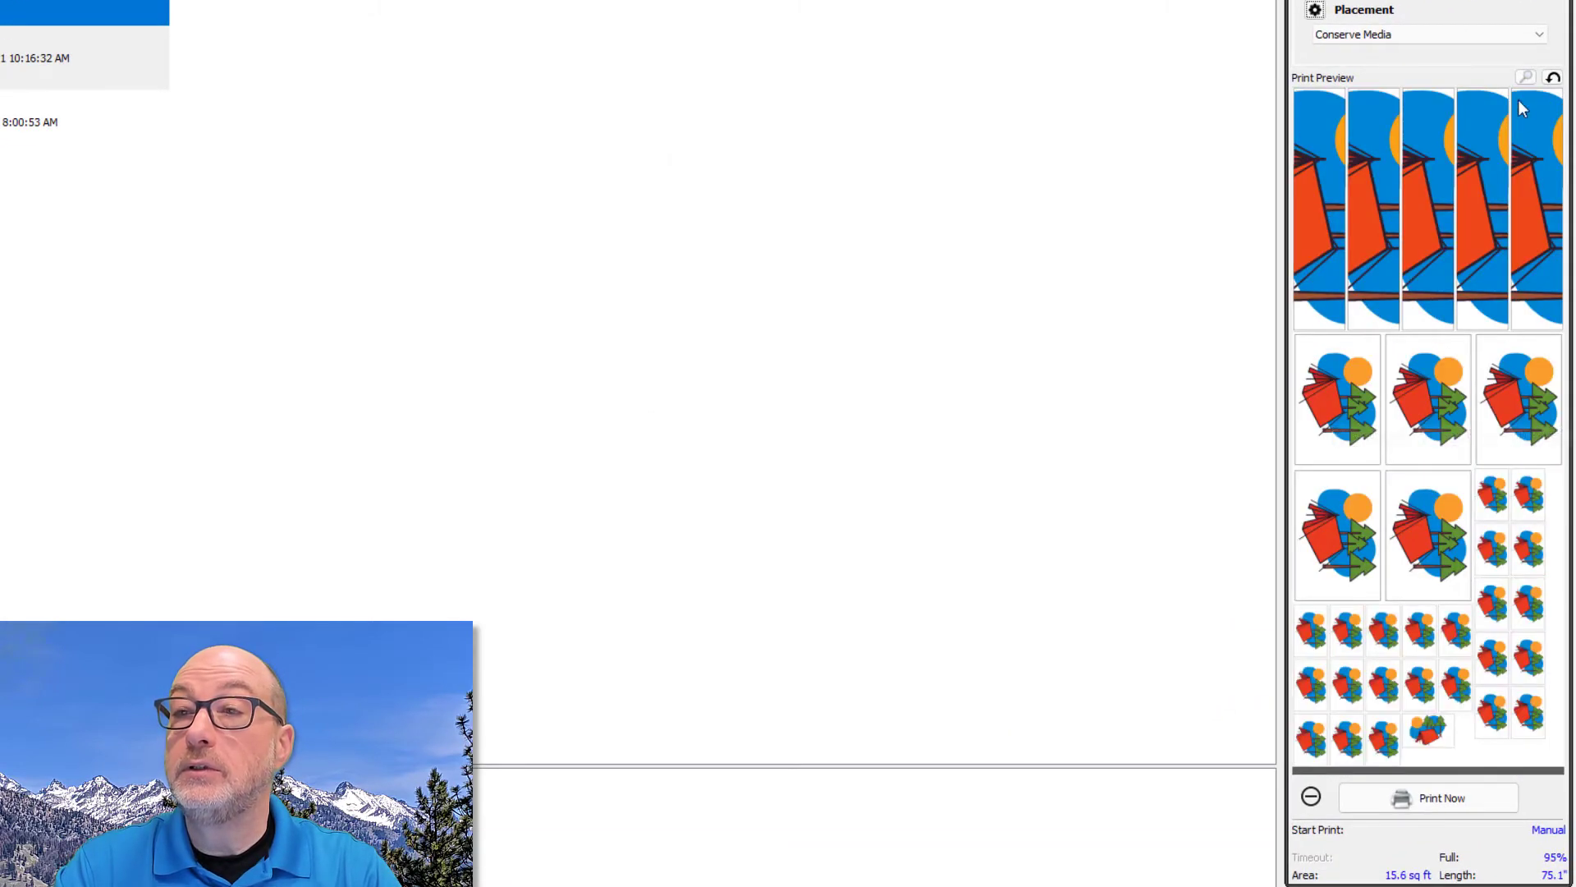
# Scroll the full print preview, check the portrait and landscape tent tile sizes, then close it.
pyautogui.click(1525, 135)
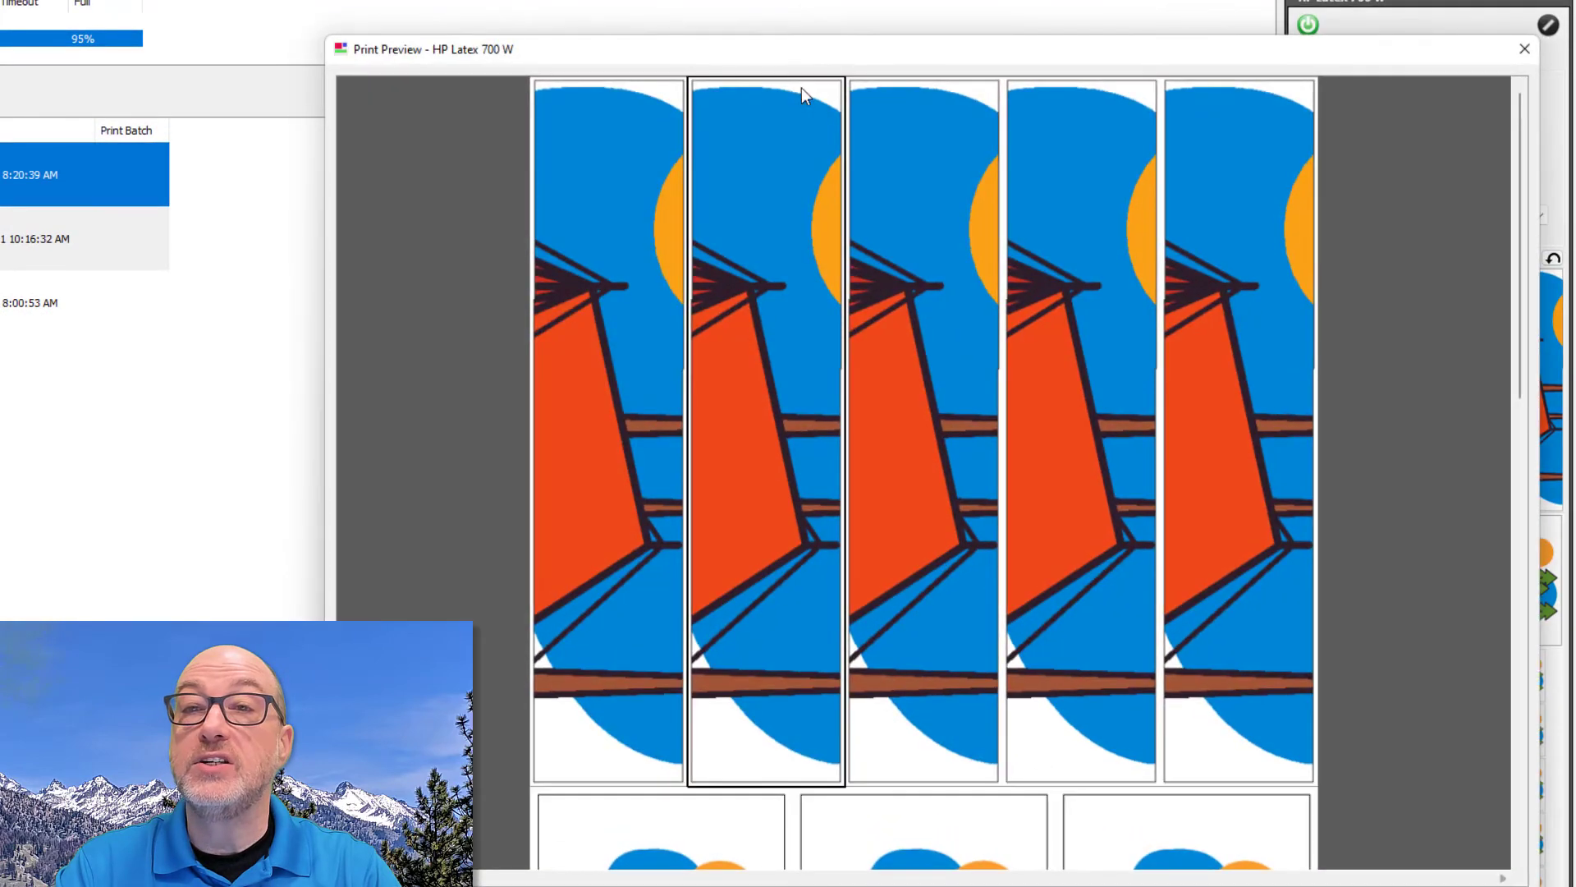
pyautogui.moveTo(795, 75); pyautogui.dragTo(857, 26)
pyautogui.scroll(-10, 1182, 391)
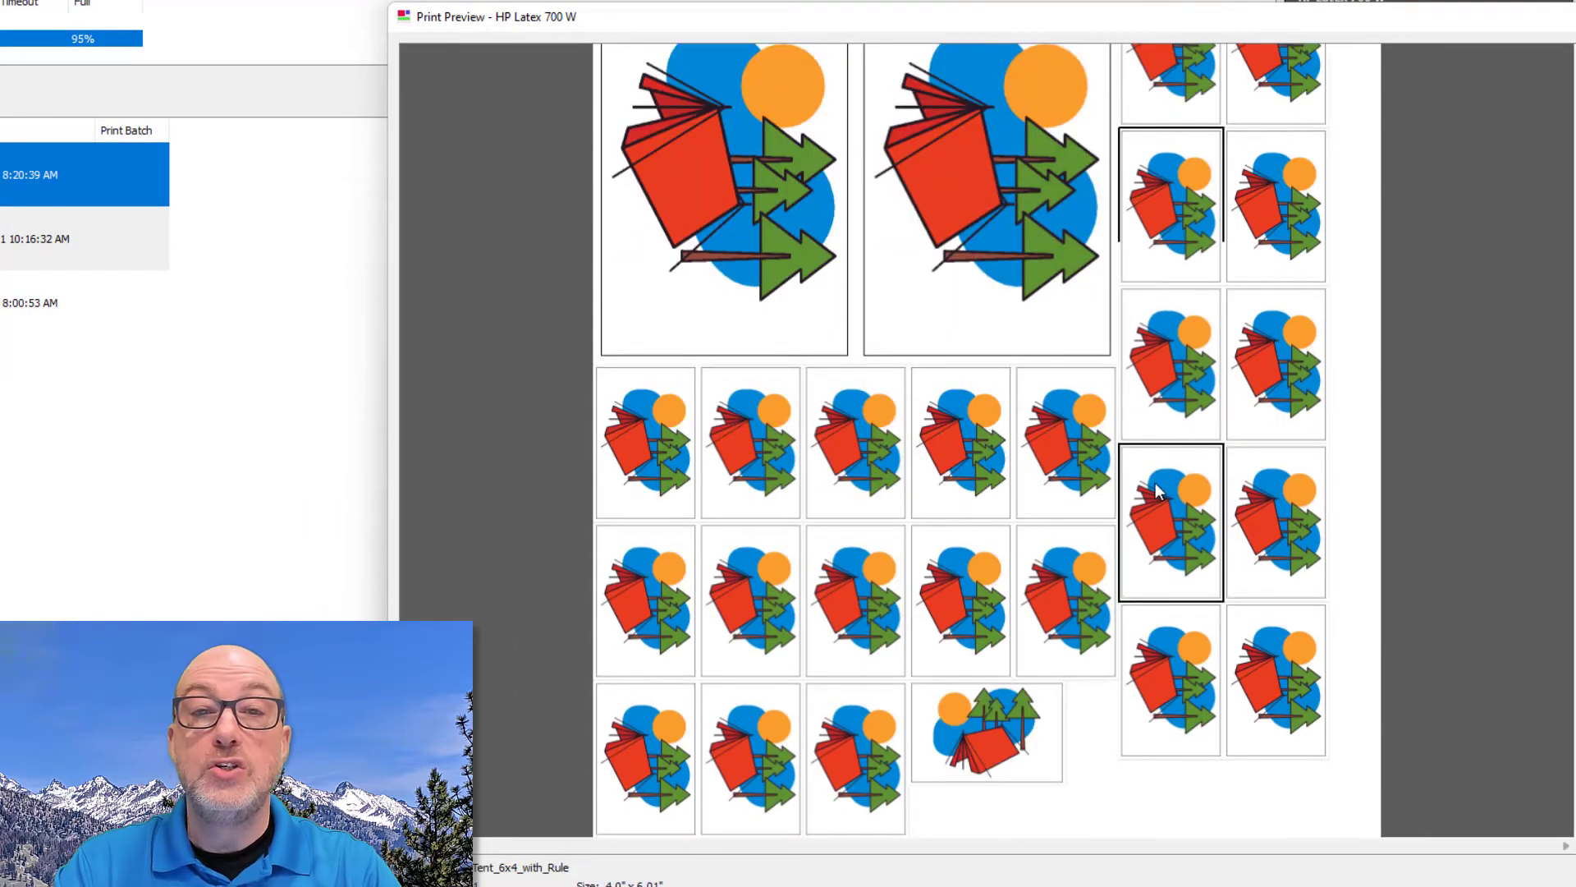
pyautogui.scroll(15, 1157, 491)
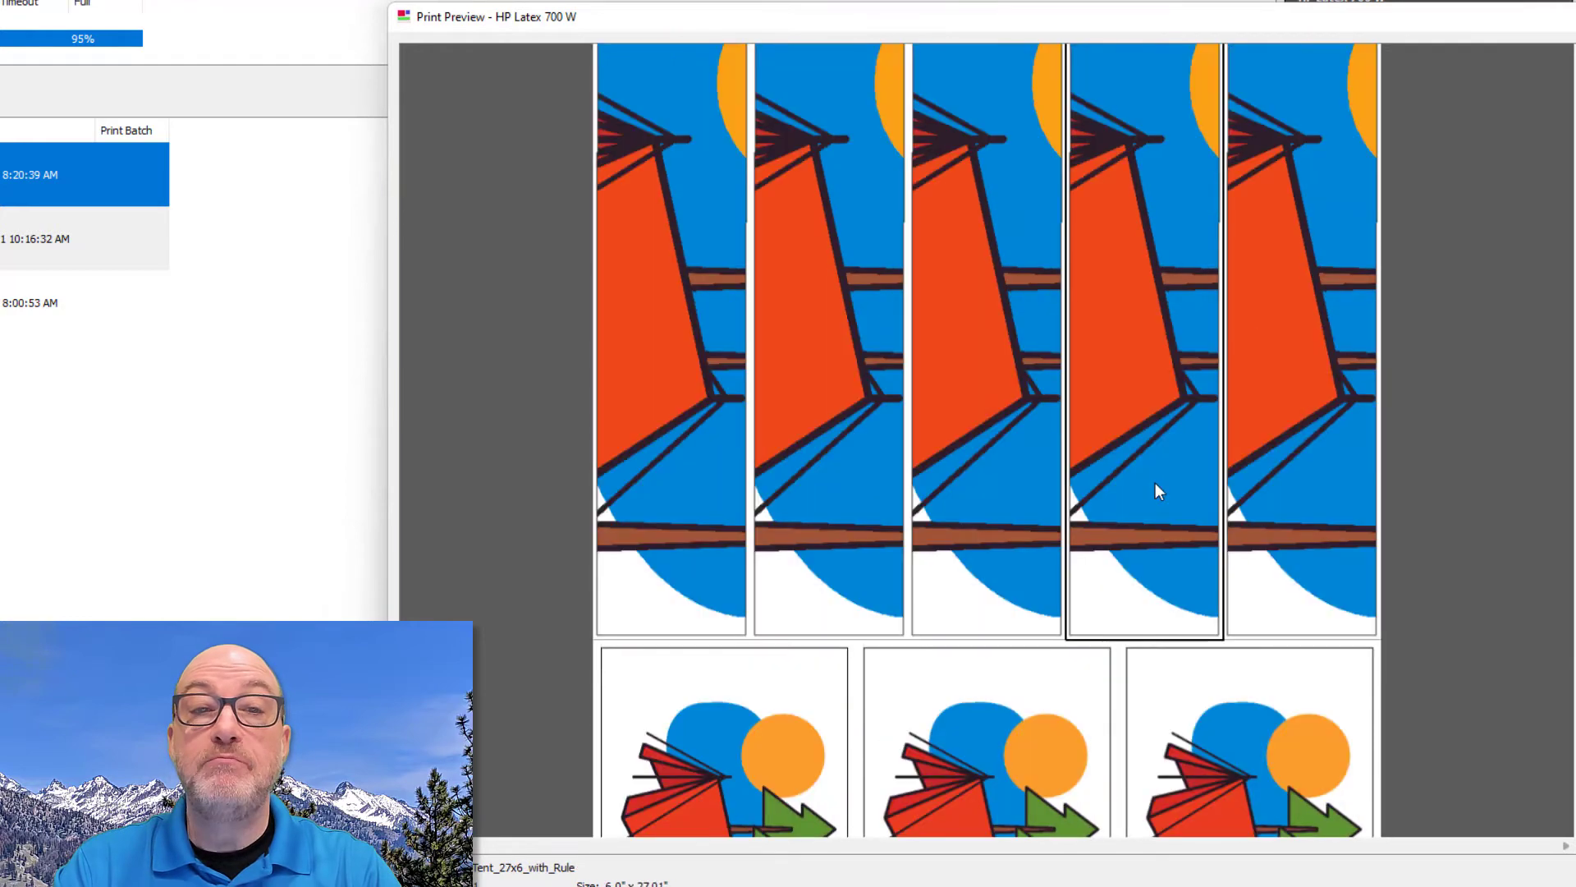
pyautogui.scroll(3, 1158, 491)
pyautogui.scroll(-3, 1157, 491)
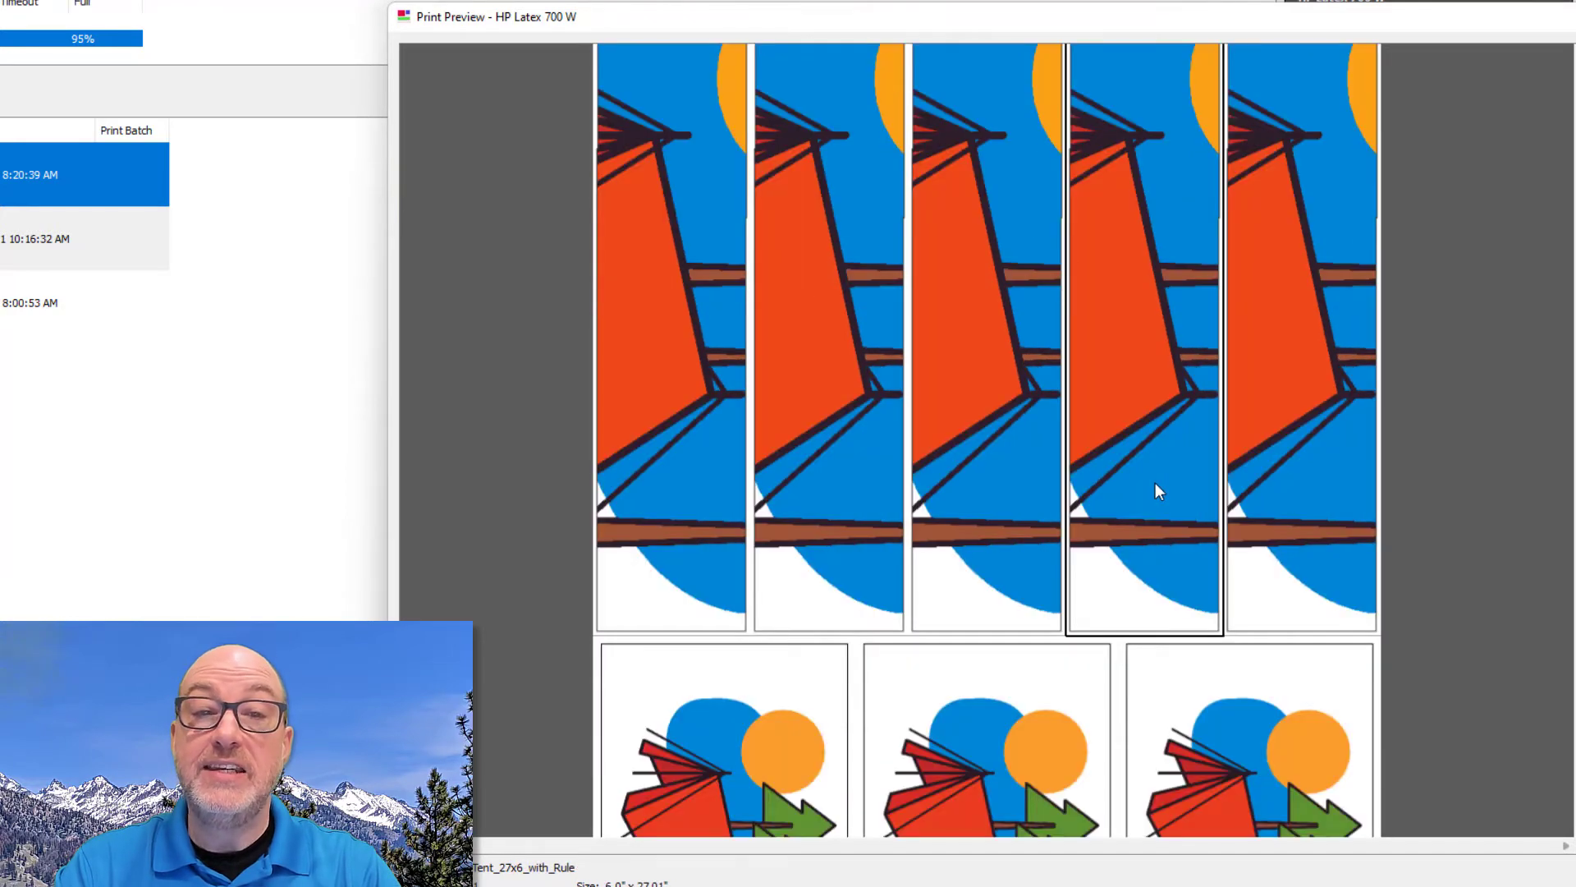
pyautogui.scroll(-3, 1157, 491)
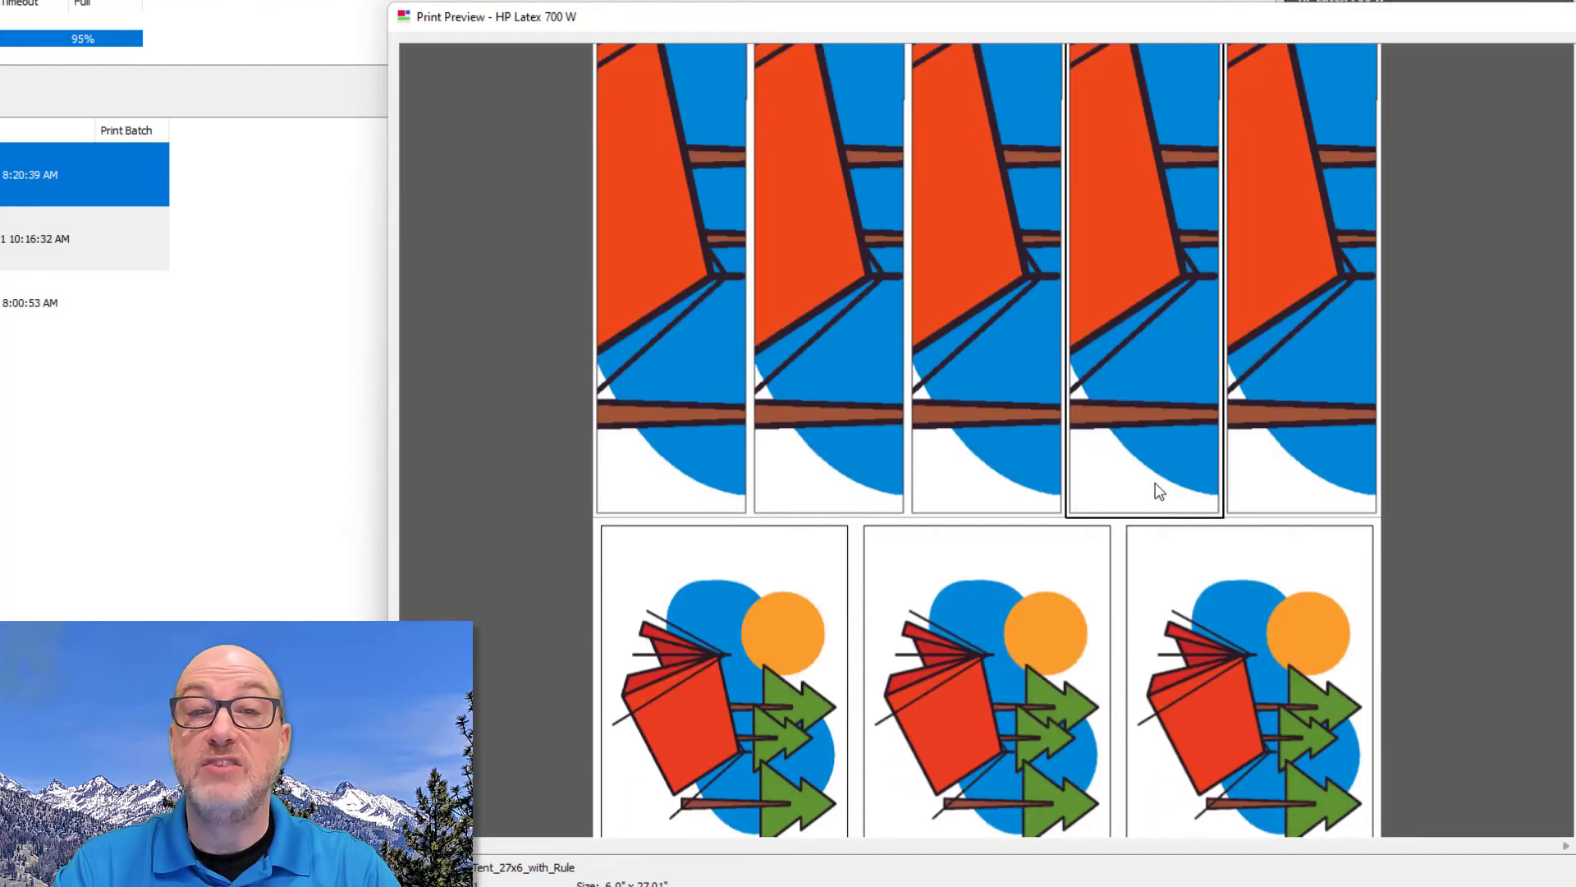
pyautogui.scroll(-6, 1158, 491)
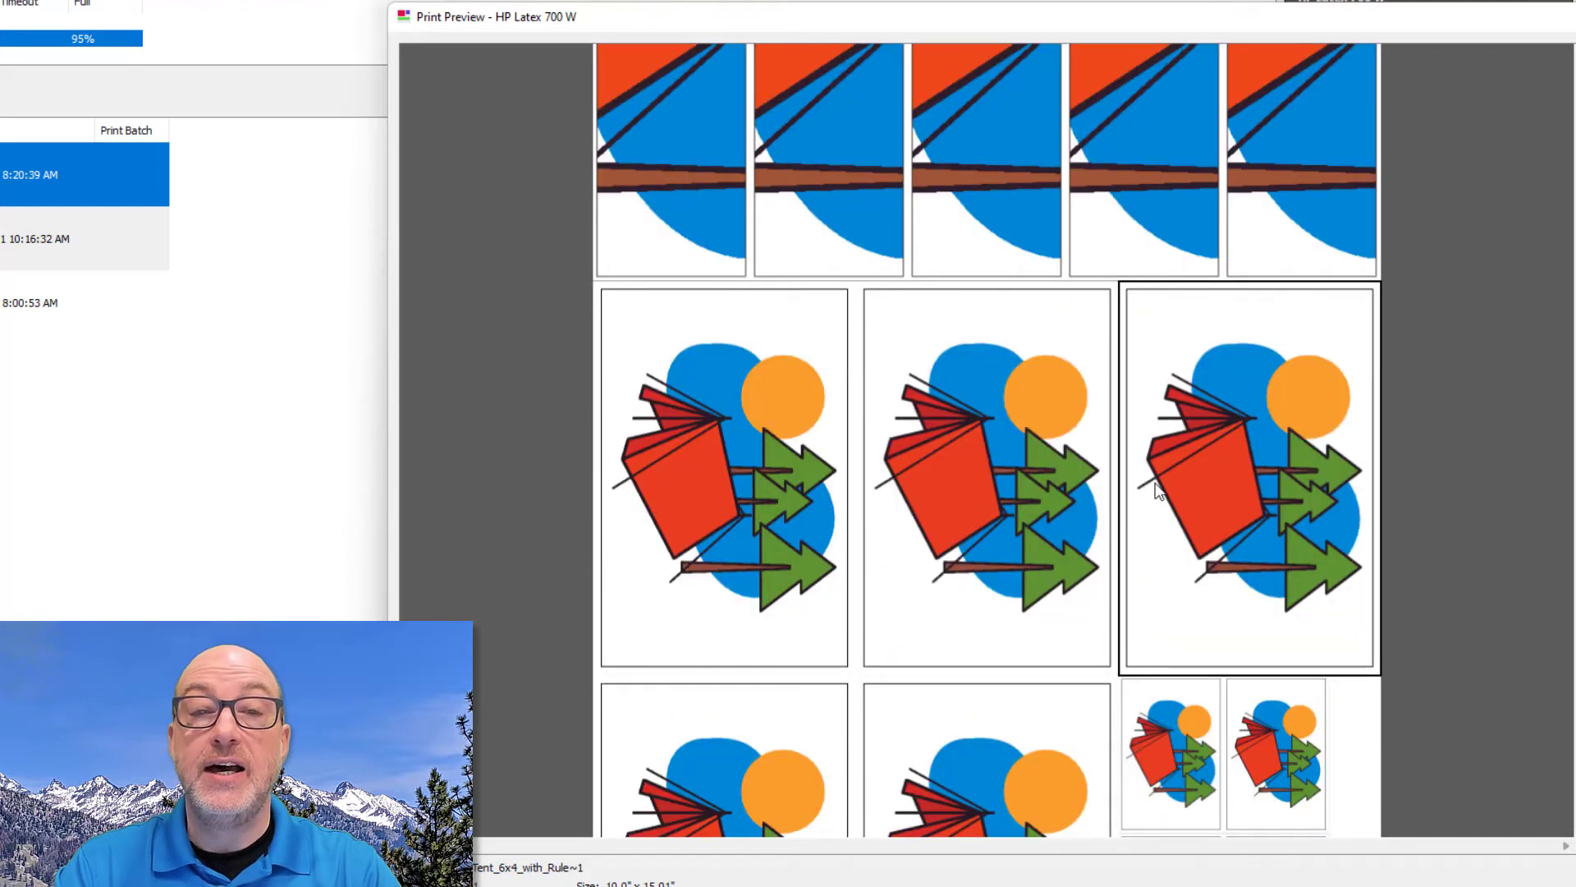
pyautogui.scroll(-15, 1158, 491)
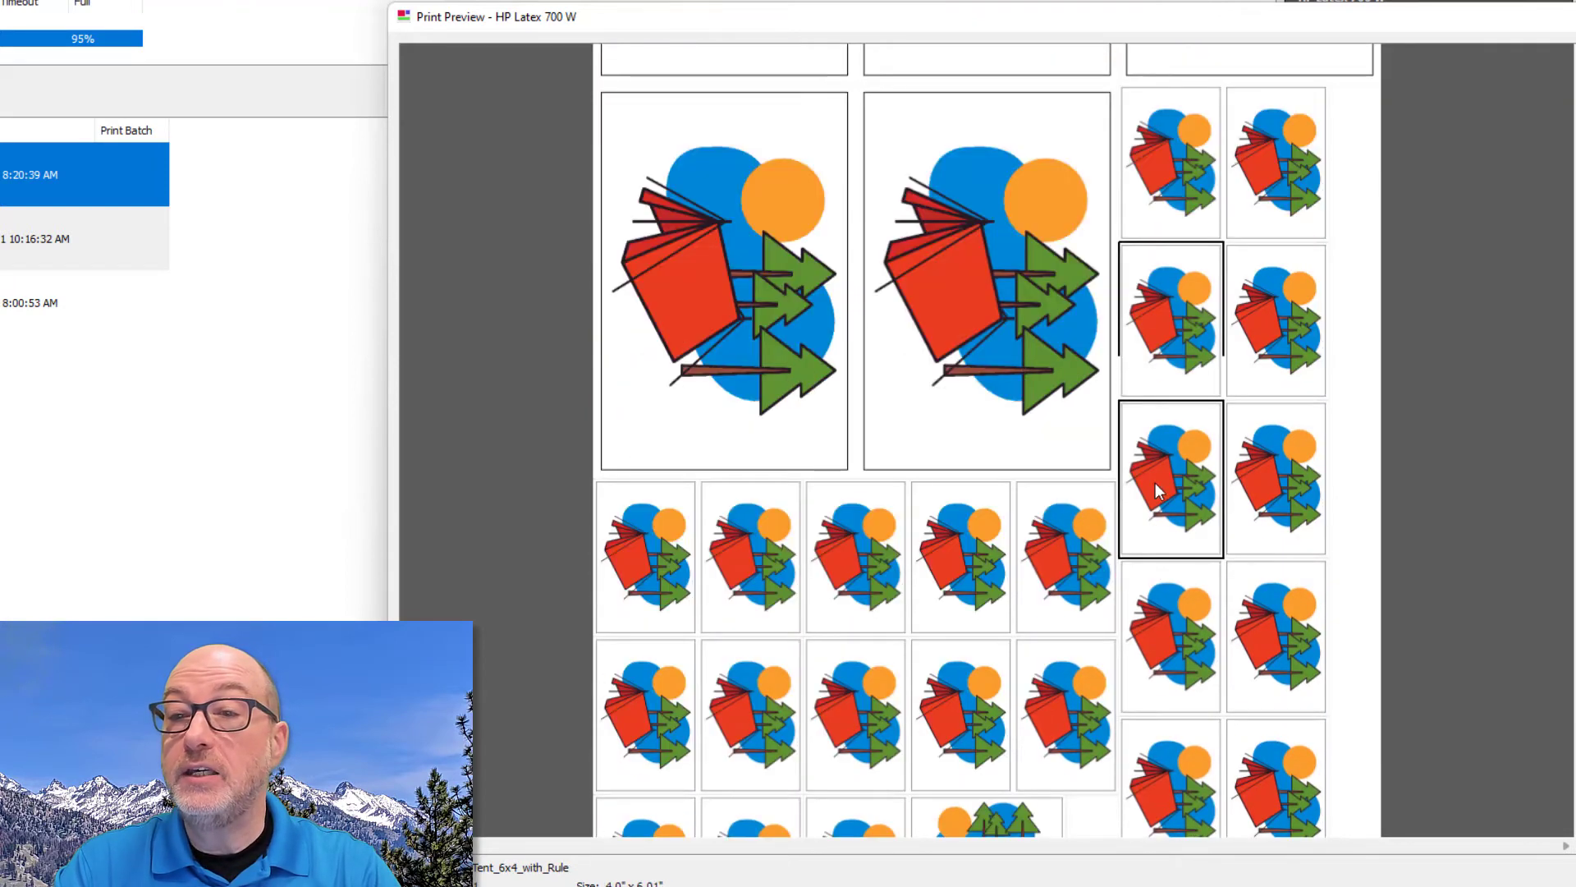
pyautogui.scroll(-3, 1155, 490)
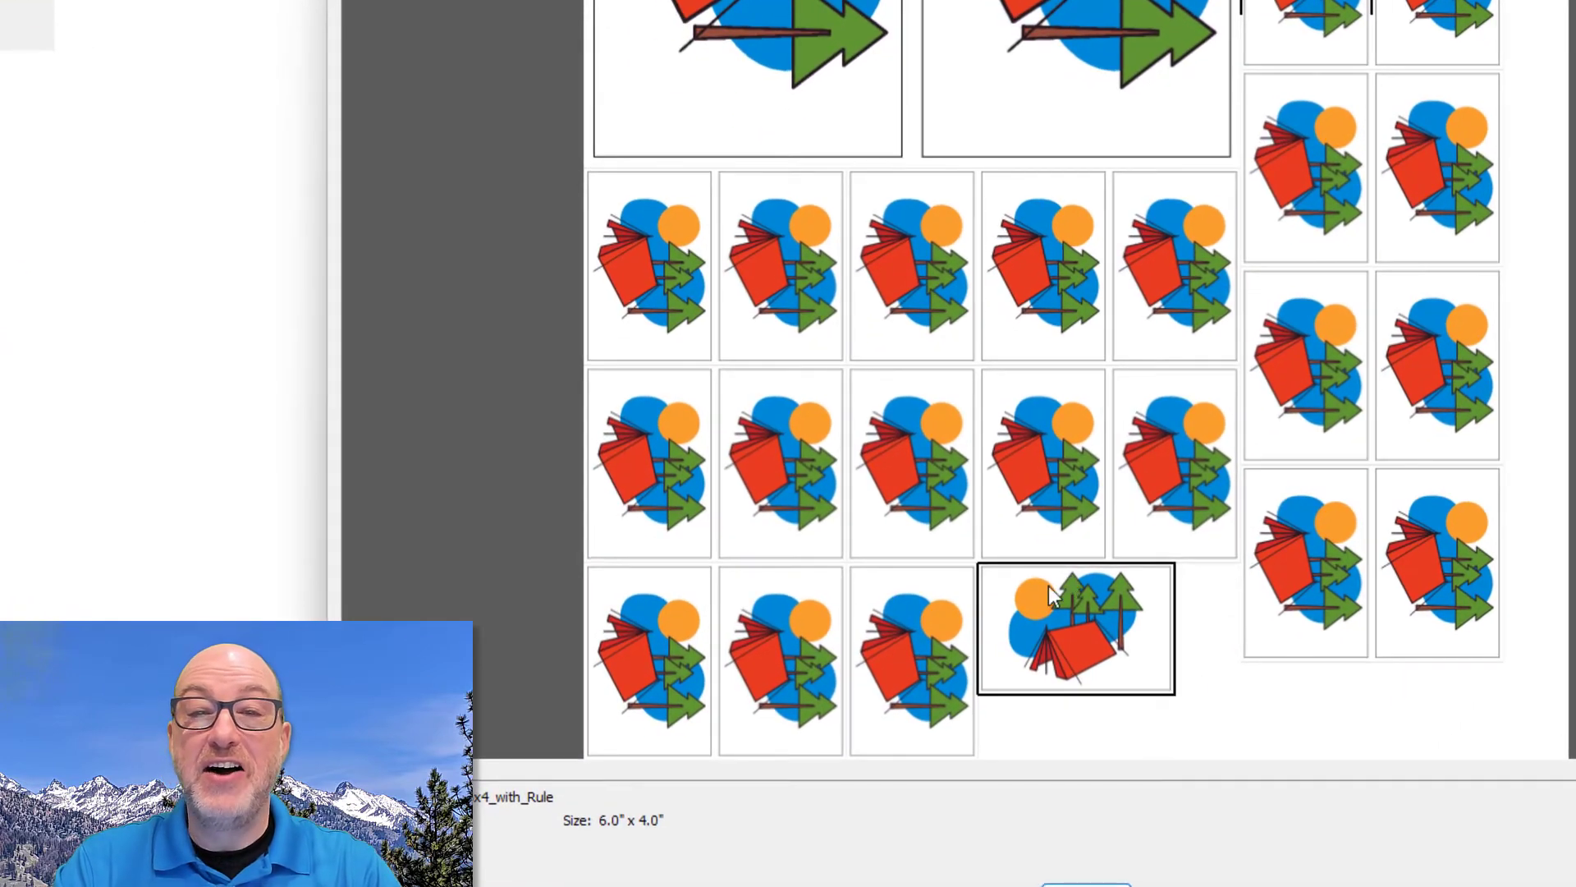
pyautogui.click(918, 678)
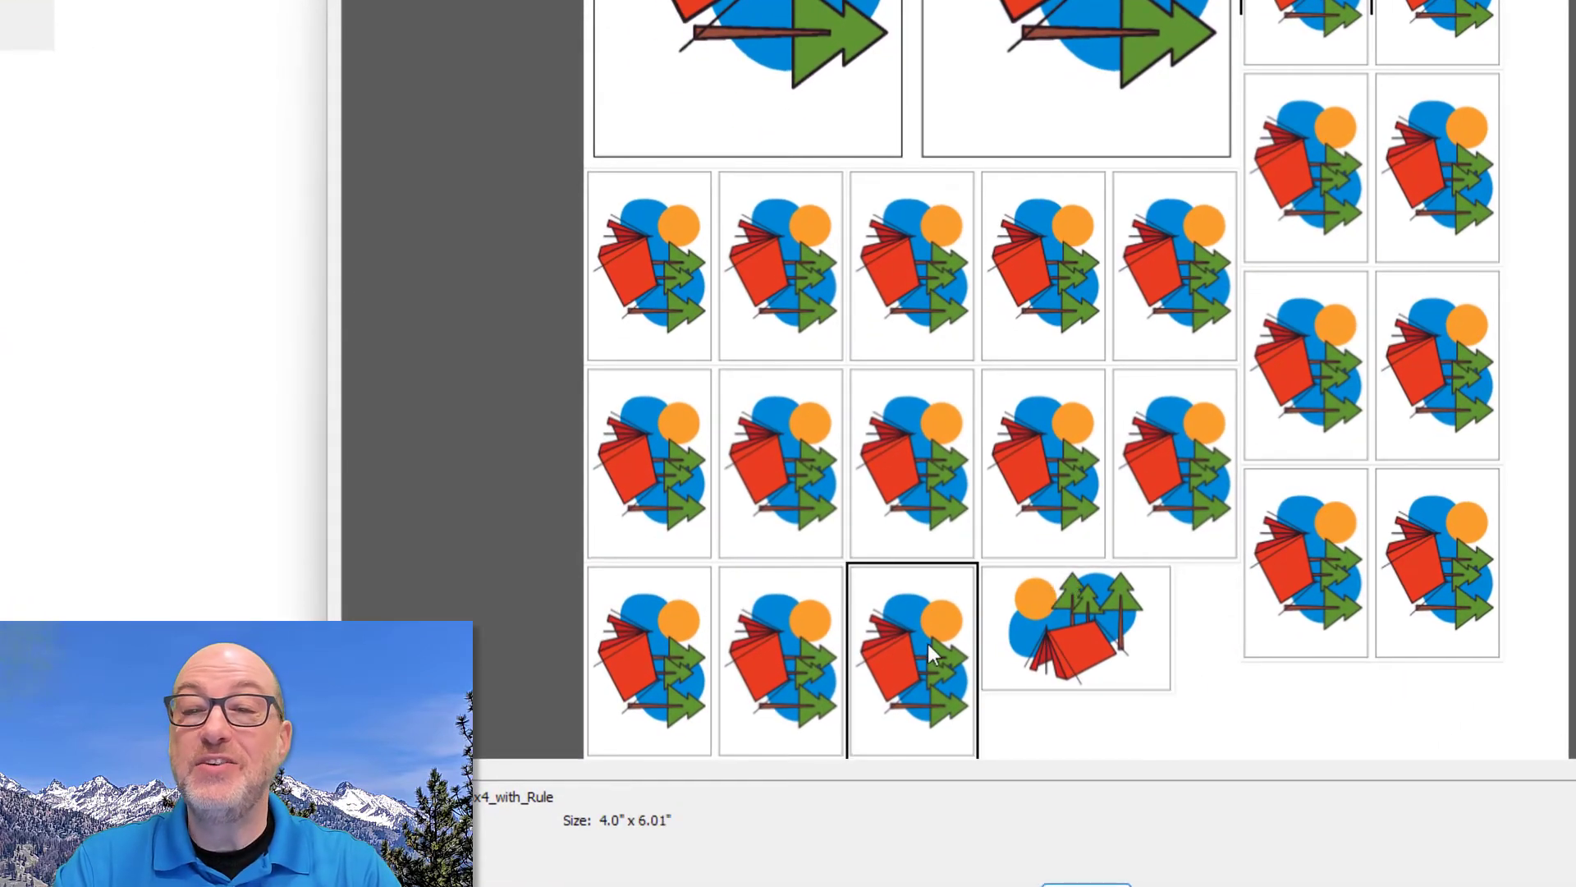
pyautogui.click(1020, 634)
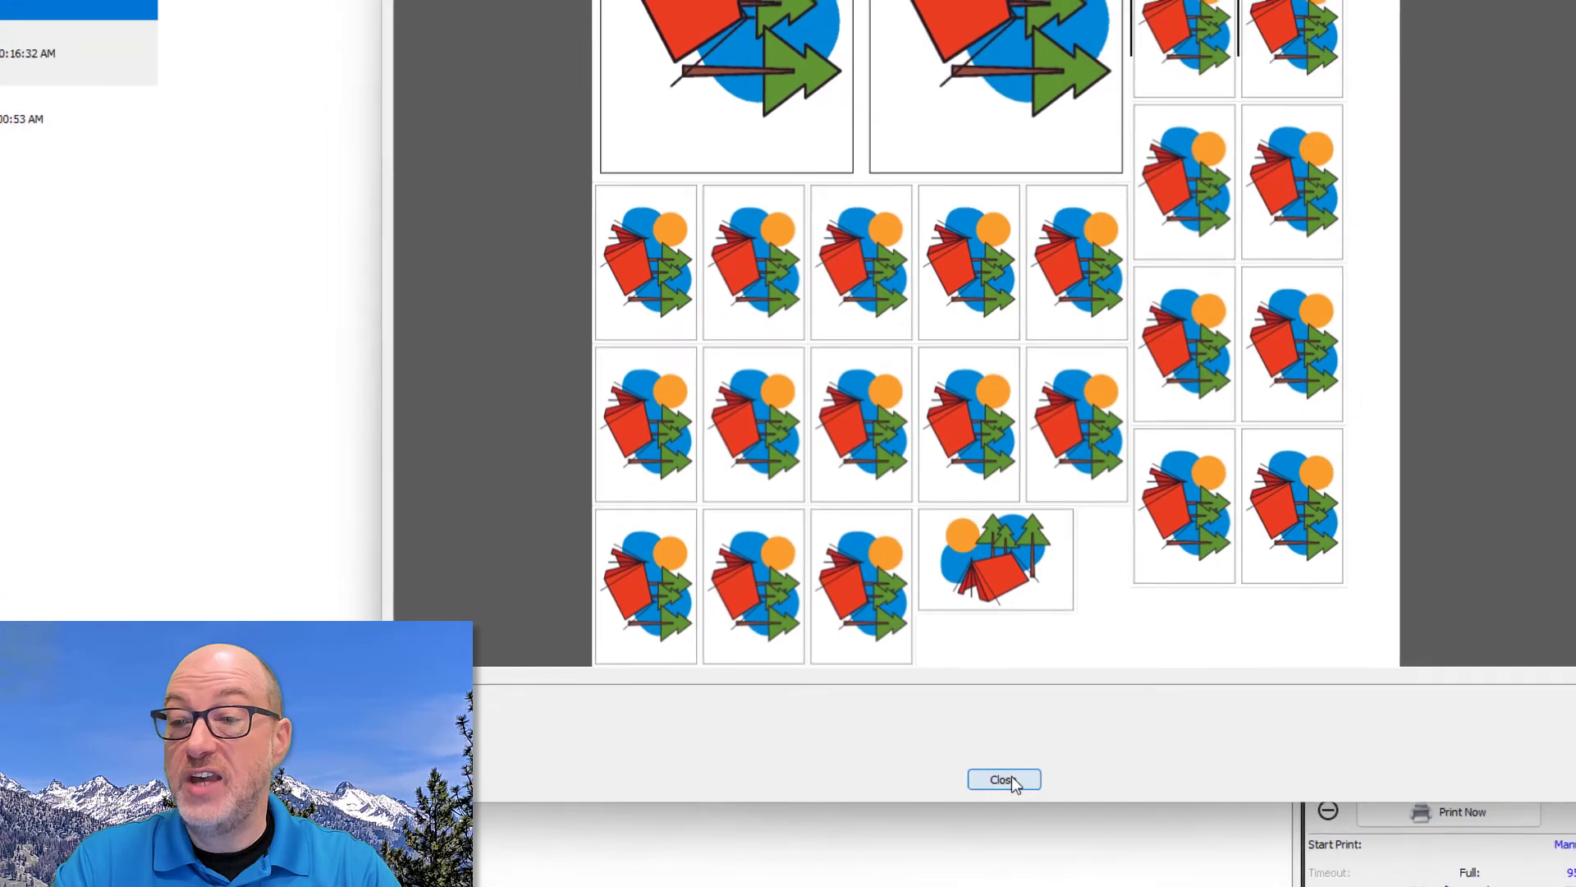
pyautogui.click(1012, 780)
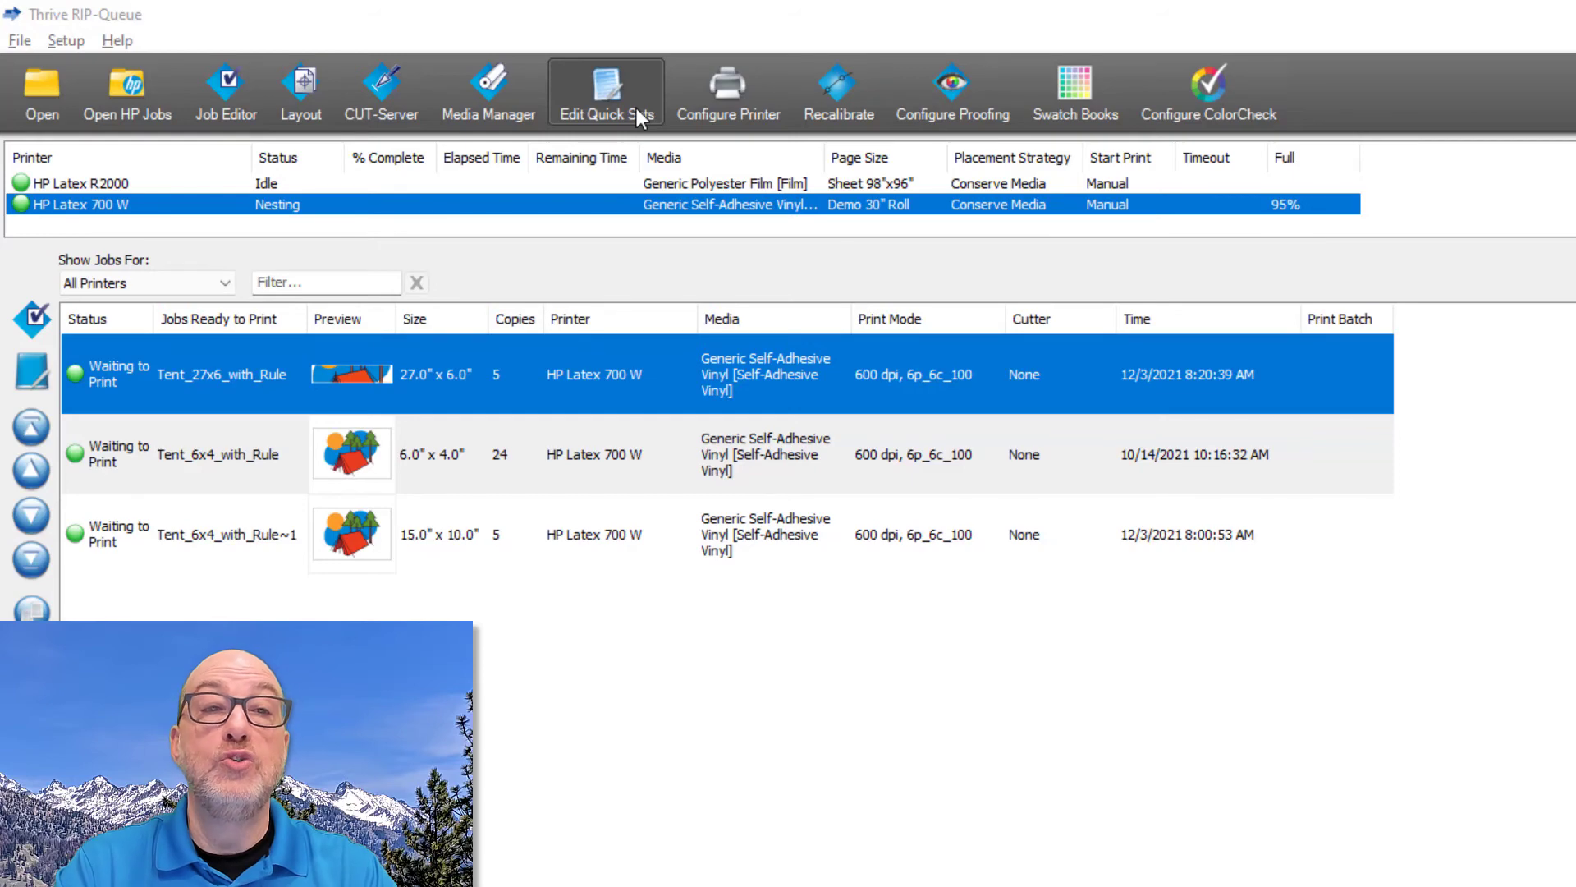
# Review the Default quick set's Print > Output advanced settings, then cancel back to the list.
pyautogui.click(637, 108)
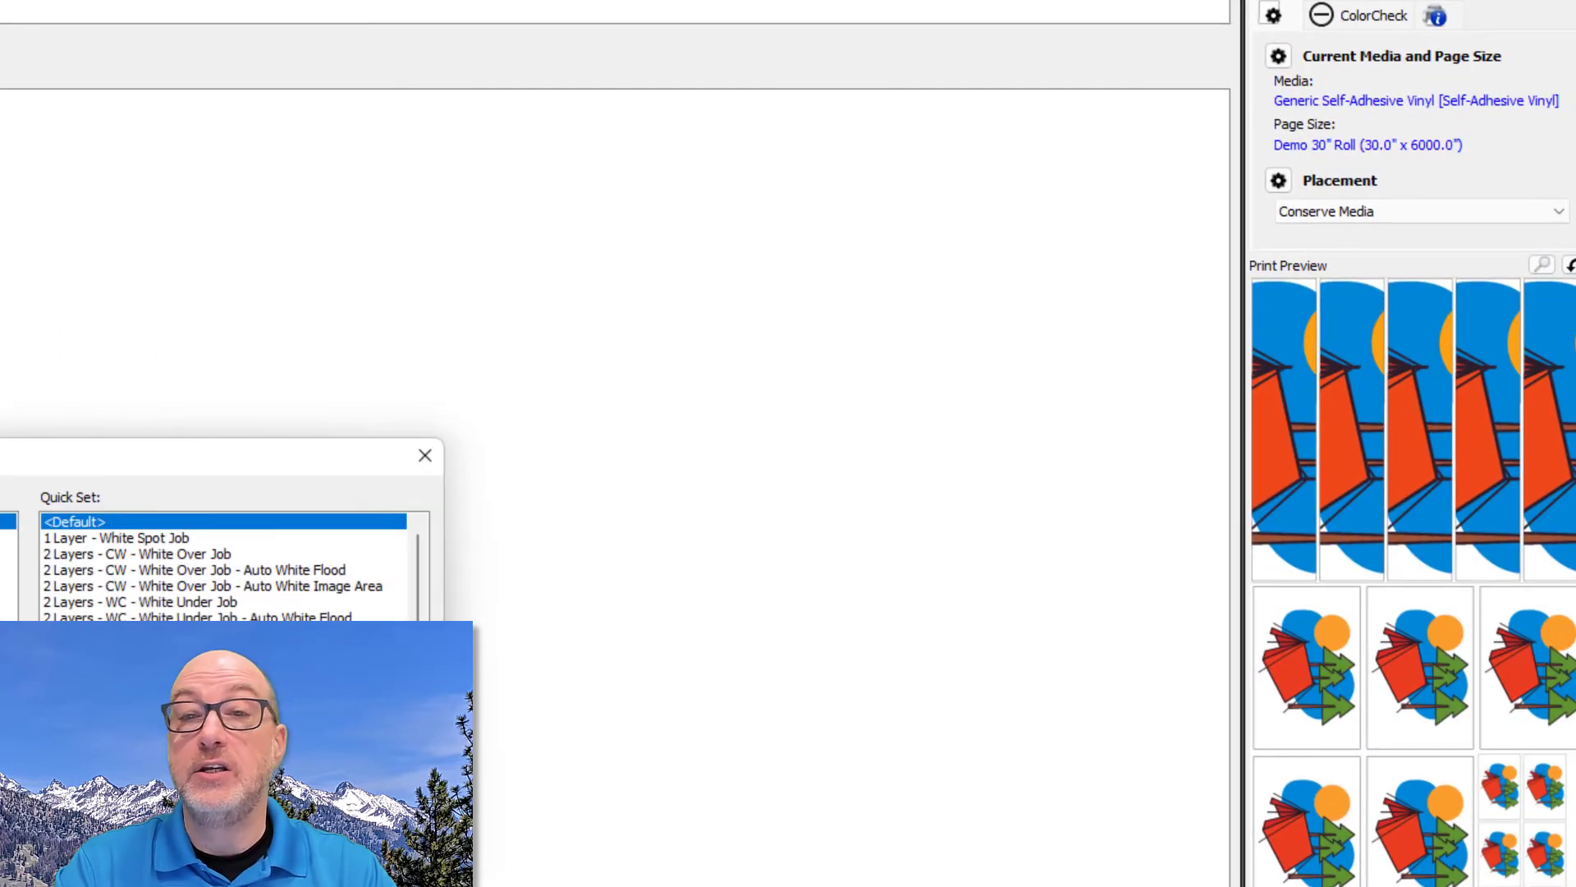
pyautogui.moveTo(402, 462); pyautogui.dragTo(1199, 229)
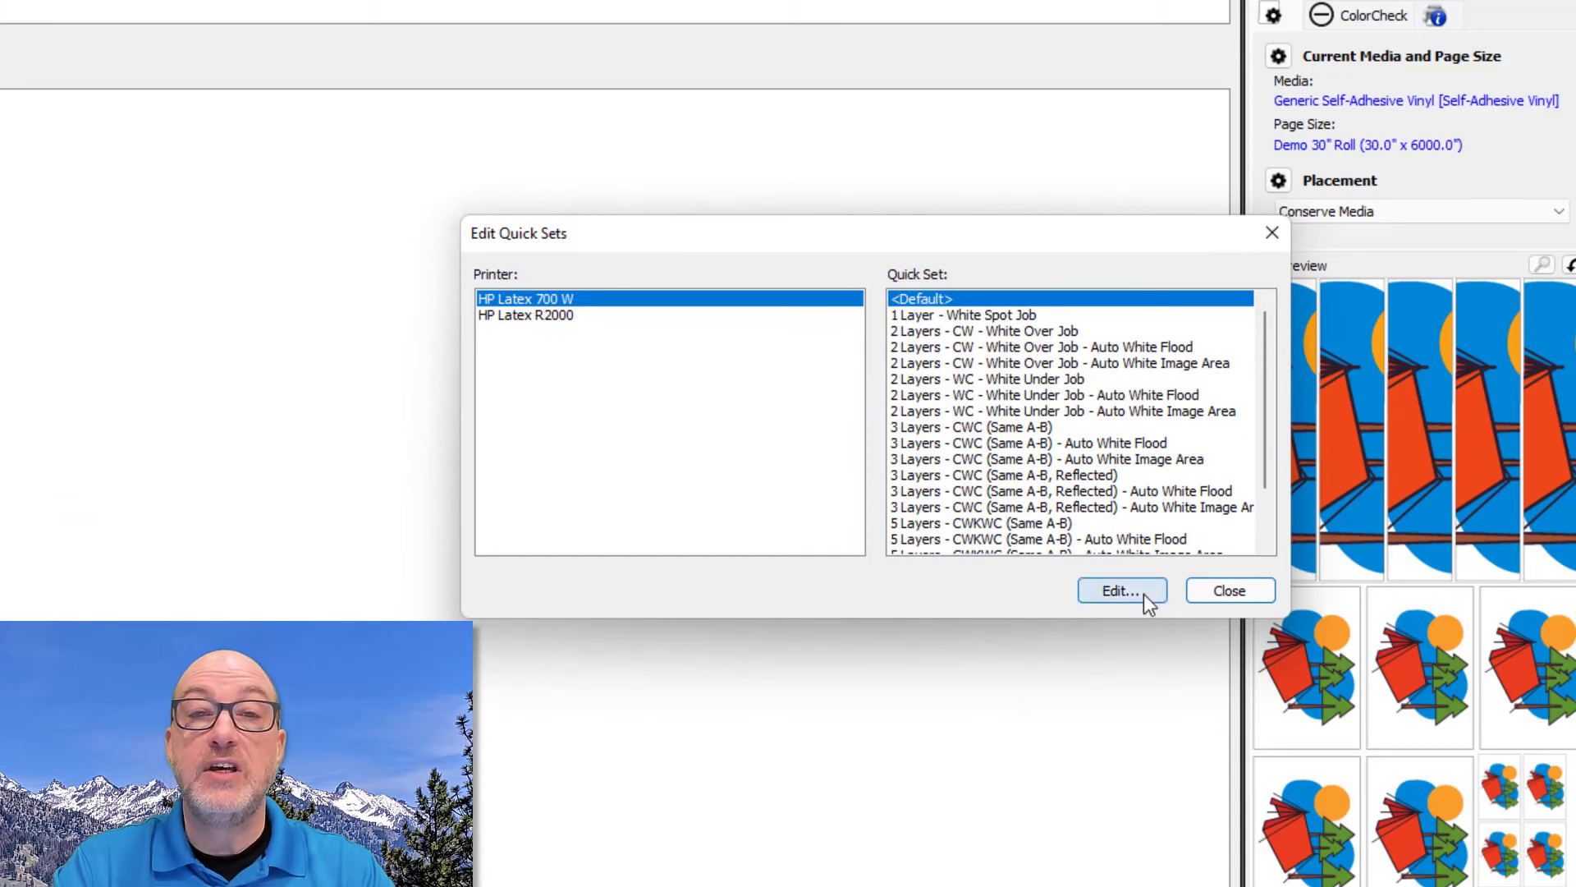
pyautogui.click(1122, 591)
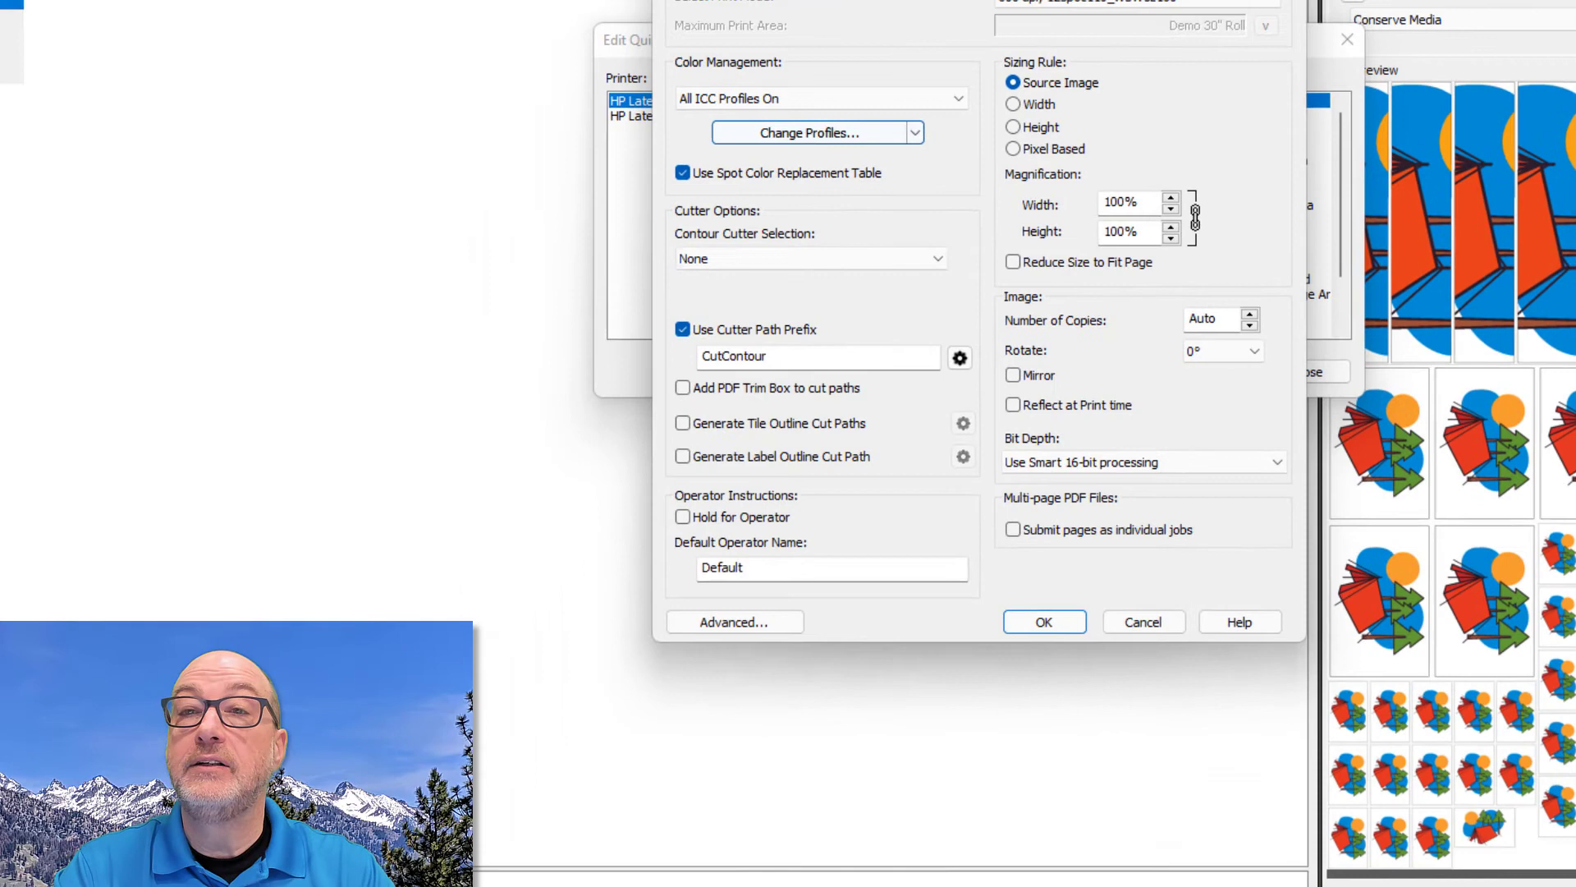
pyautogui.moveTo(989, 0); pyautogui.dragTo(998, 31)
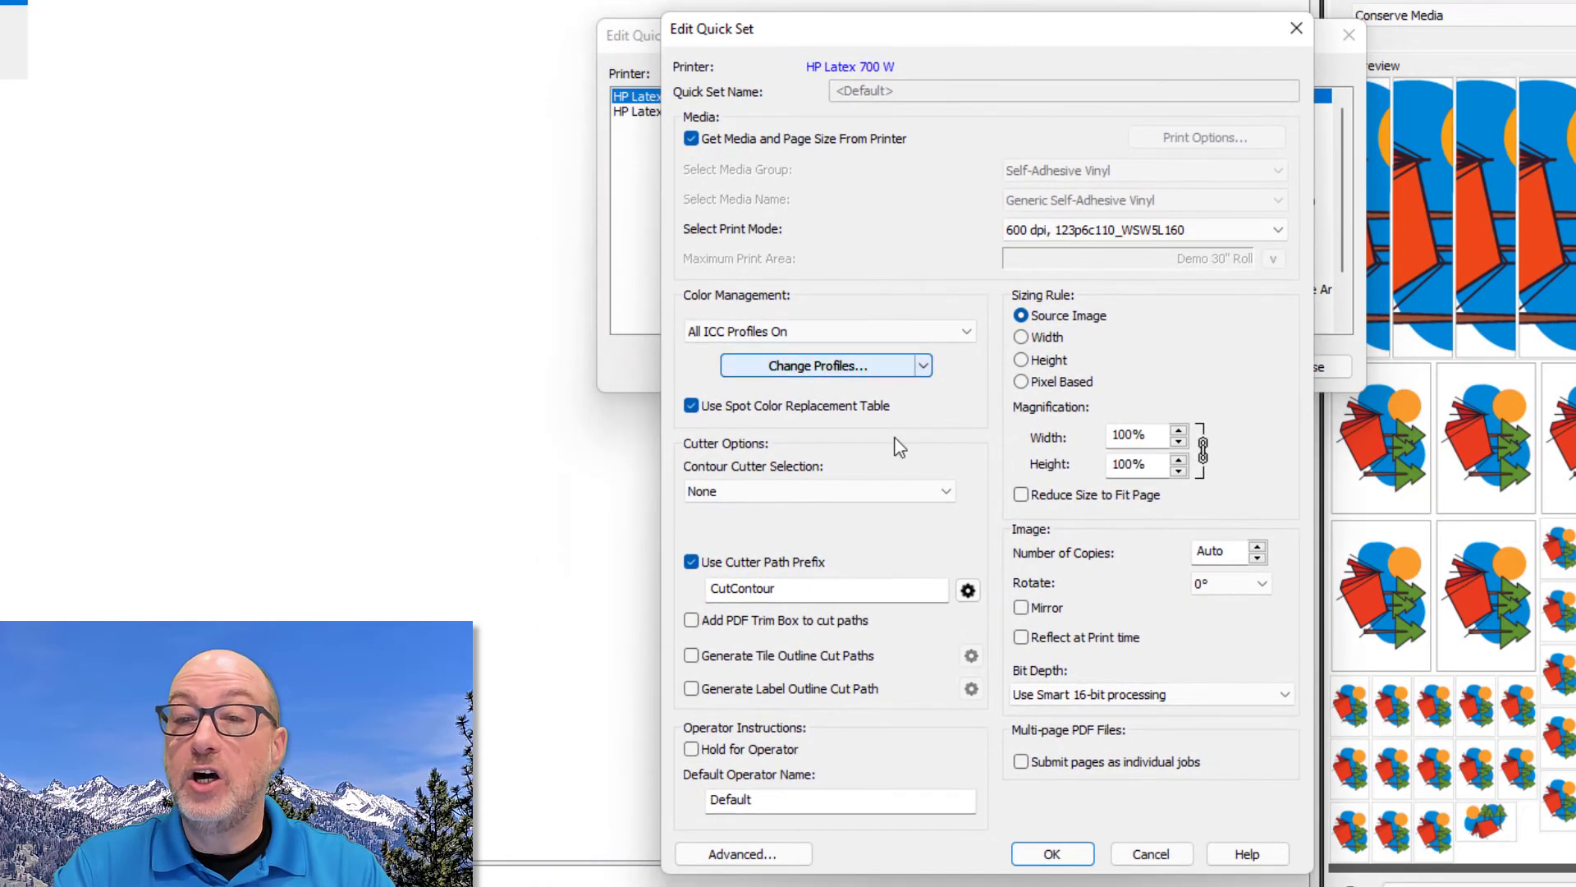
pyautogui.click(743, 854)
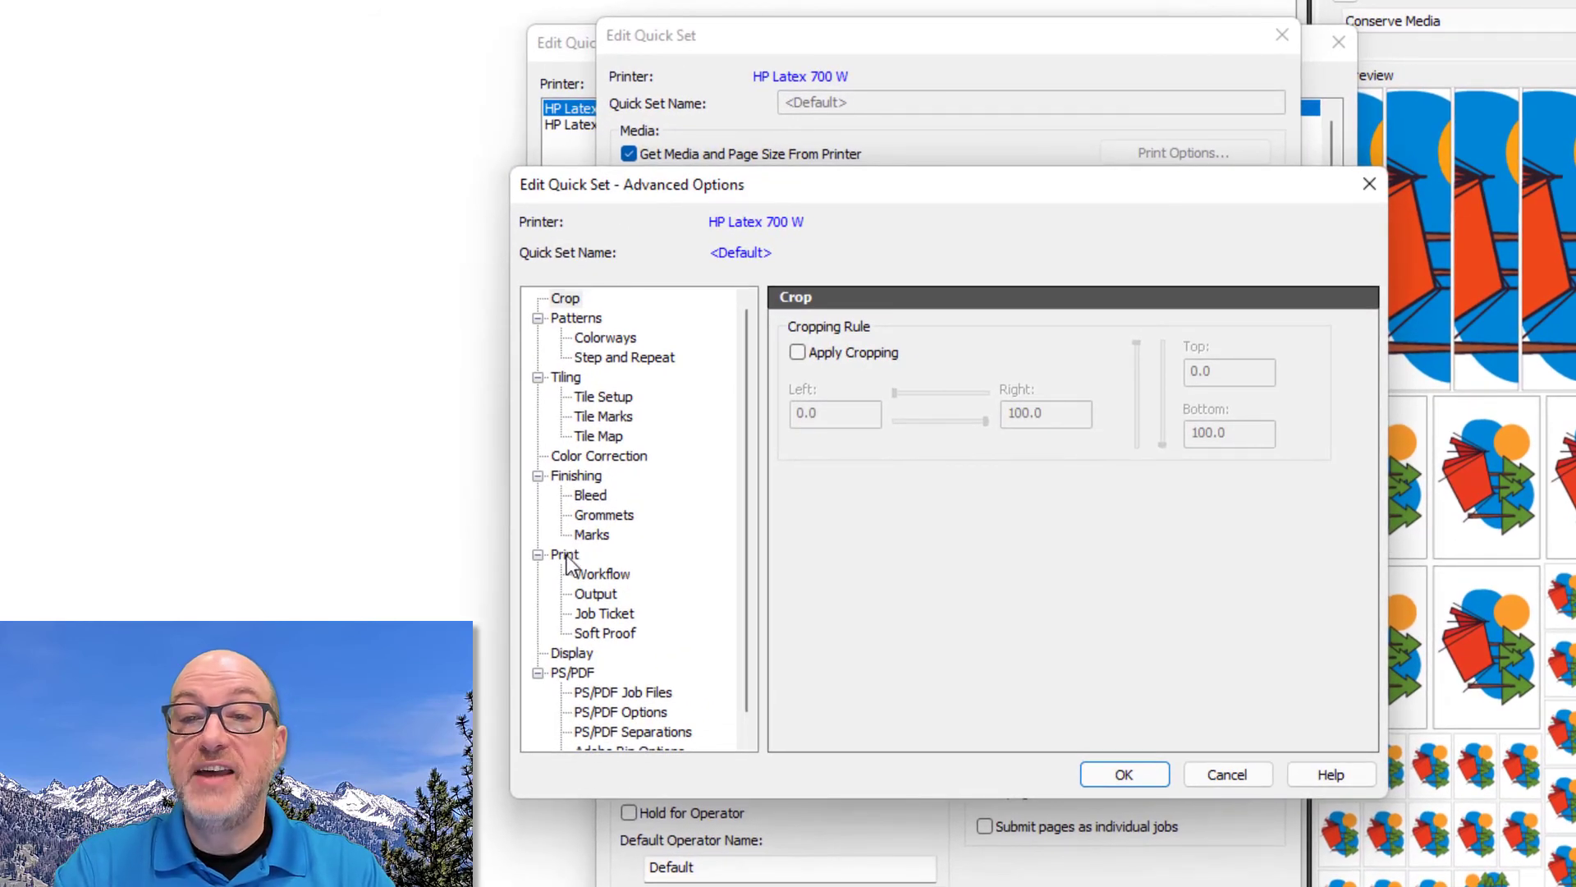
pyautogui.click(603, 593)
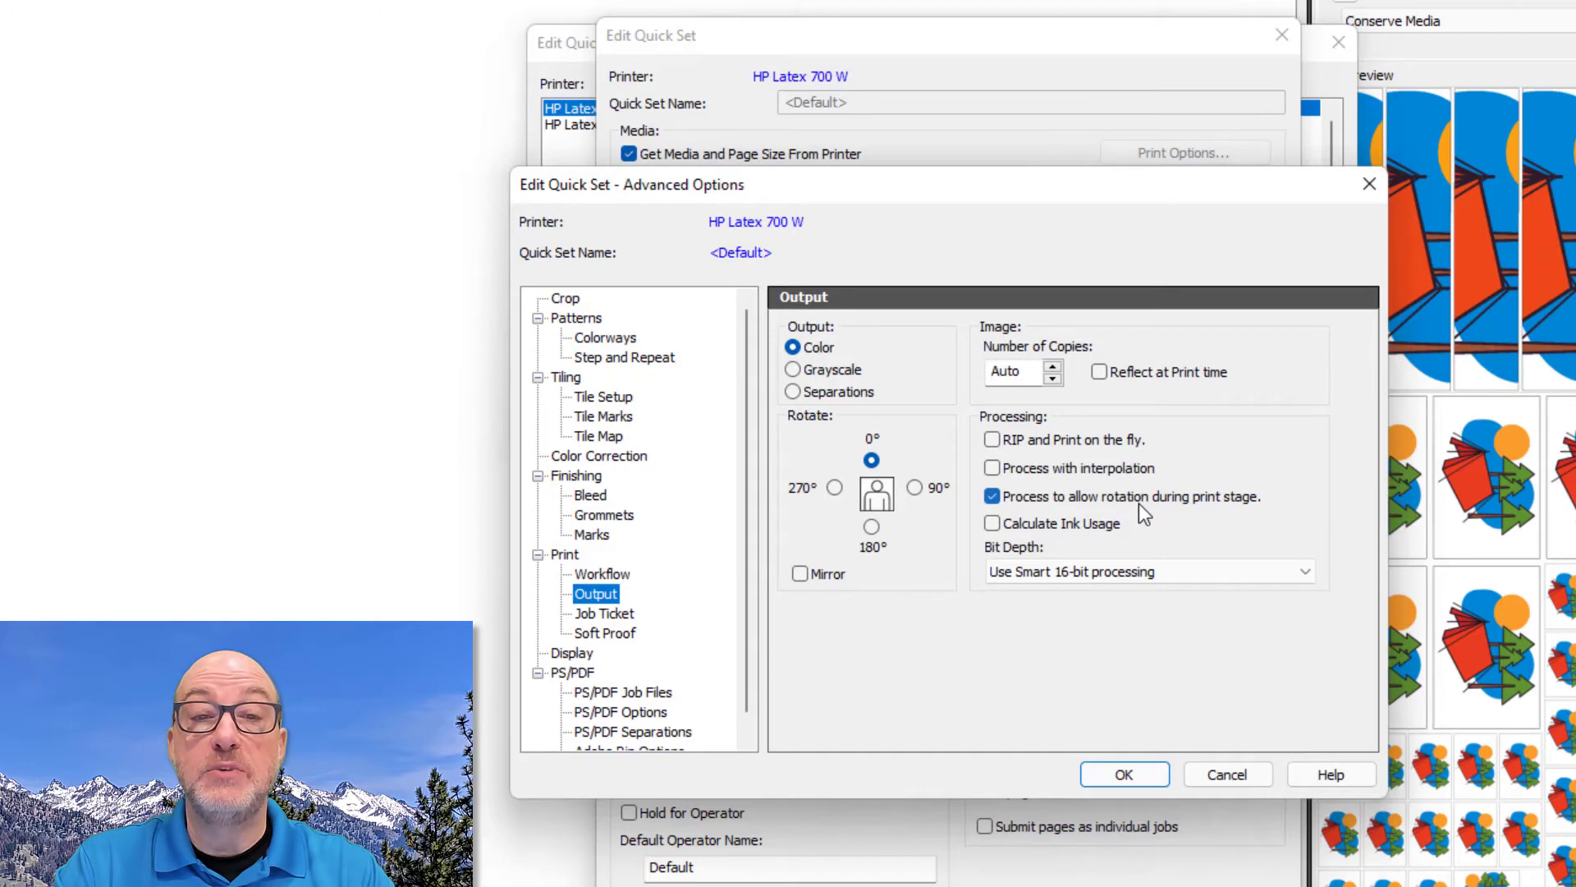
pyautogui.click(1203, 773)
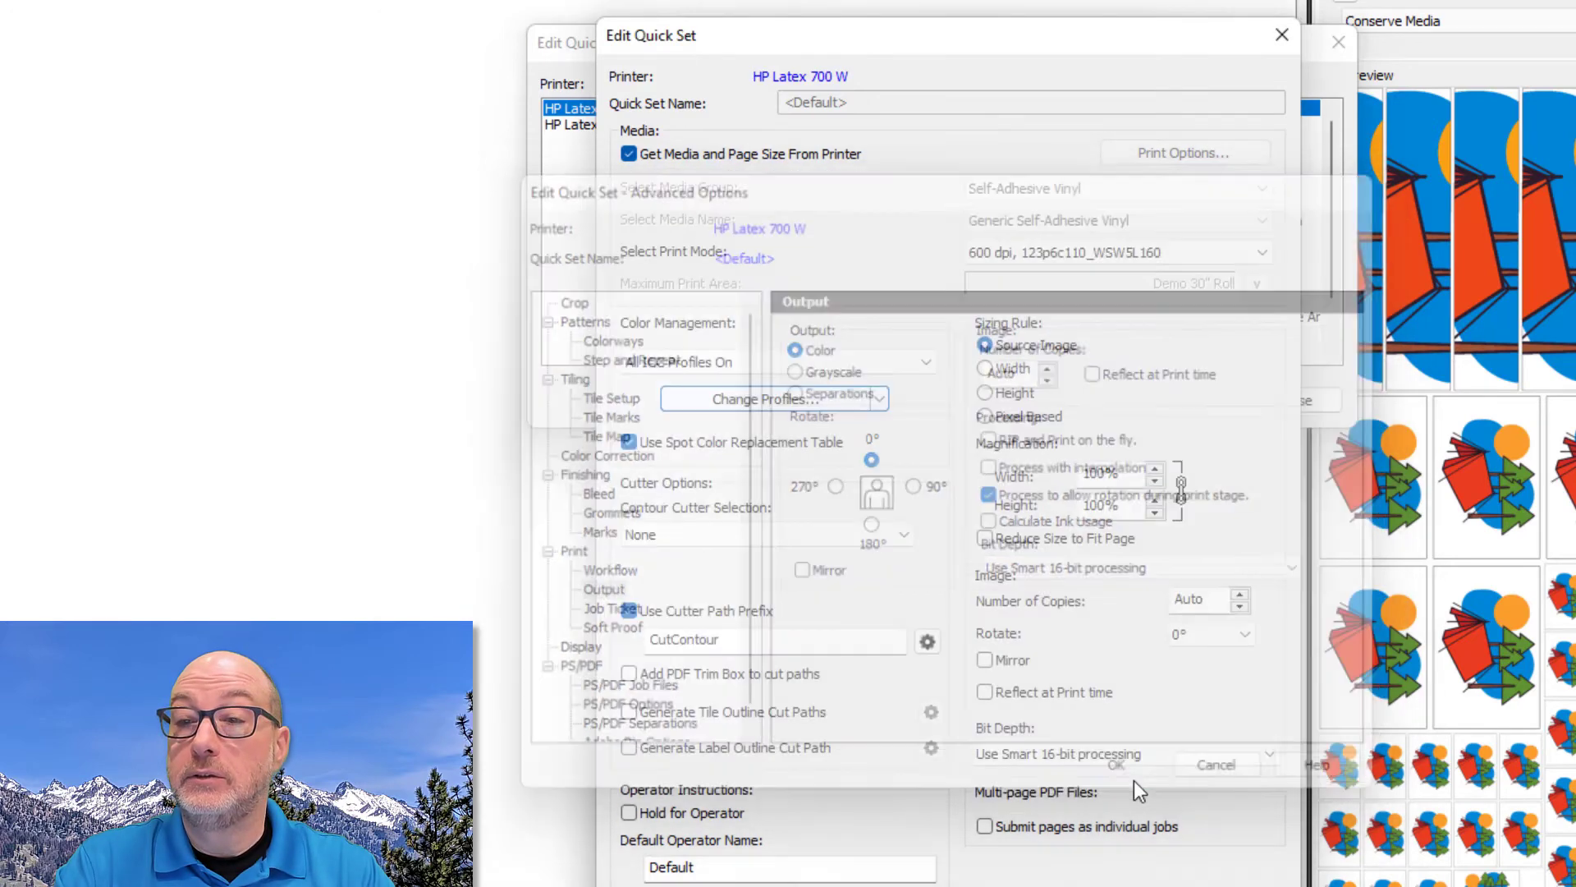
pyautogui.press('Return')
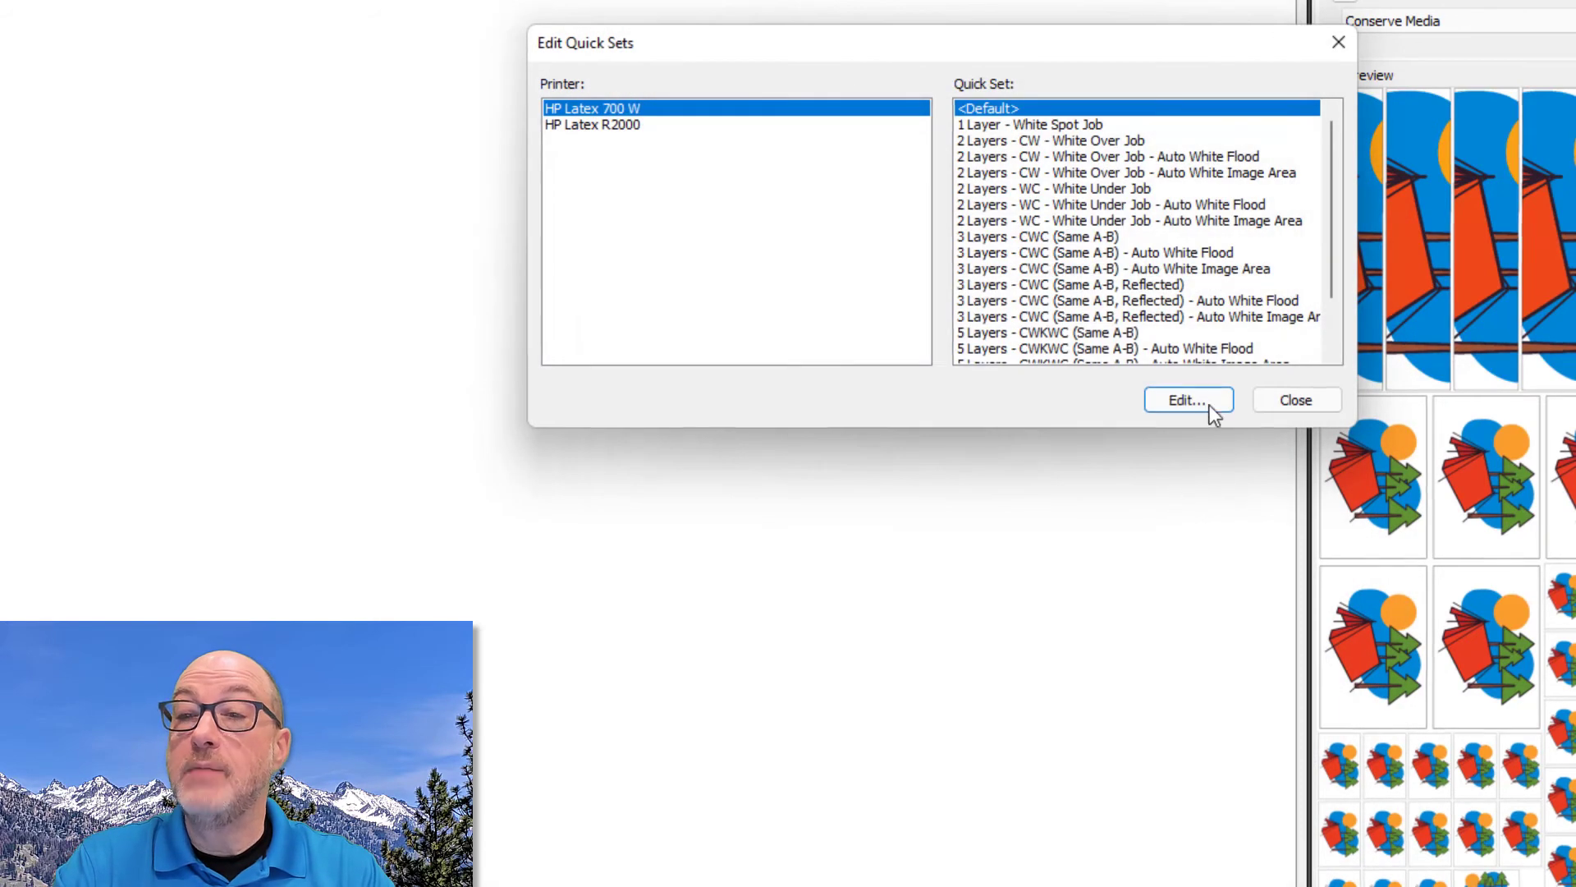
# Close the quick sets list and review the placement choices, leaving Conserve Media selected.
pyautogui.click(1297, 400)
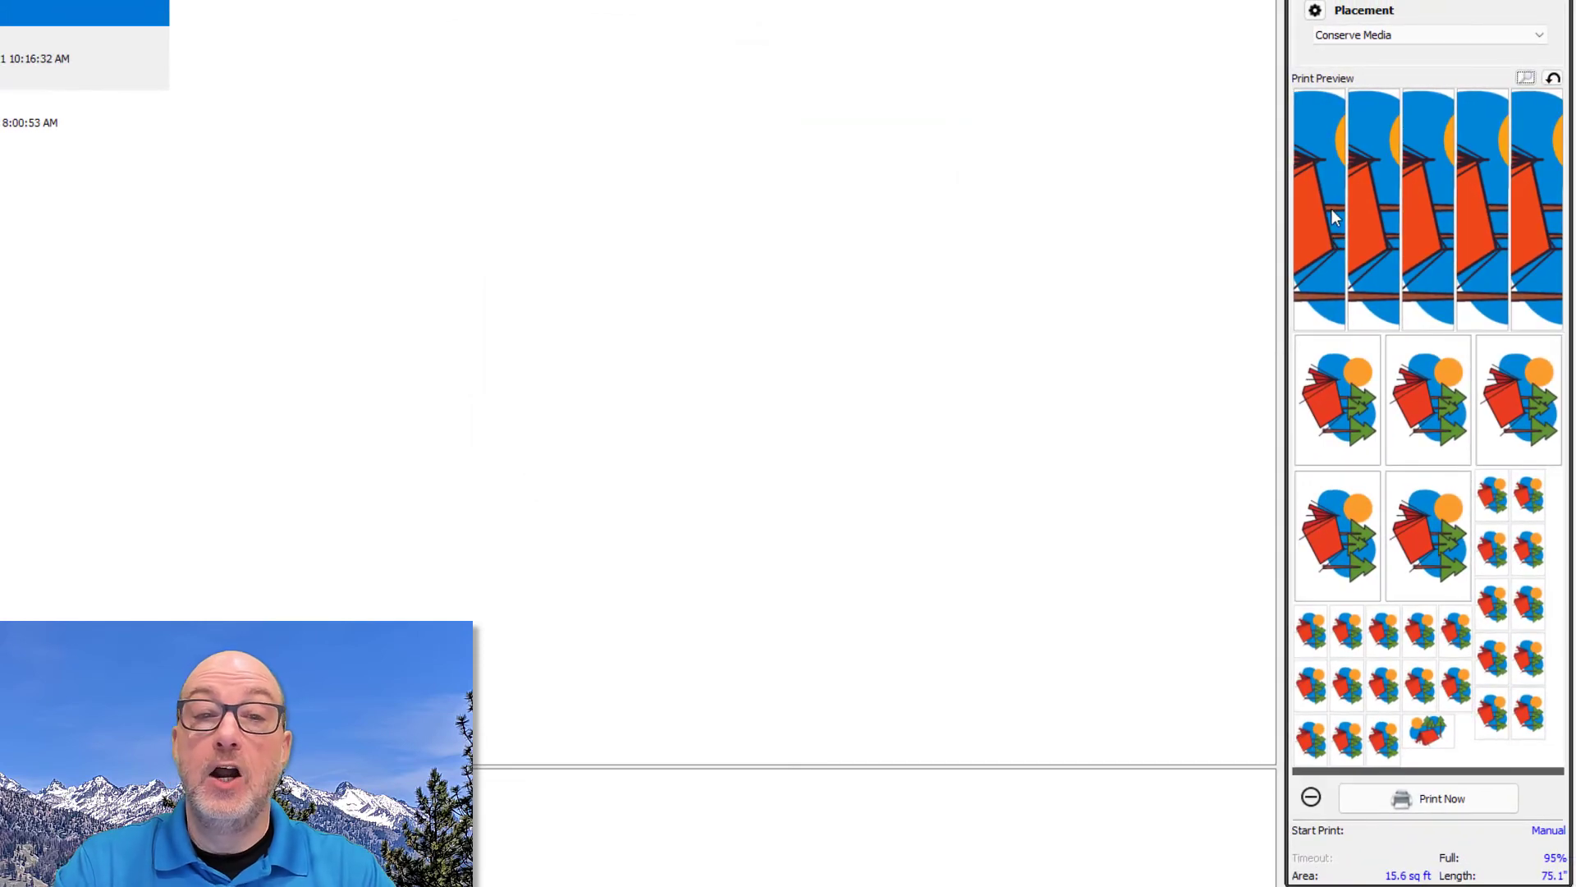
pyautogui.click(1399, 37)
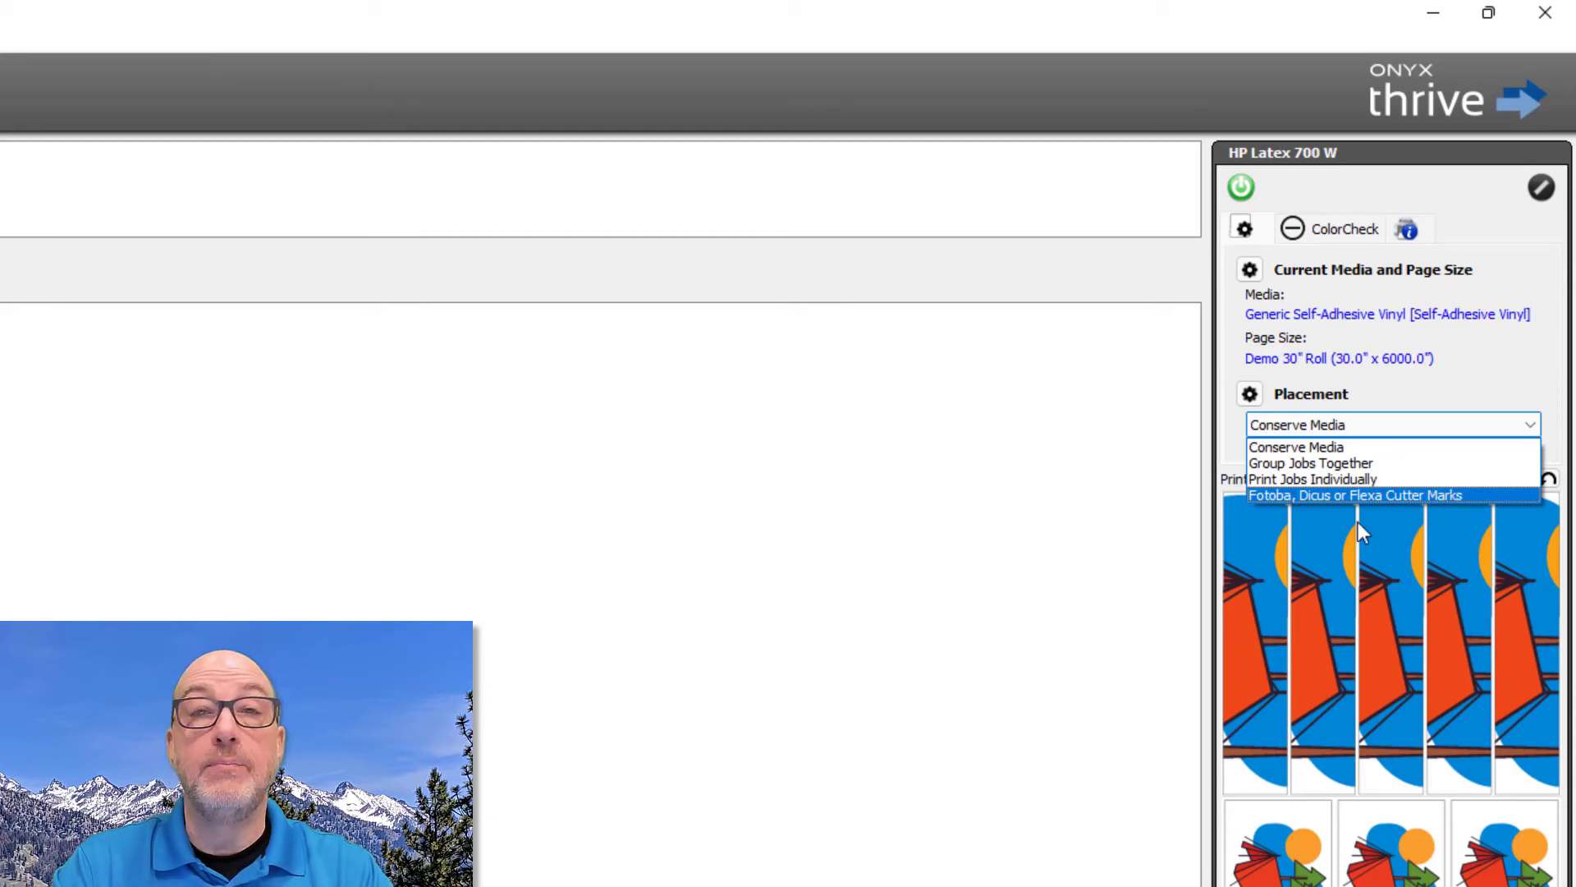
pyautogui.click(1147, 610)
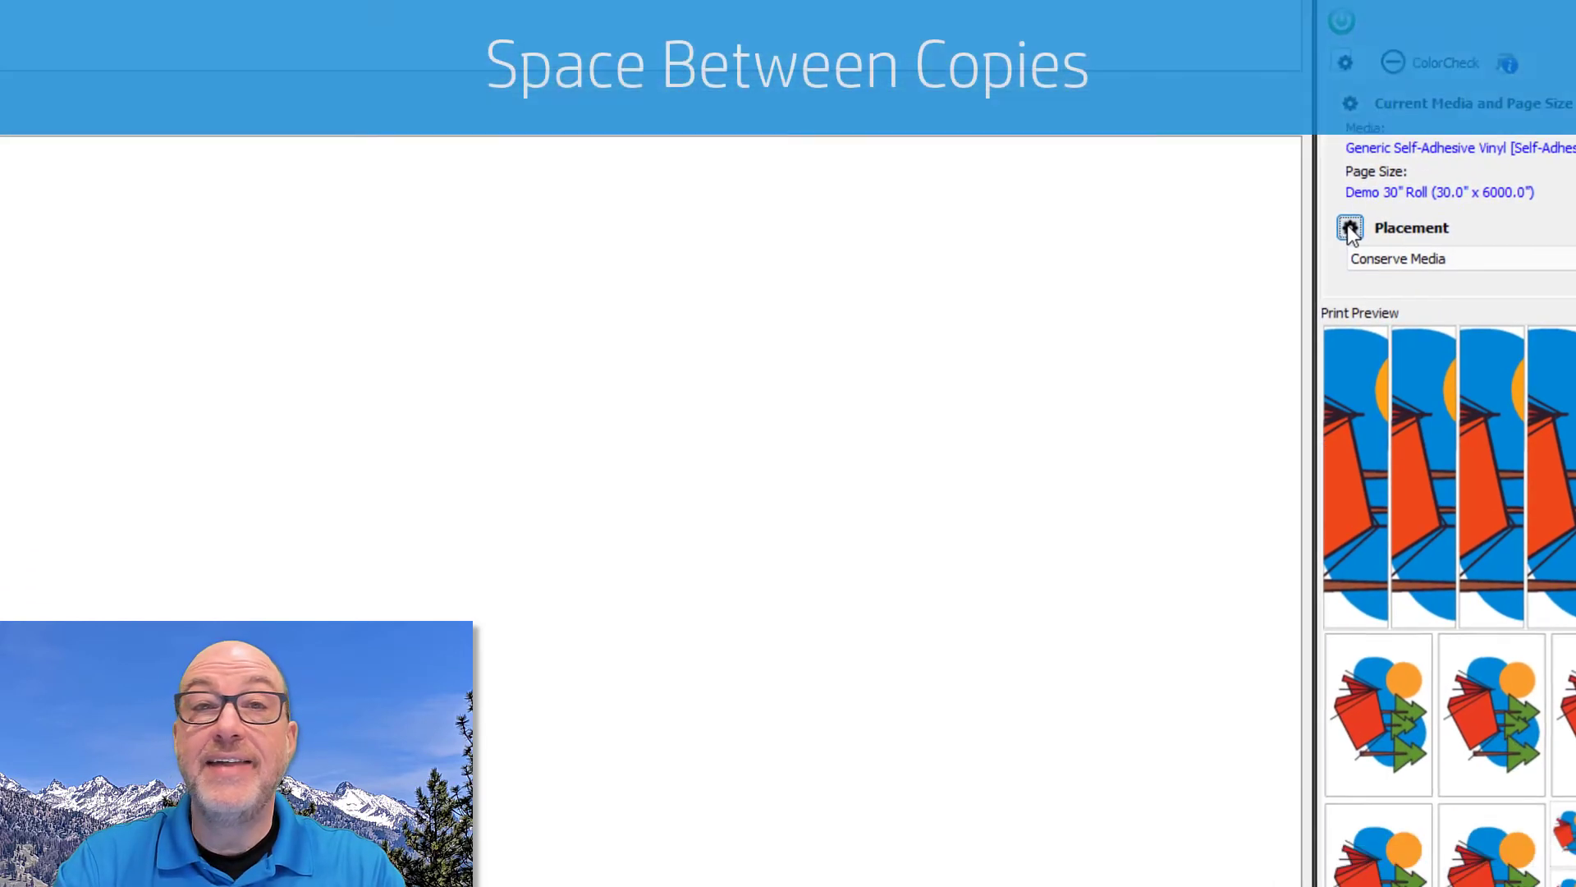
# Set the Conserve Media horizontal spacing between copies to 0.25".
pyautogui.click(1249, 394)
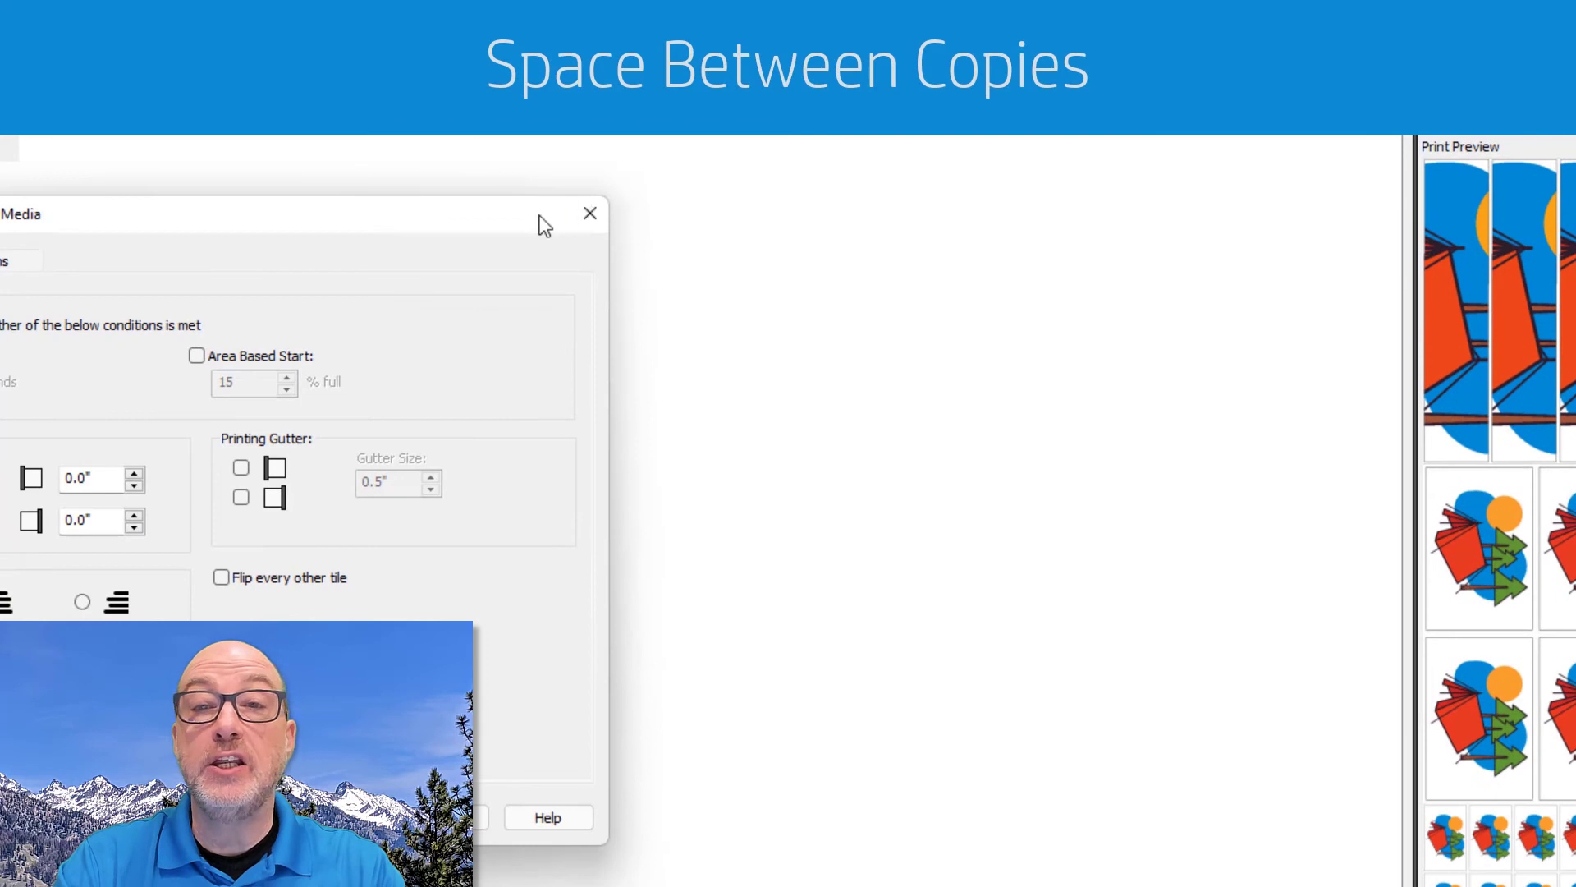
pyautogui.moveTo(538, 215); pyautogui.dragTo(1283, 209)
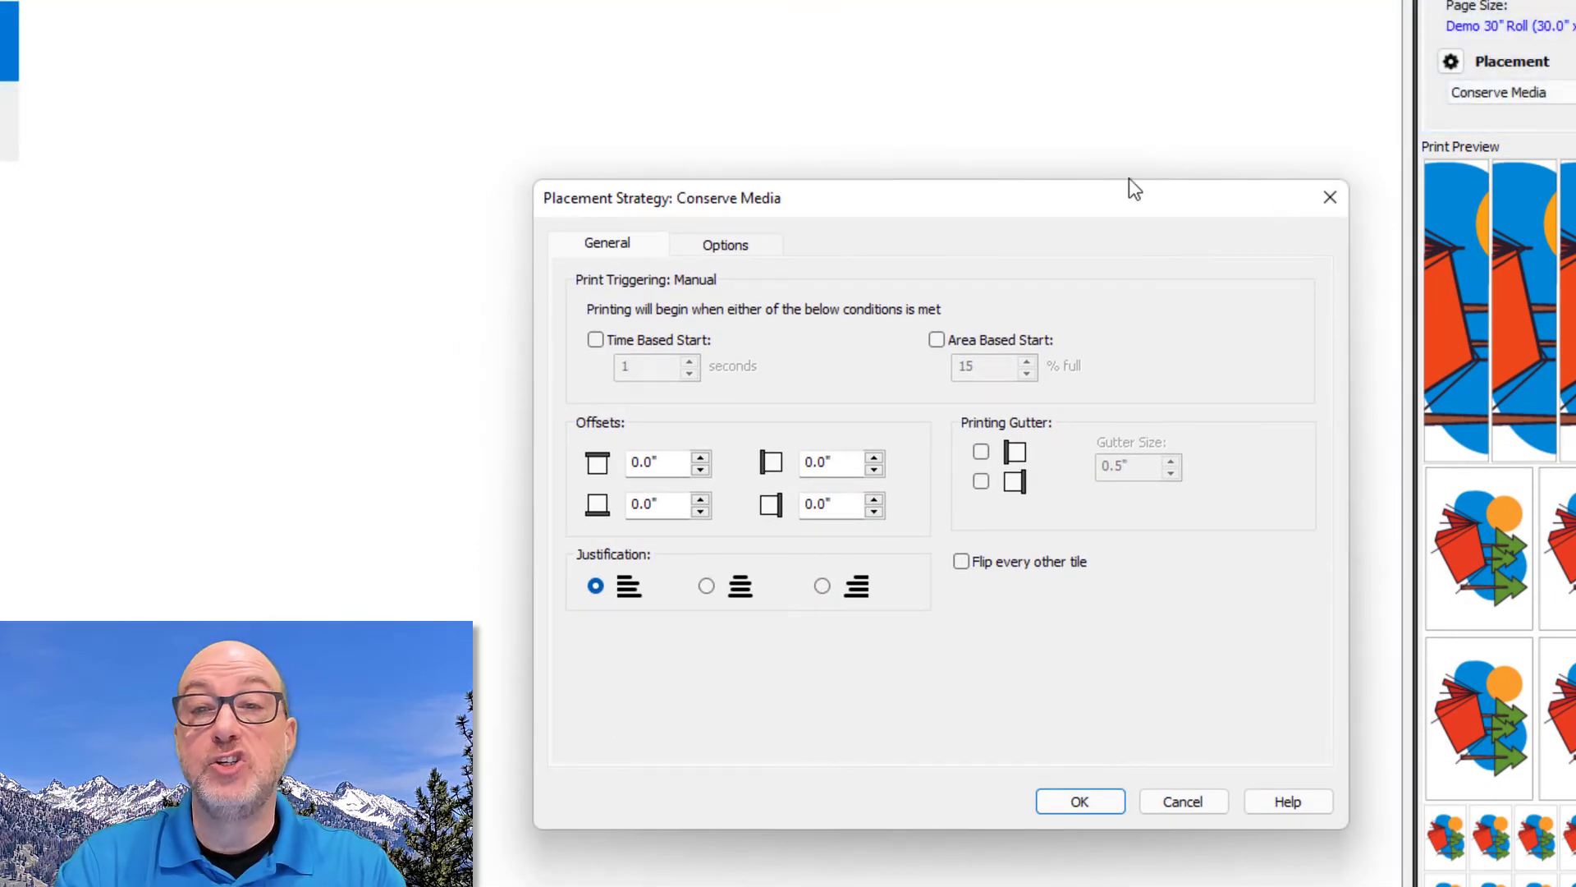
pyautogui.click(720, 239)
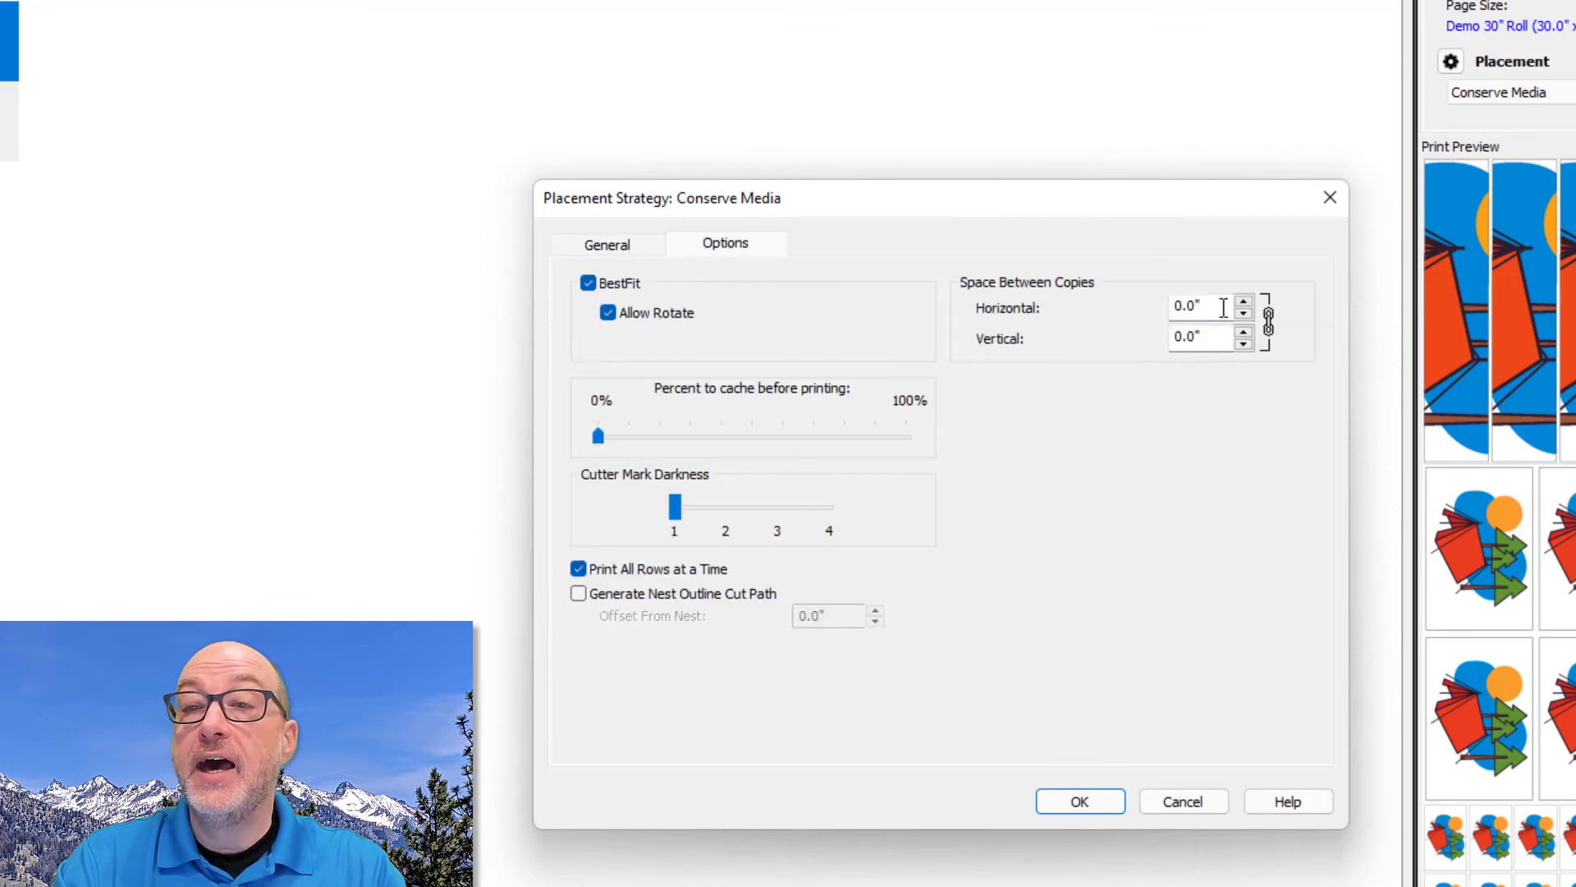
pyautogui.moveTo(1223, 307); pyautogui.dragTo(1083, 295)
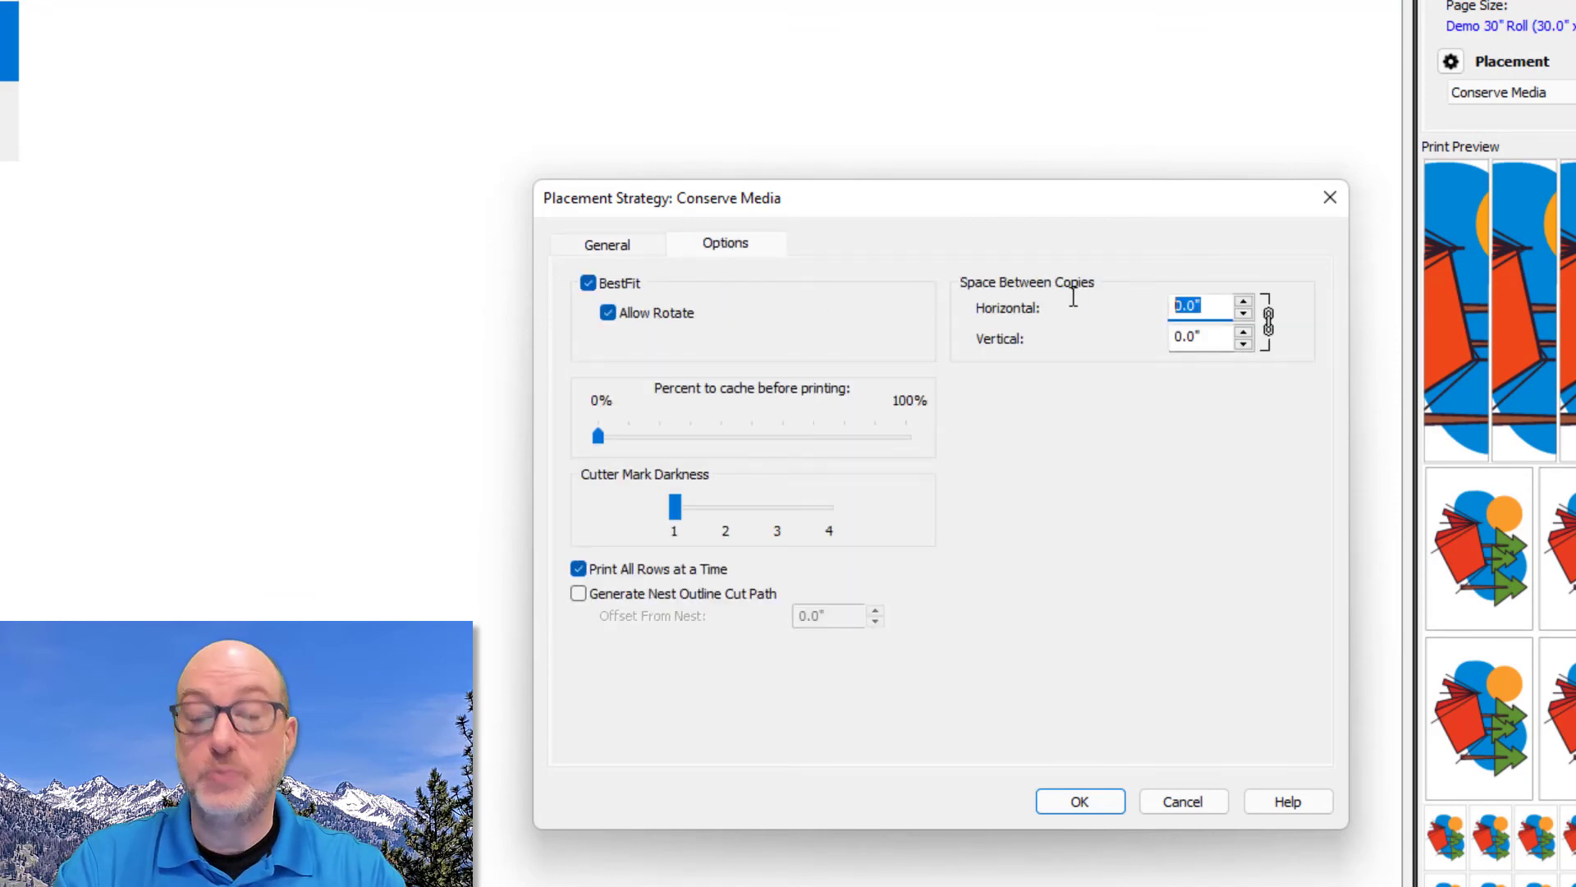
pyautogui.write('0.1')
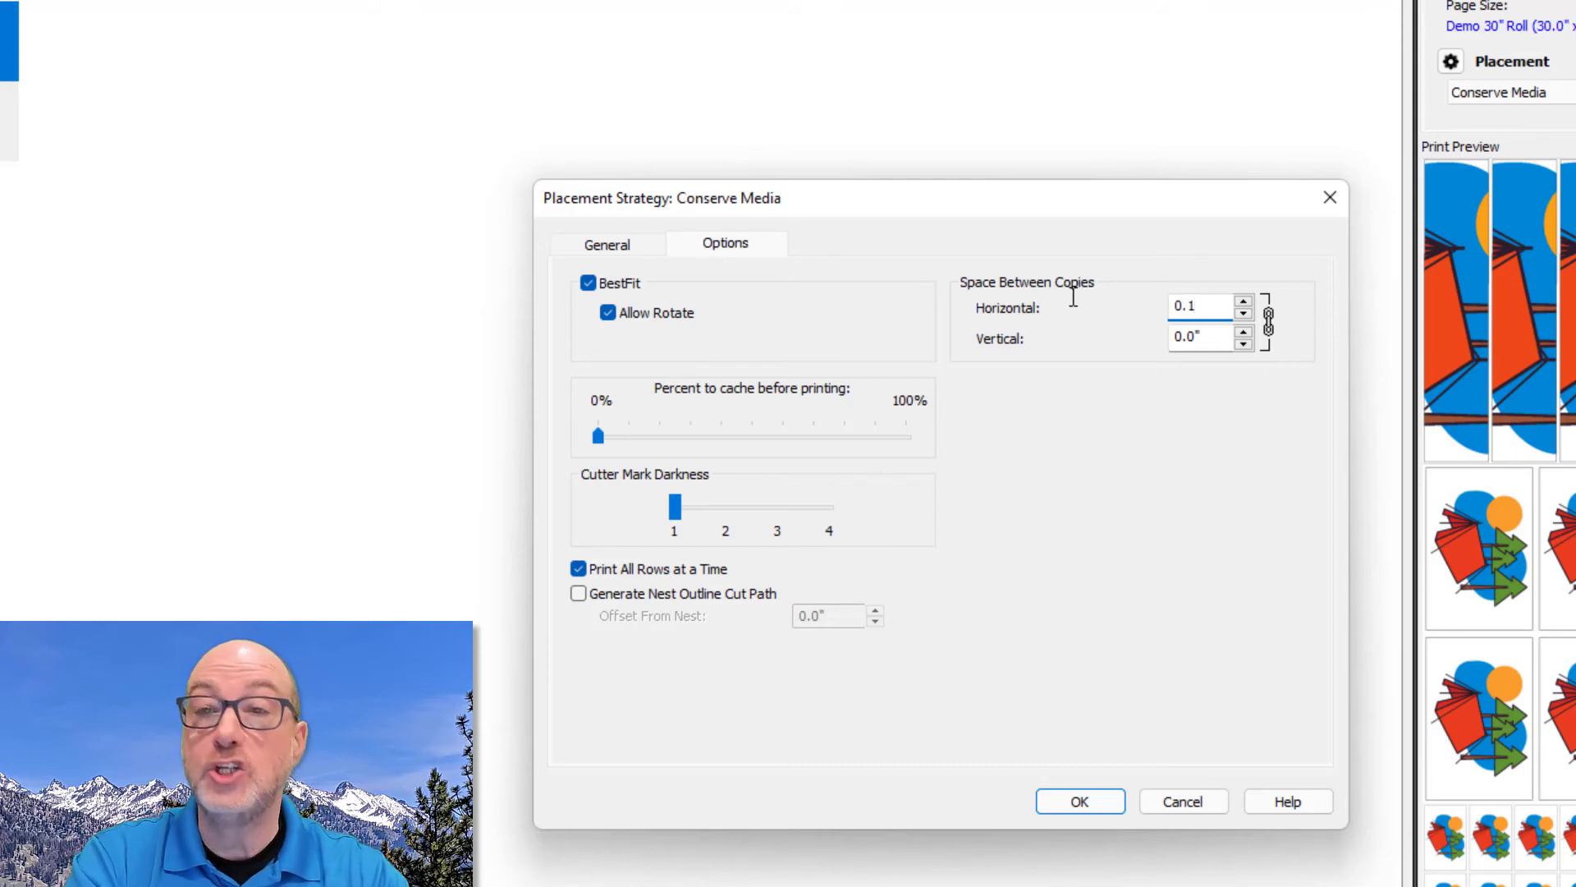
pyautogui.press('BackSpace')
pyautogui.write('25')
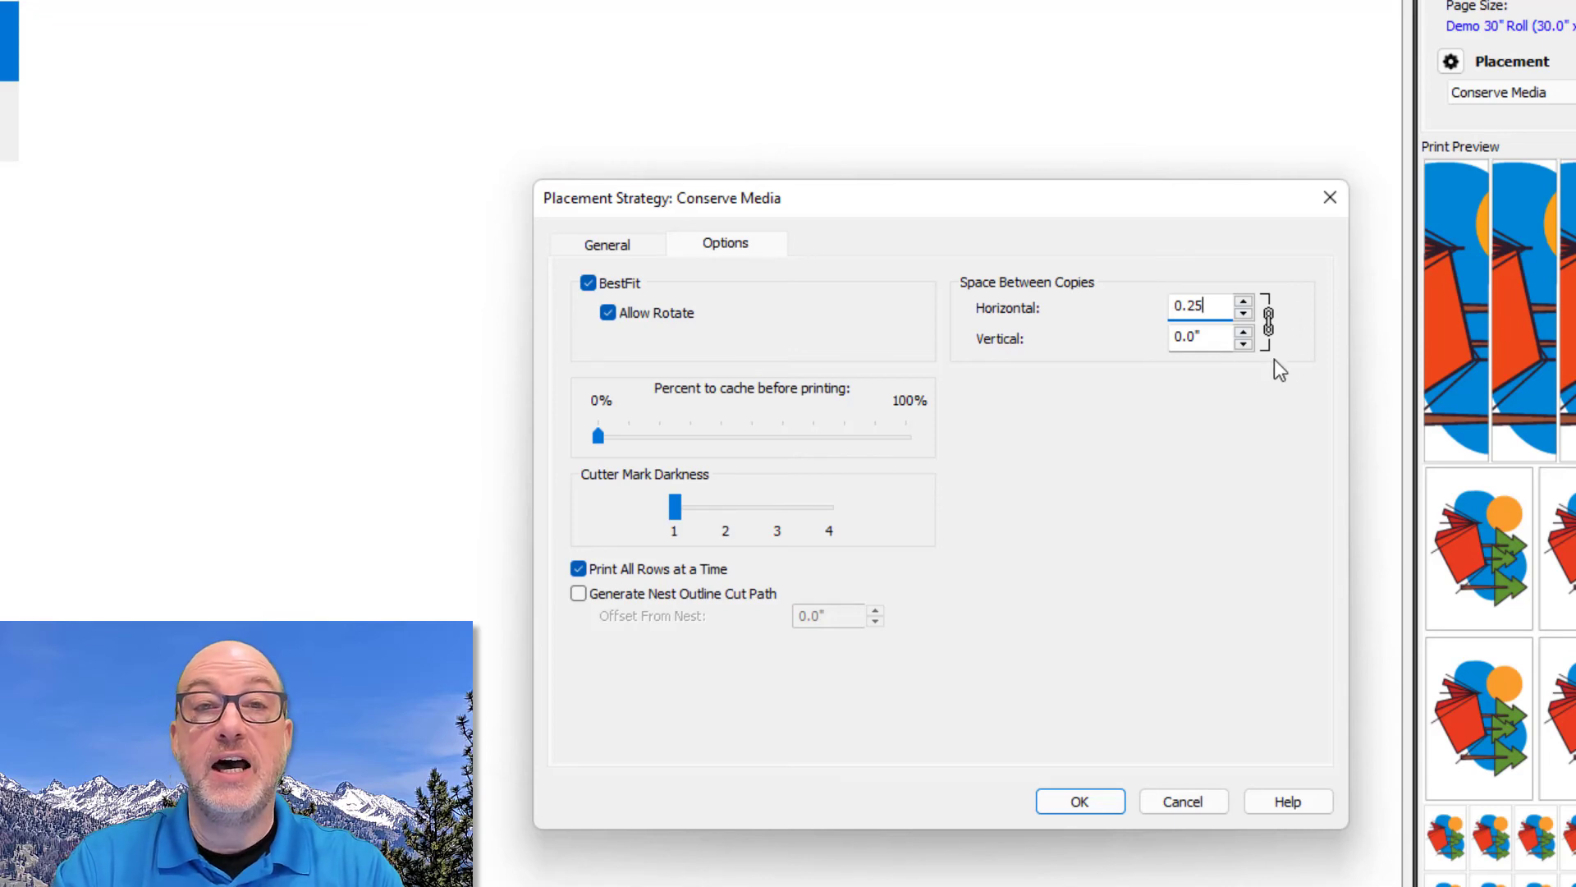
pyautogui.press('Tab')
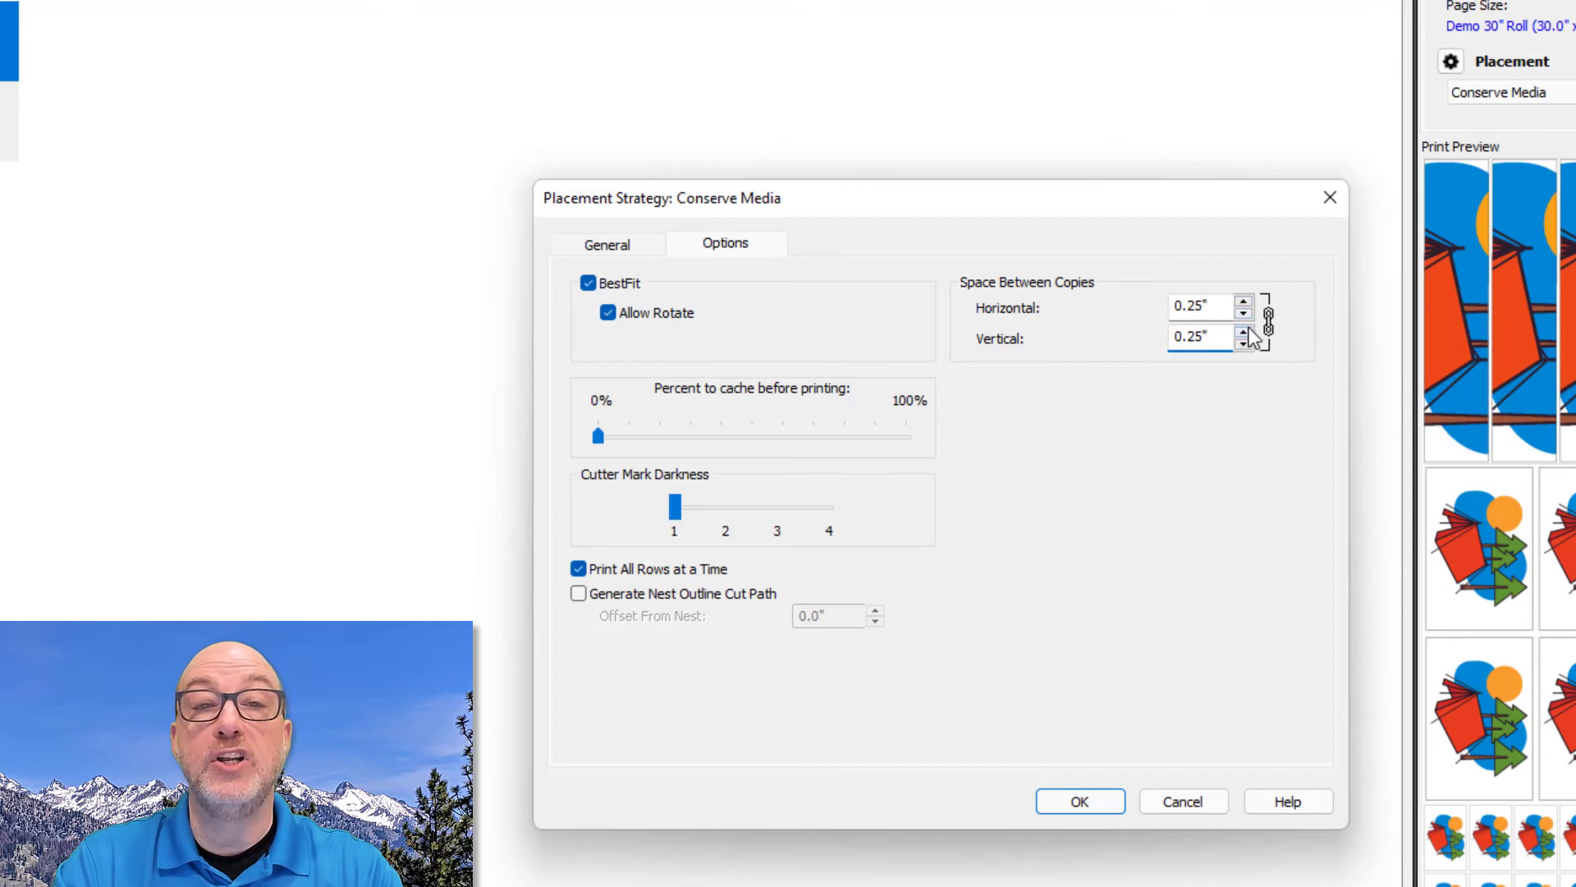
# Test an unlinked 0.5" vertical spacing, then relink so both directions read 0.25".
pyautogui.click(1269, 322)
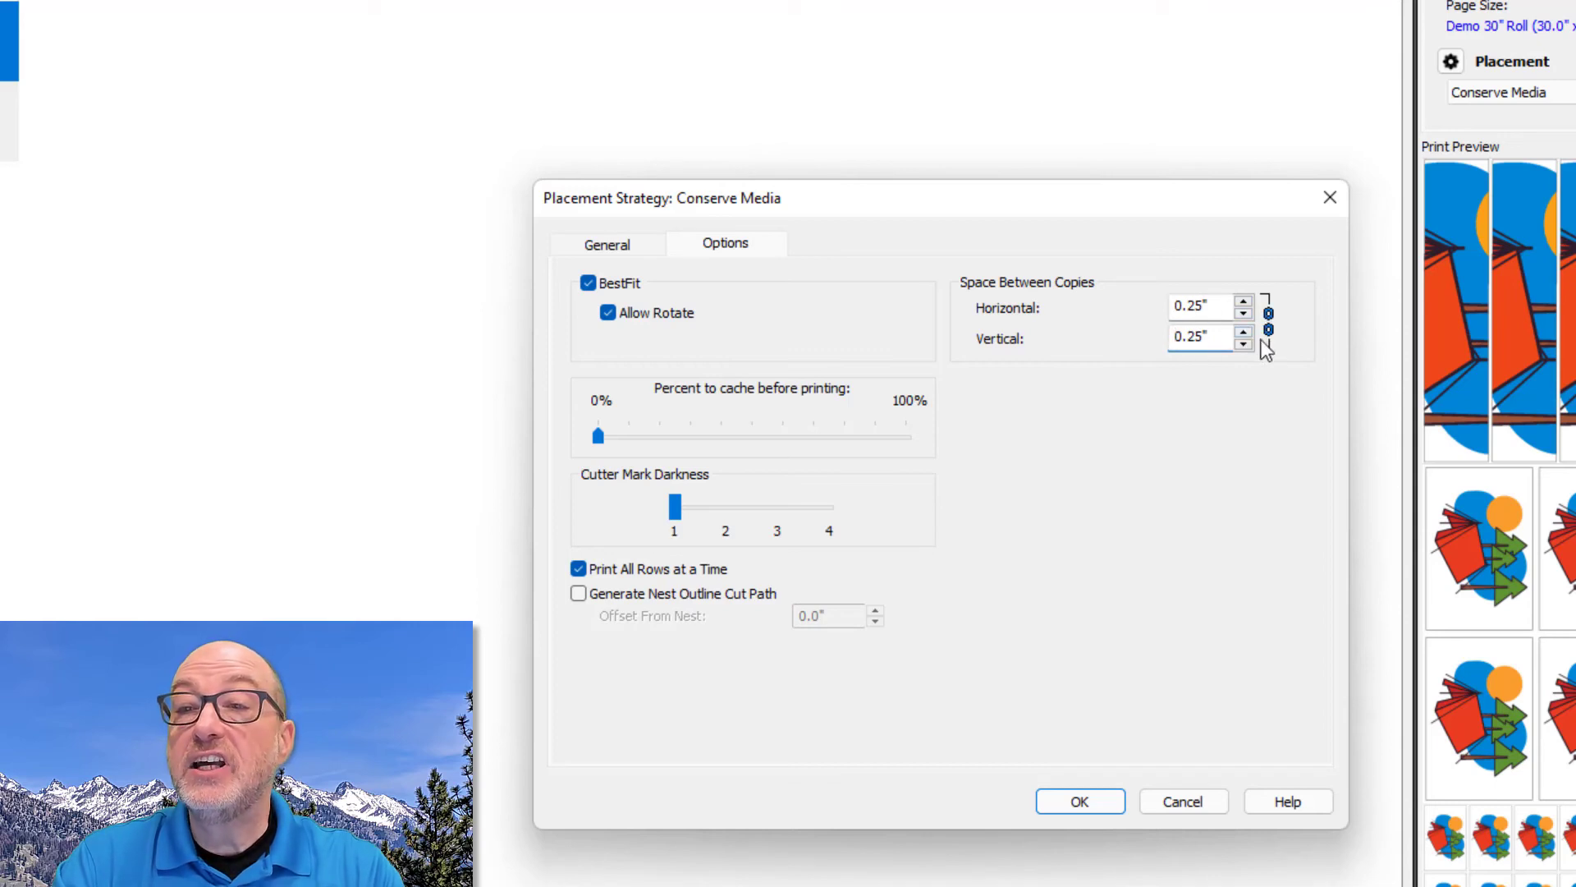
pyautogui.moveTo(1221, 338); pyautogui.dragTo(1082, 327)
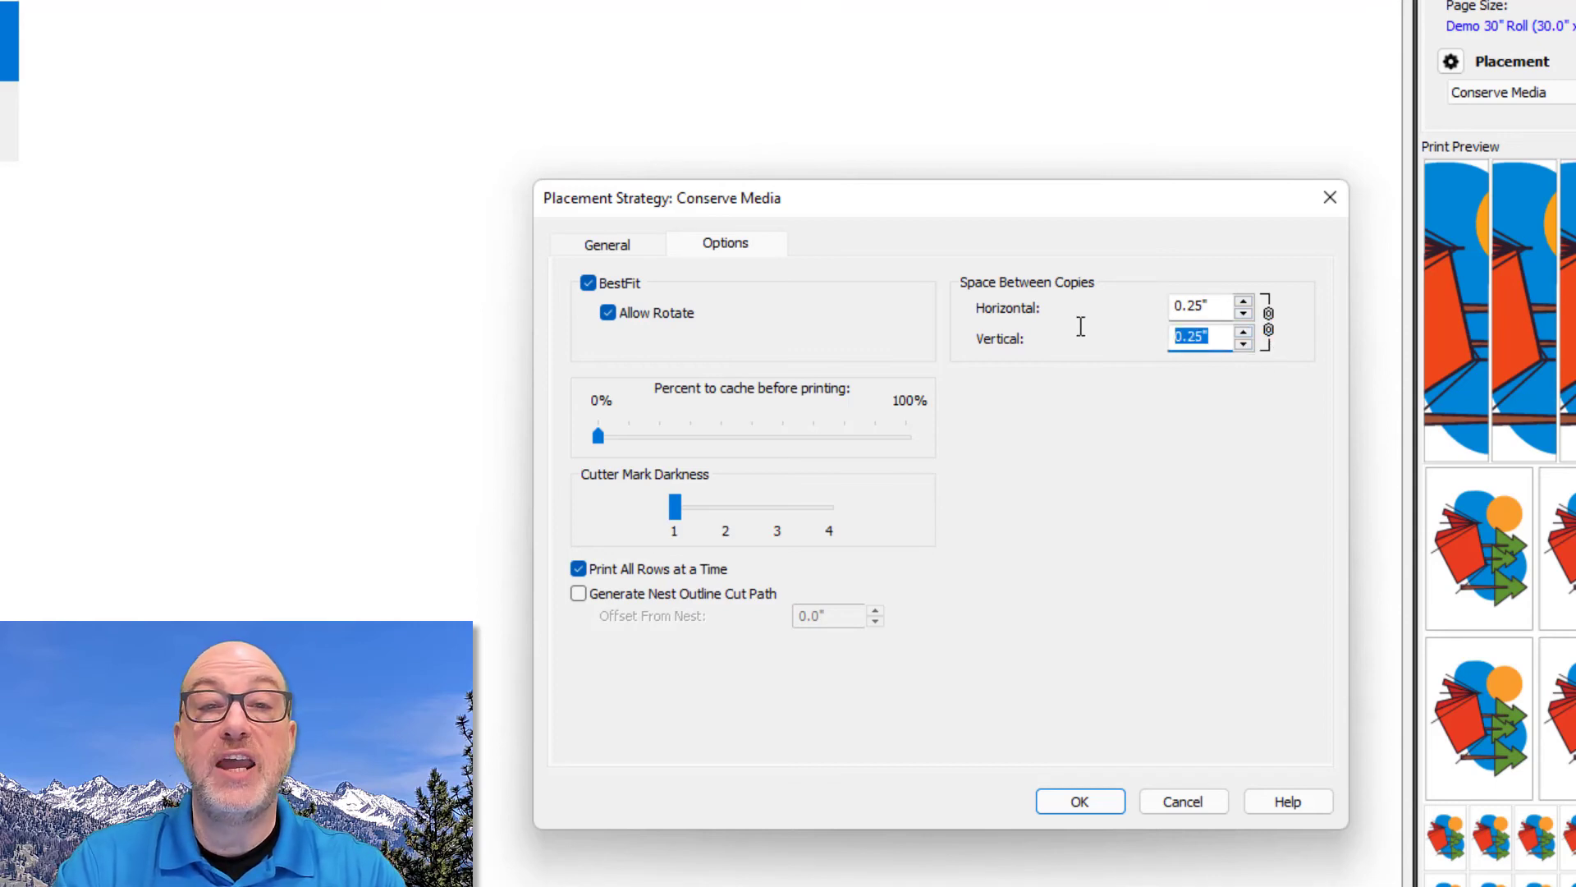
pyautogui.write('0.5')
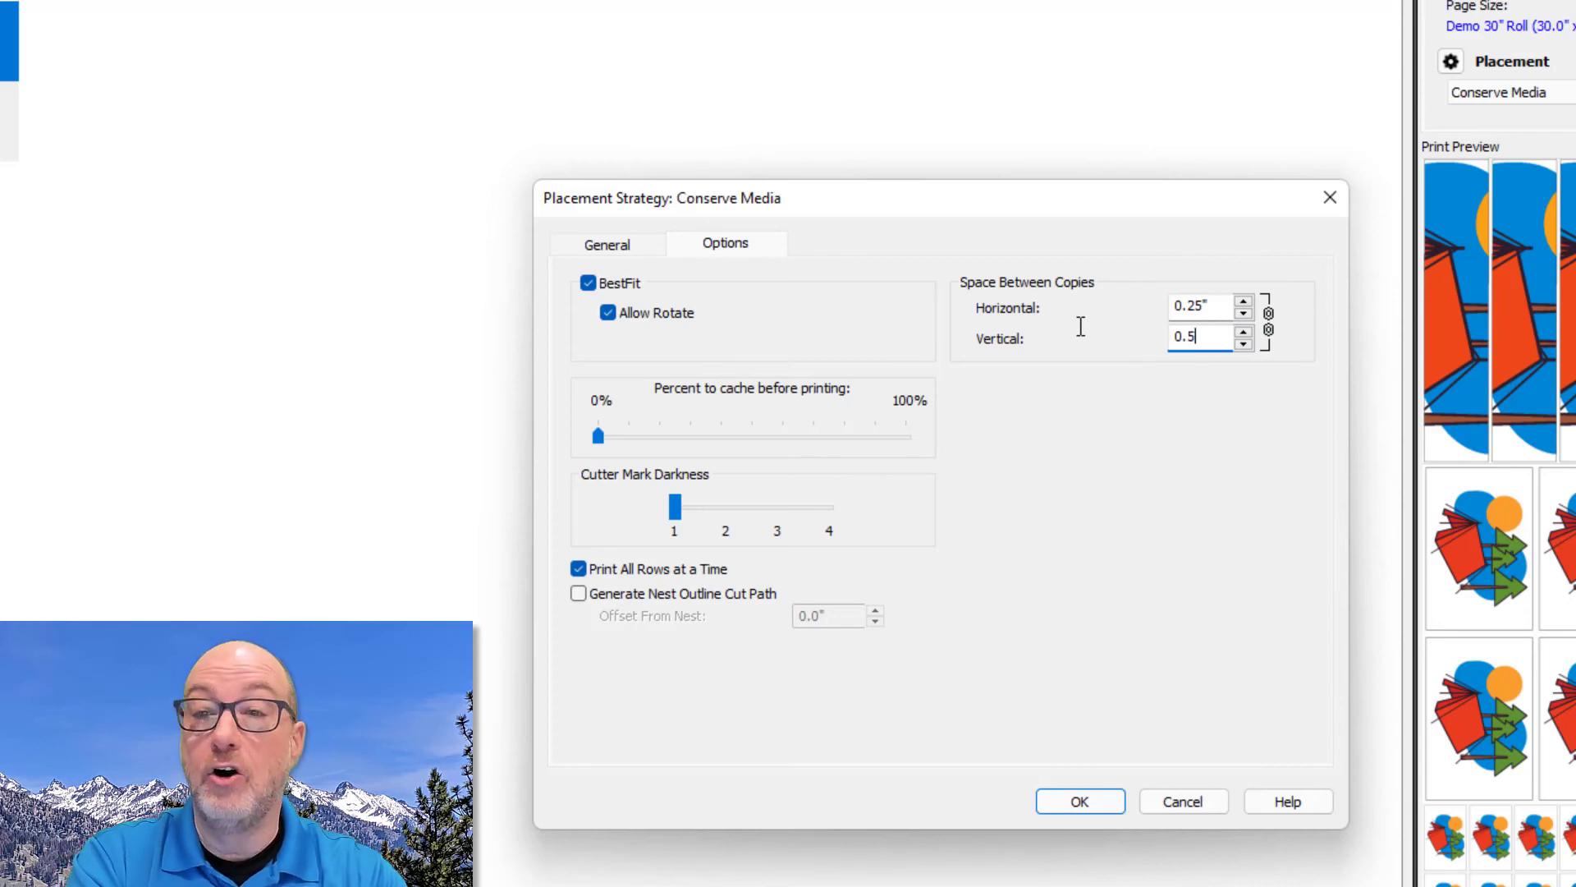
pyautogui.press('Tab')
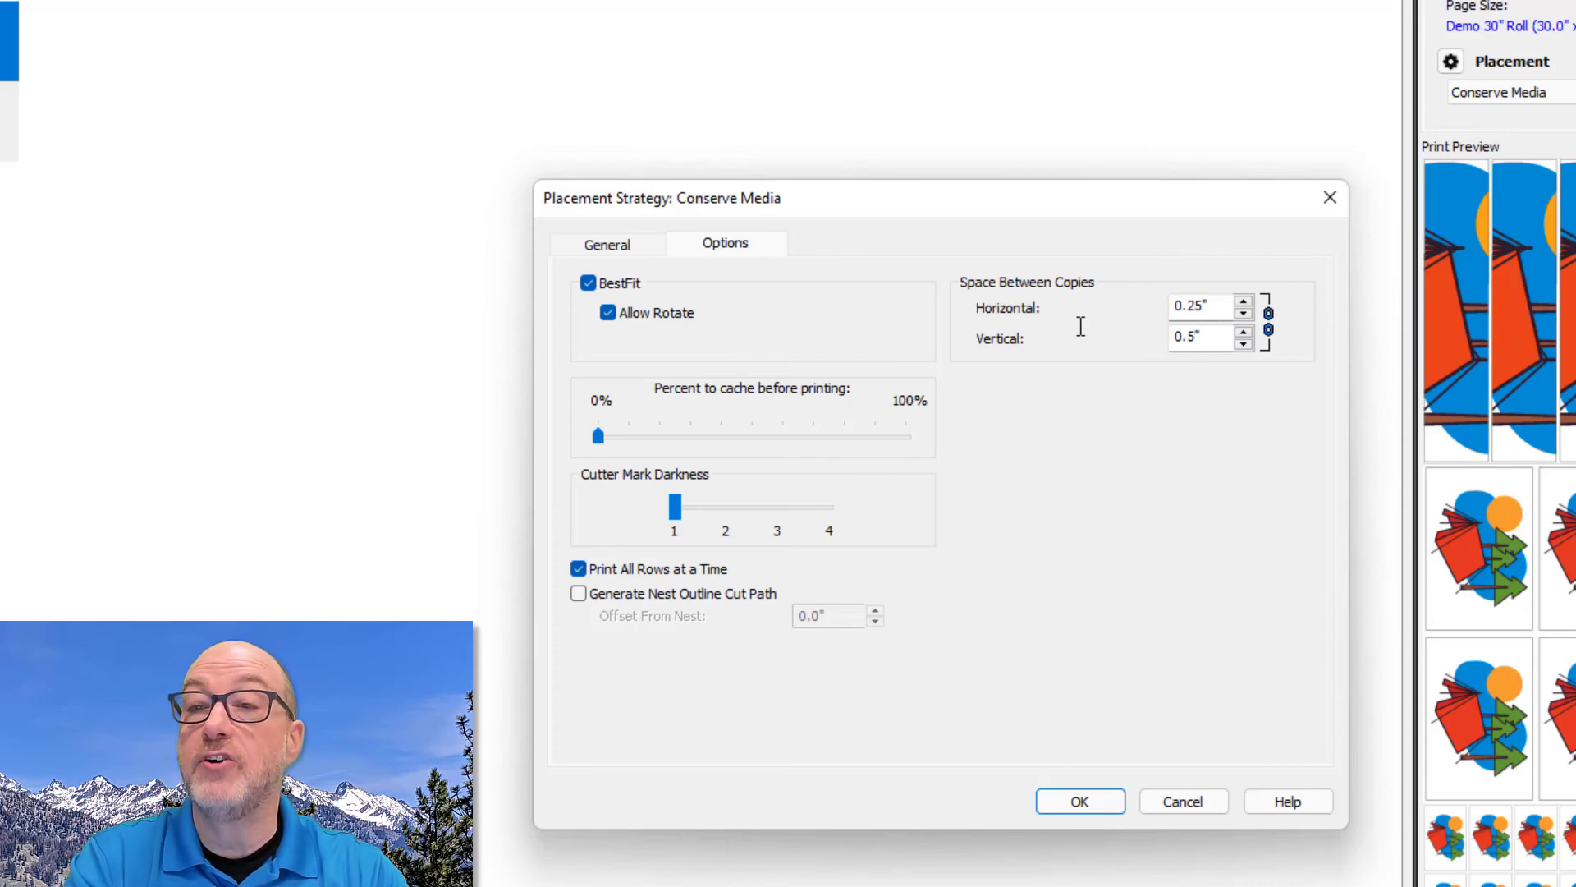
pyautogui.click(1270, 328)
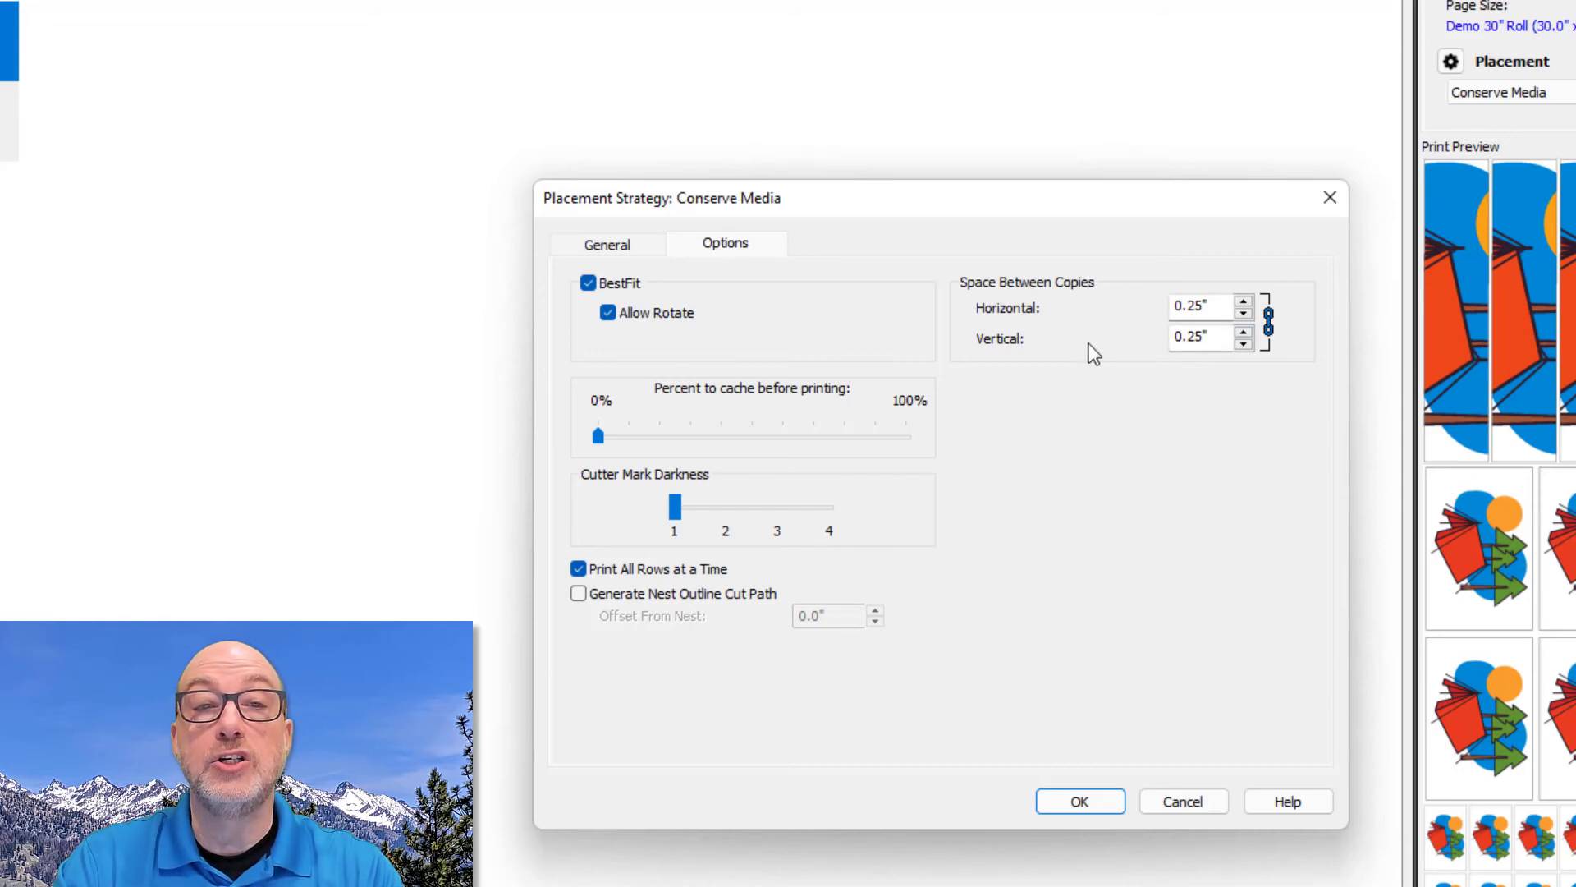
# Apply the 0.25" placement spacing and bring up the large HP Latex 700 W print preview.
pyautogui.click(1092, 801)
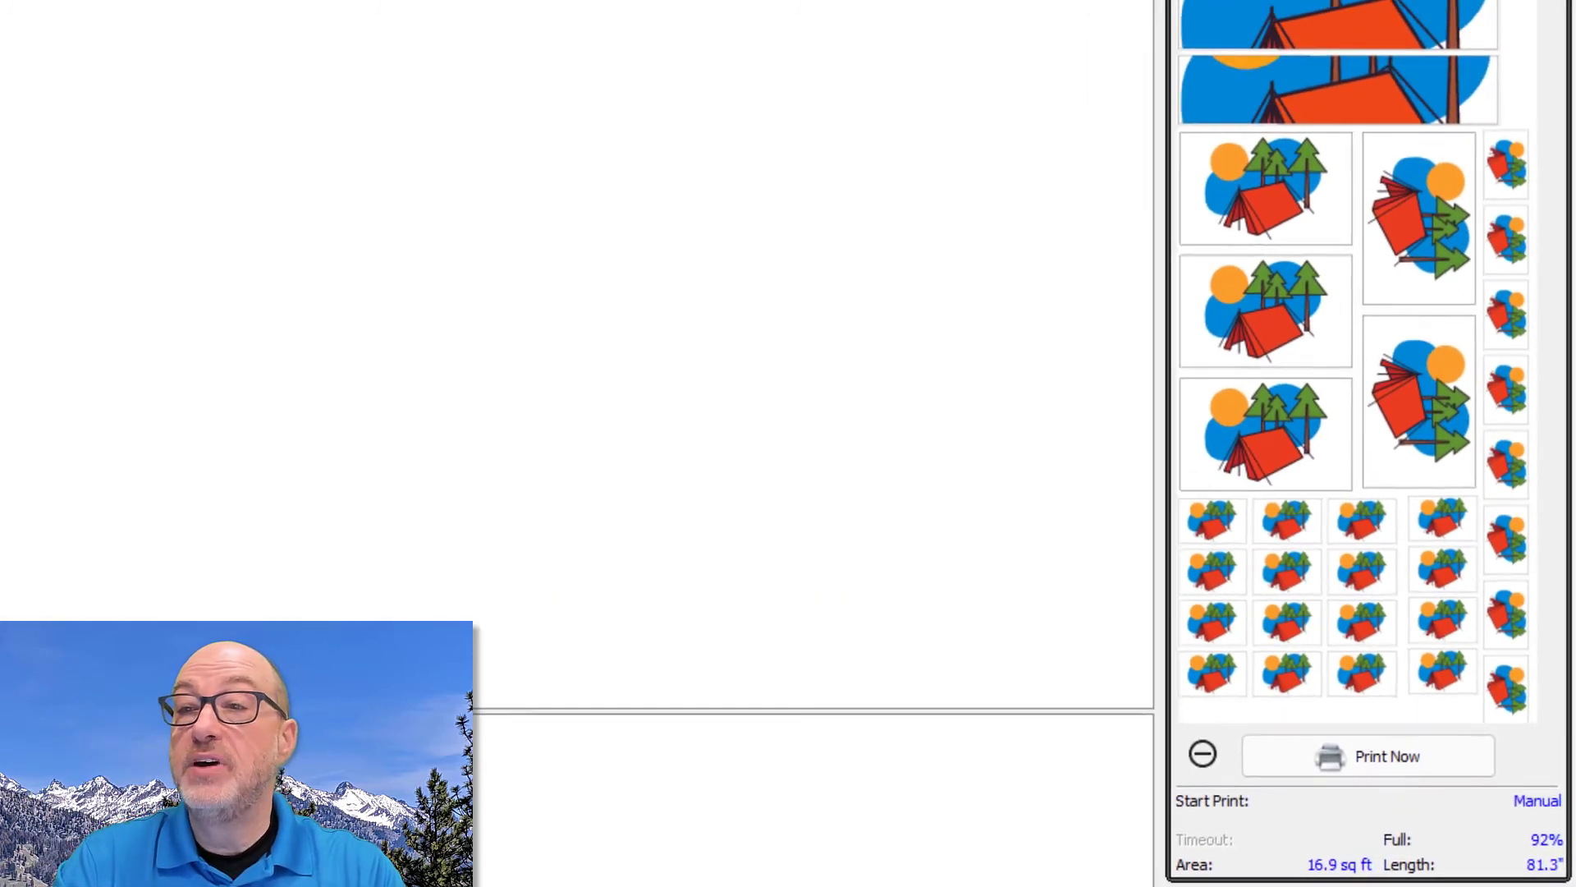
pyautogui.click(1517, 31)
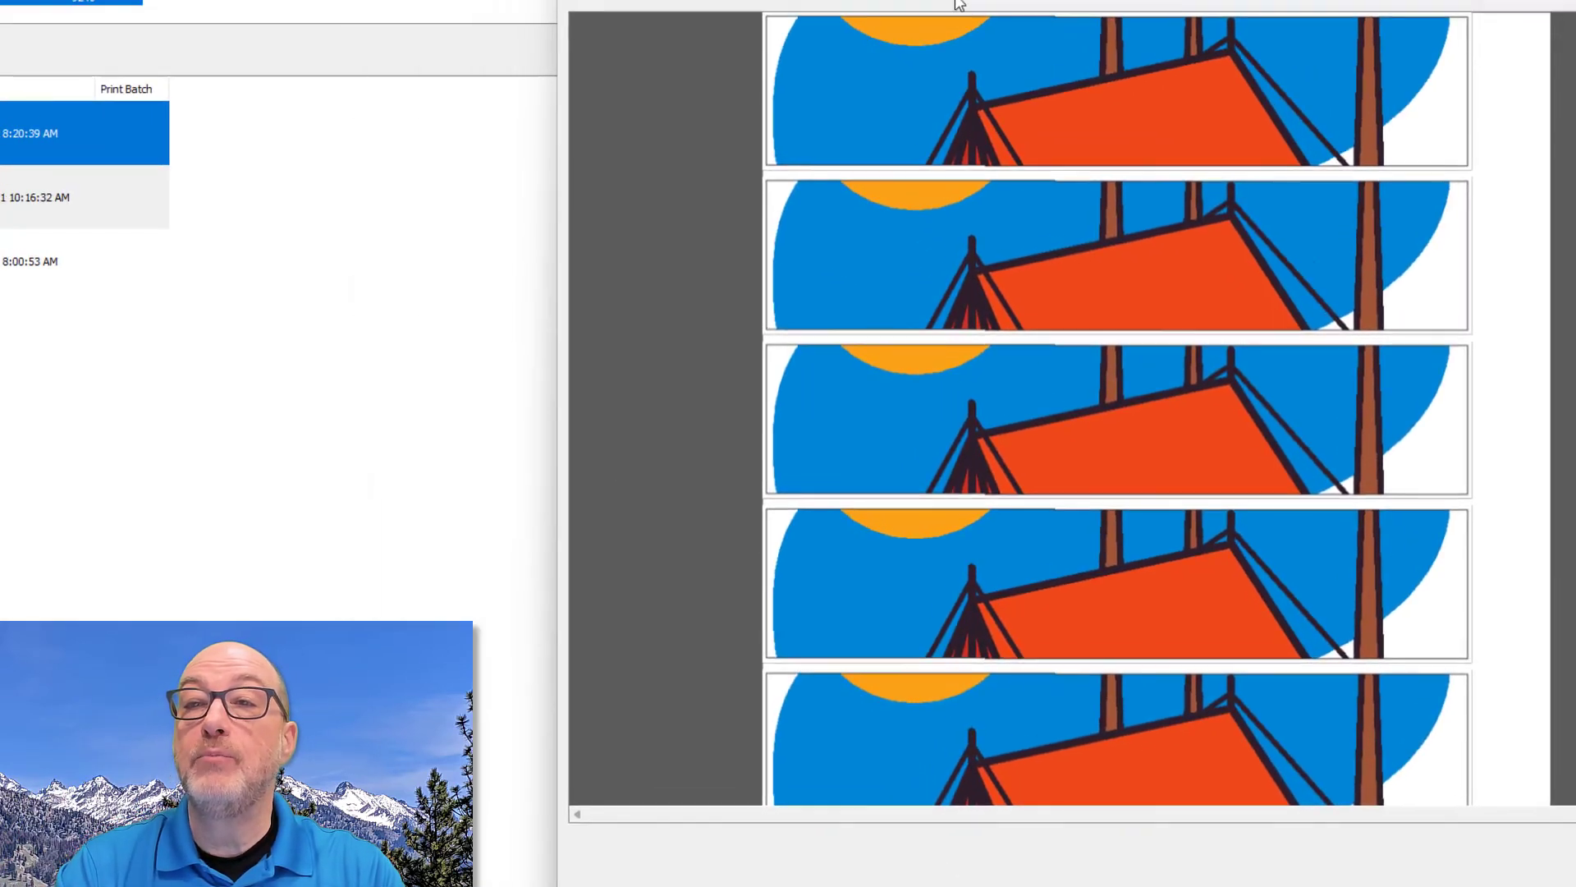
pyautogui.moveTo(958, 4); pyautogui.dragTo(909, 12)
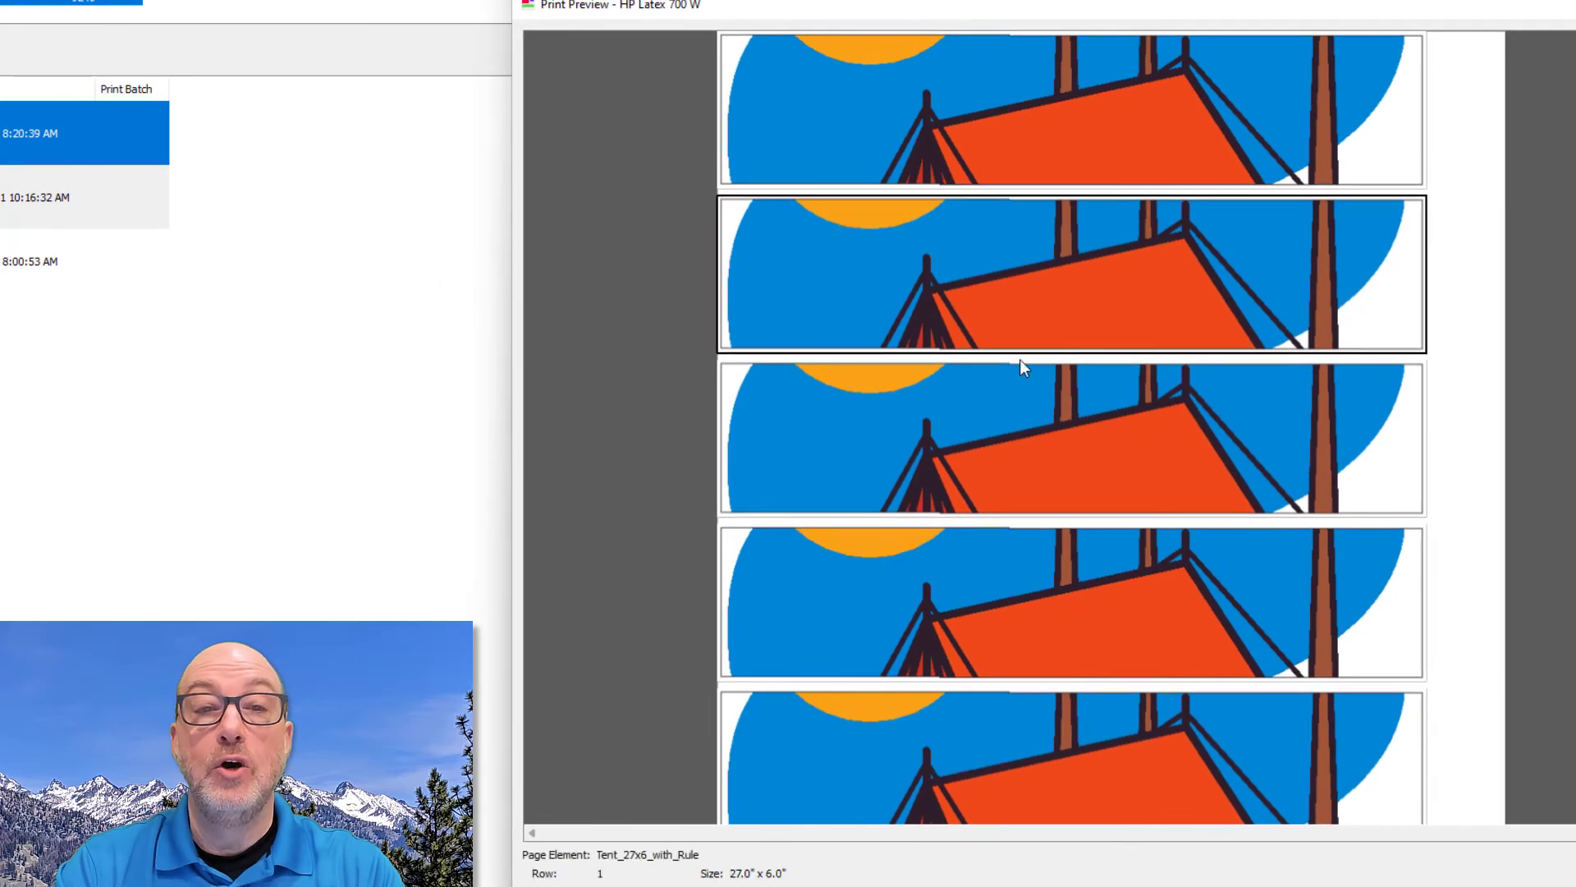
# Inspect a tent banner tile and scroll through the nested tent jobs in the preview.
pyautogui.click(1054, 457)
pyautogui.scroll(-5, 1057, 464)
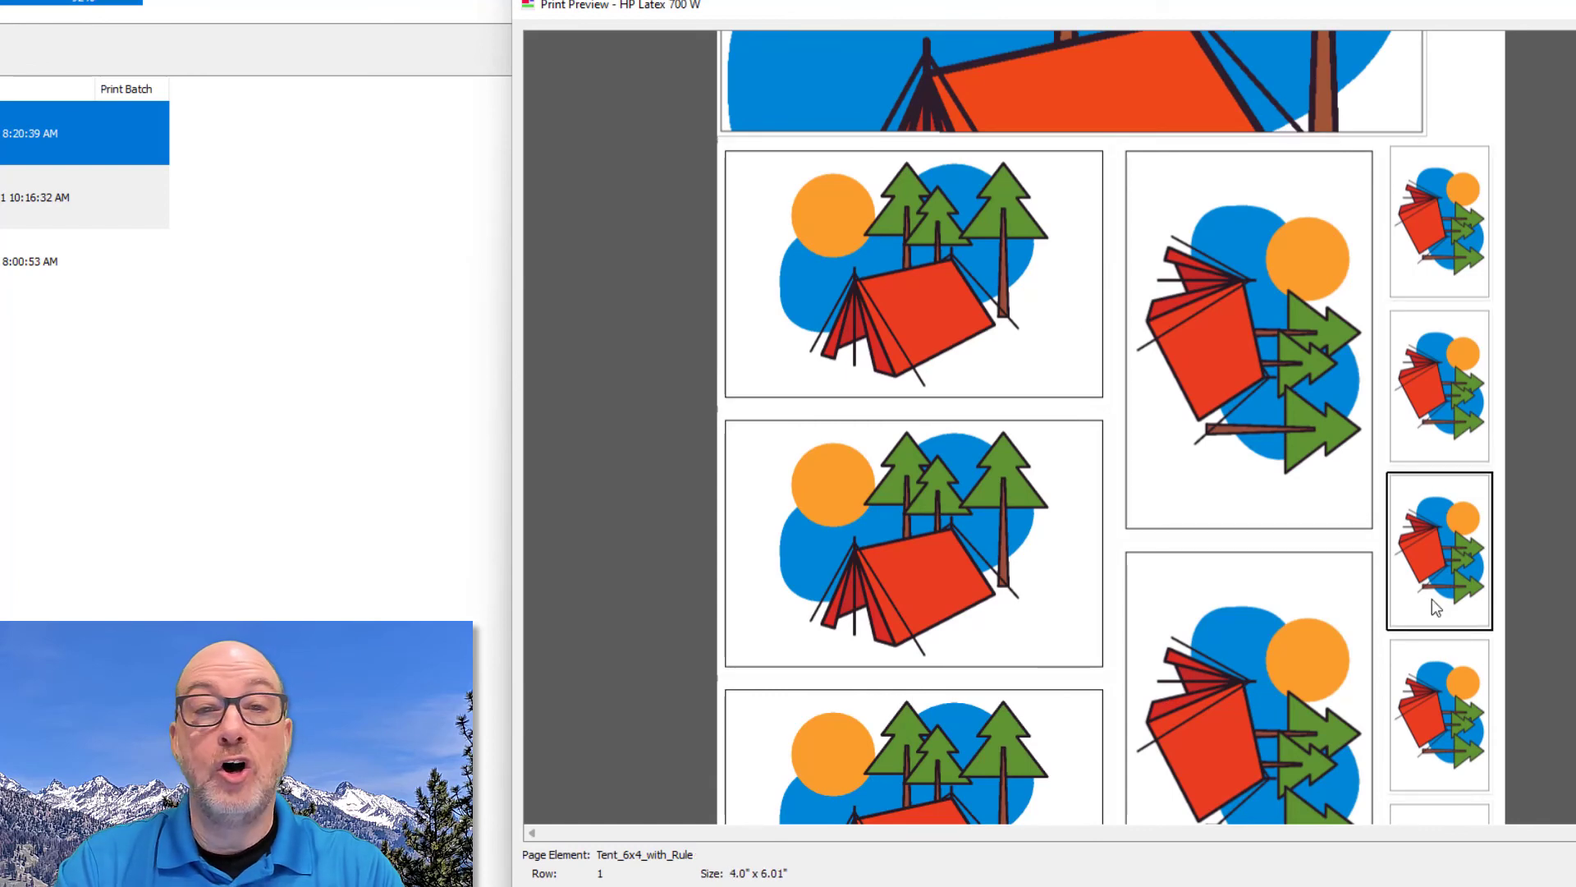
pyautogui.scroll(-3, 1431, 599)
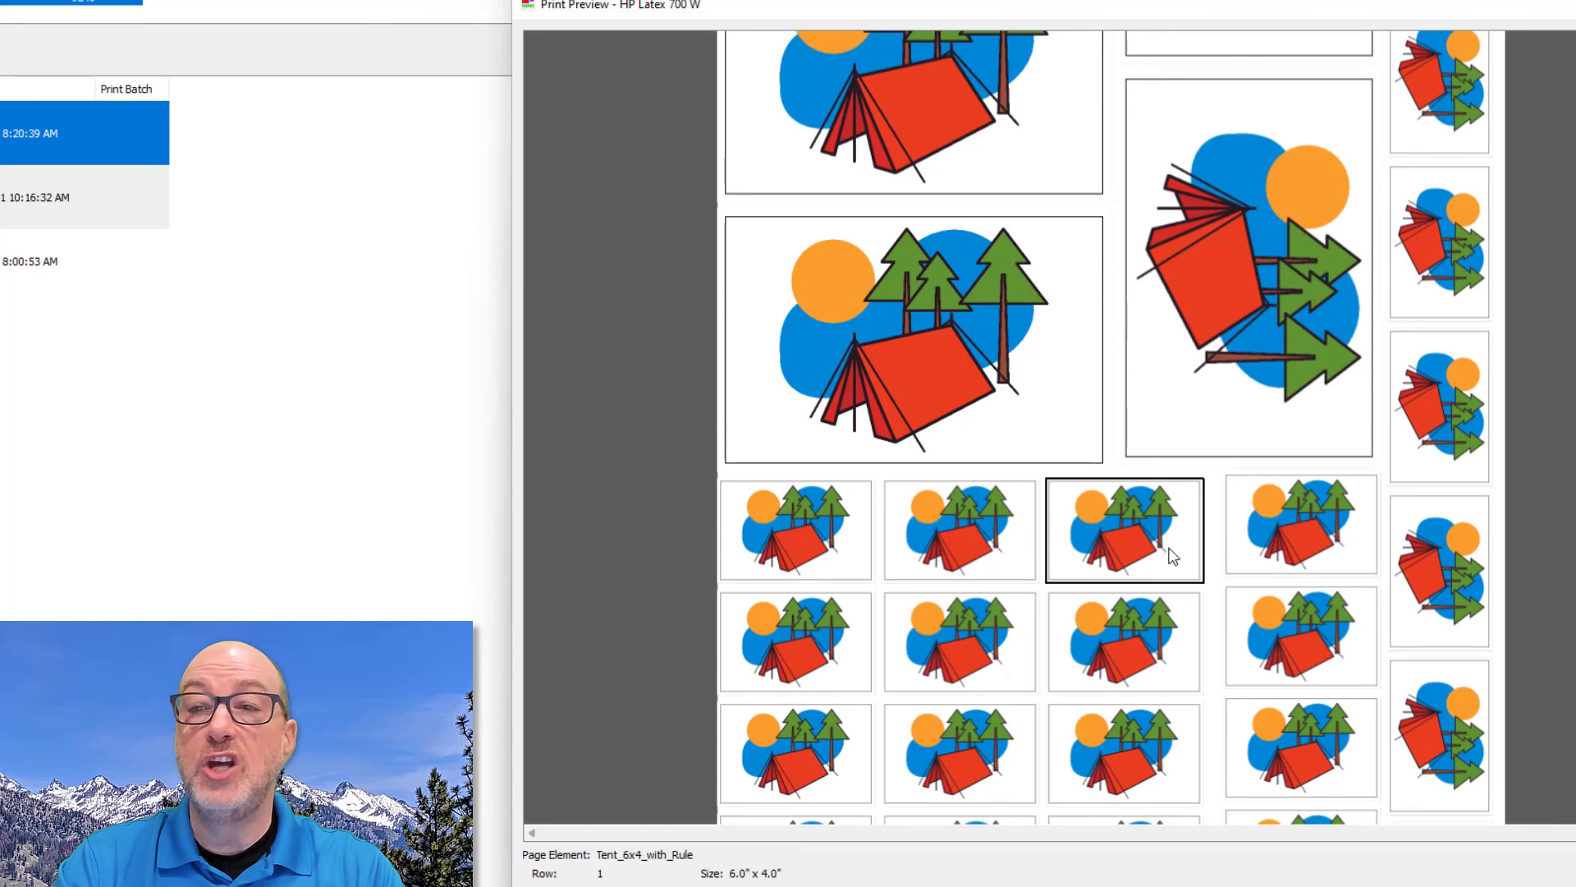
pyautogui.scroll(-3, 1172, 557)
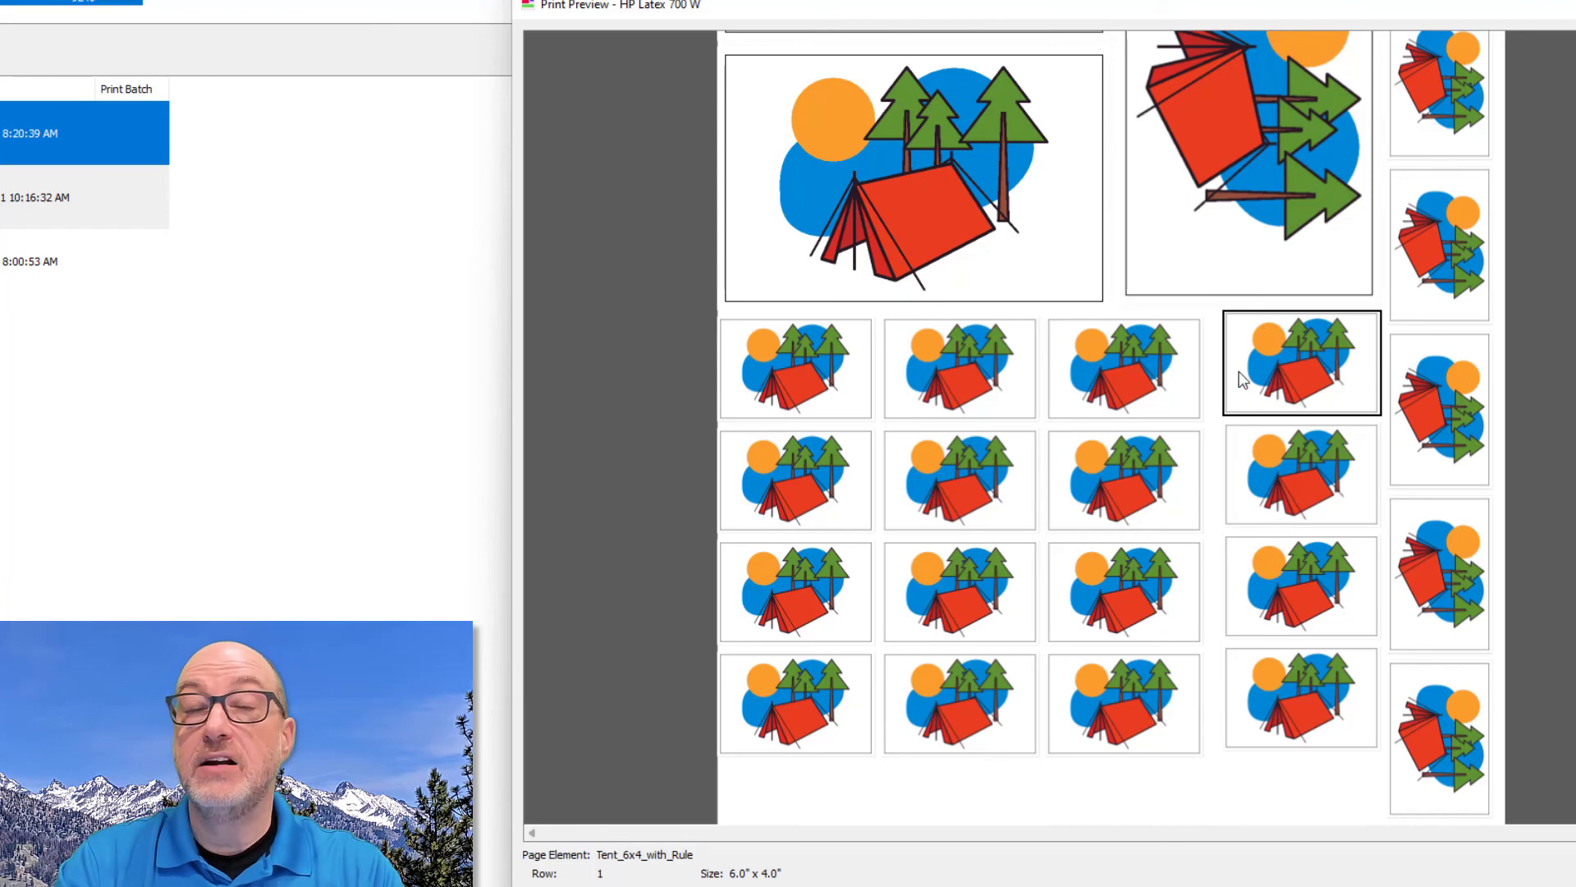
pyautogui.scroll(2, 1254, 288)
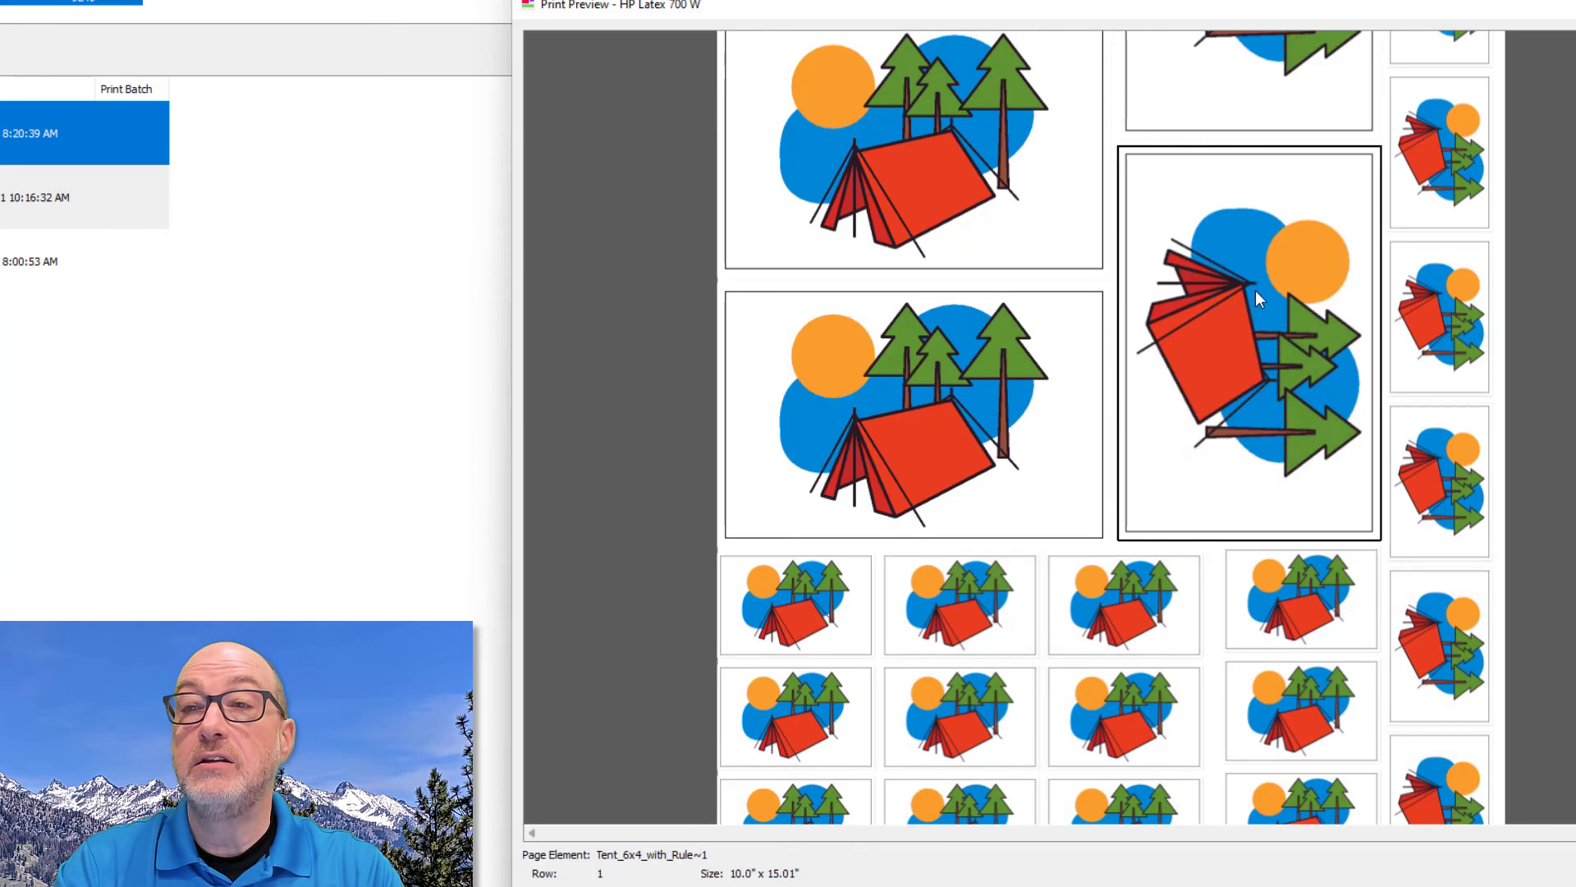
pyautogui.scroll(-1, 1285, 342)
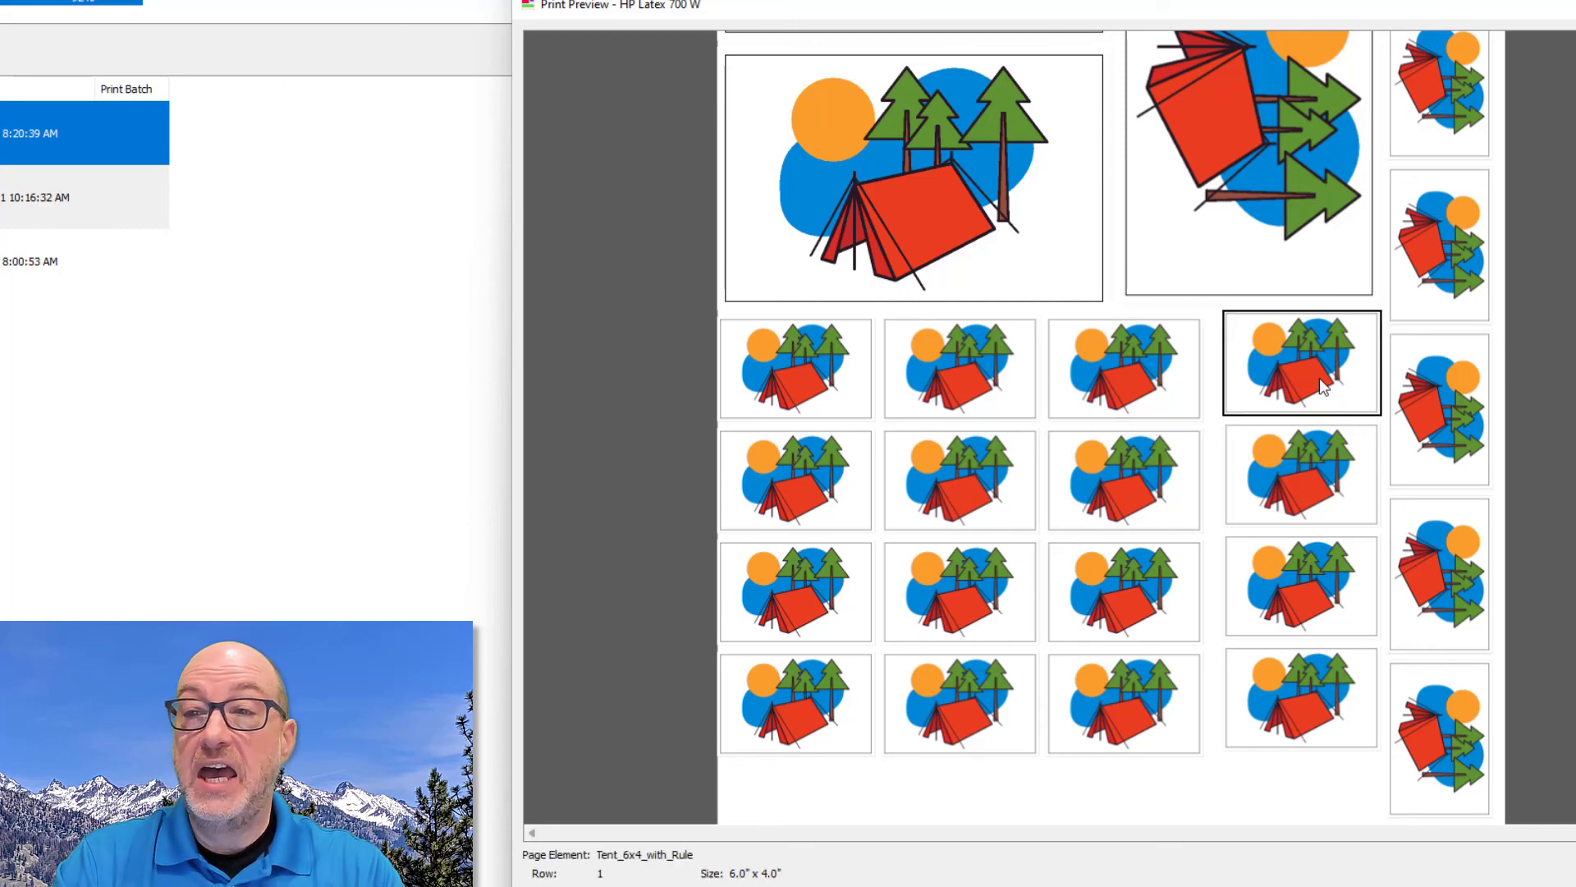
pyautogui.scroll(10, 1249, 430)
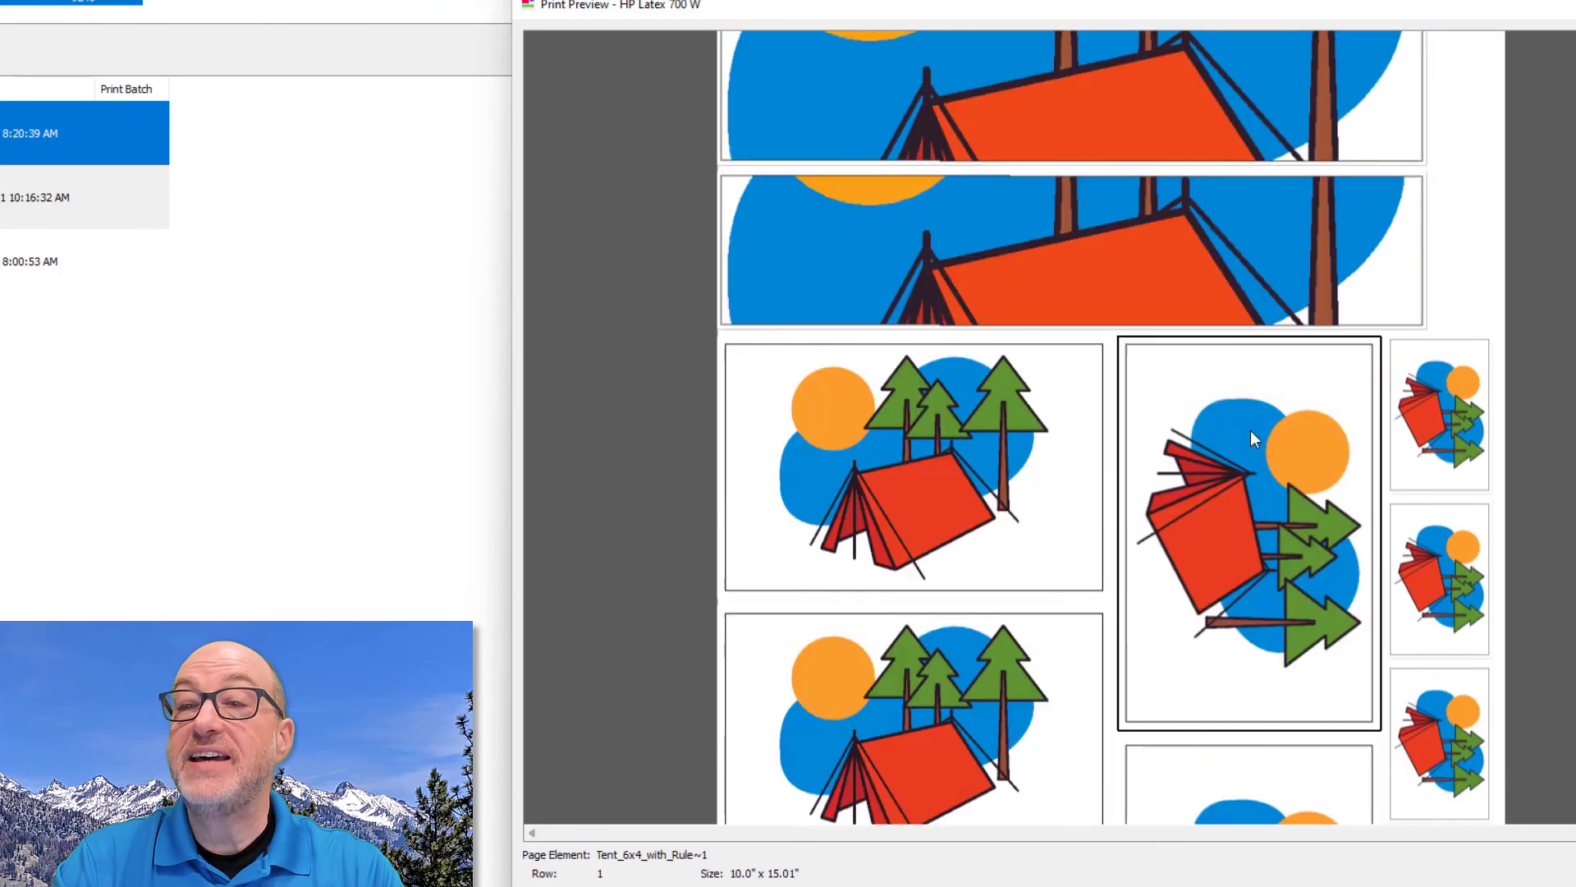
pyautogui.scroll(-2, 1250, 430)
pyautogui.scroll(1, 1249, 430)
pyautogui.scroll(-1, 1249, 431)
pyautogui.scroll(2, 1250, 430)
# Scroll the large print preview back to the top of the nested layout.
pyautogui.scroll(3, 1251, 435)
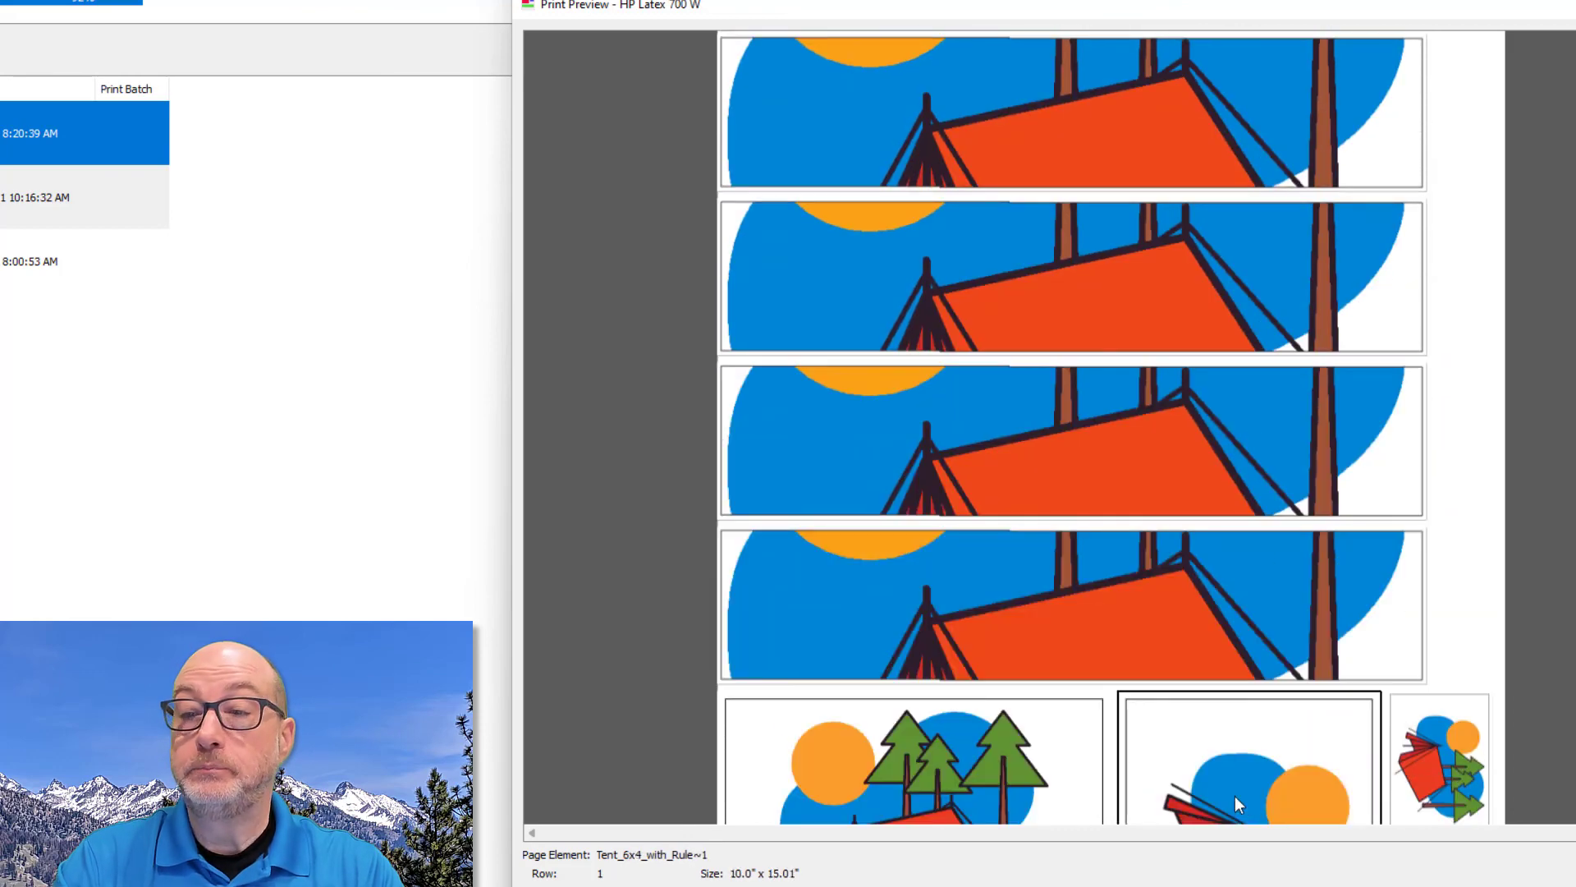